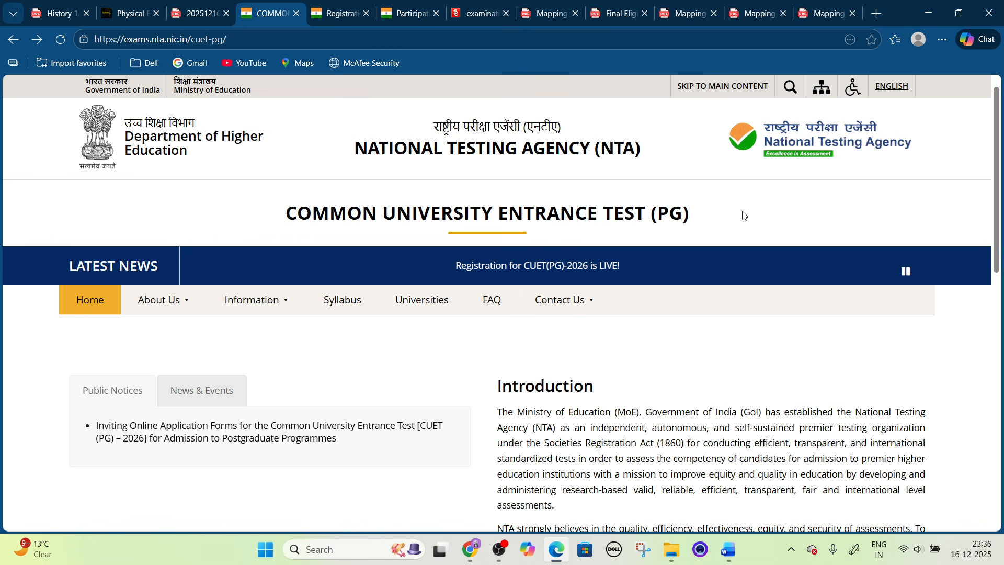
Review the important dates table in the CUET (PG) 2026 information bulletin PDF, from the registration window to the exam month and duration.
{"action": "left_click", "coordinate": [212, 12]}
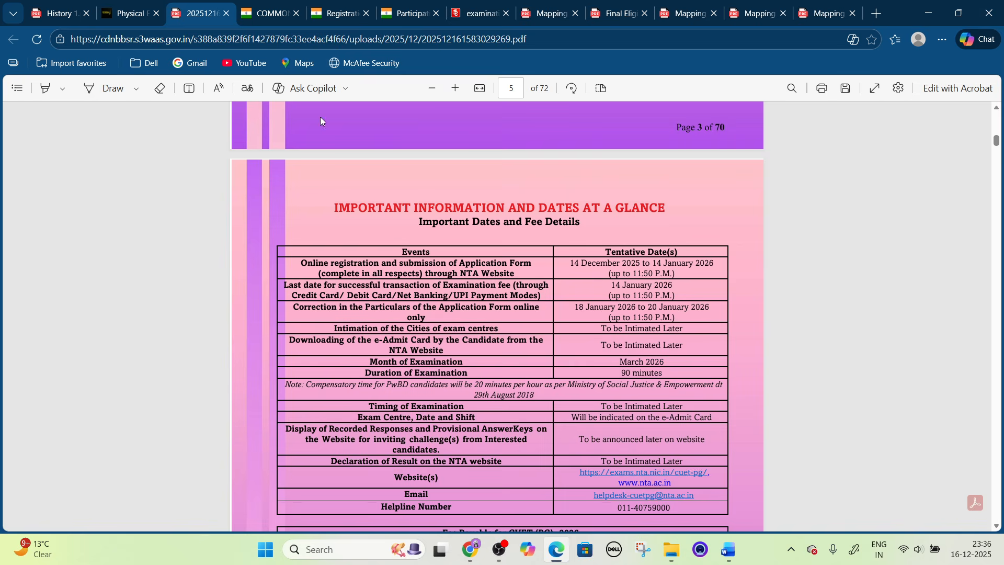
{"action": "left_click", "coordinate": [455, 89]}
{"action": "left_click", "coordinate": [455, 89]}
{"action": "scroll", "coordinate": [659, 227], "scroll_direction": "down", "scroll_amount": 3}
{"action": "left_click_drag", "start_coordinate": [608, 214], "coordinate": [671, 215]}
{"action": "left_click", "coordinate": [735, 215]}
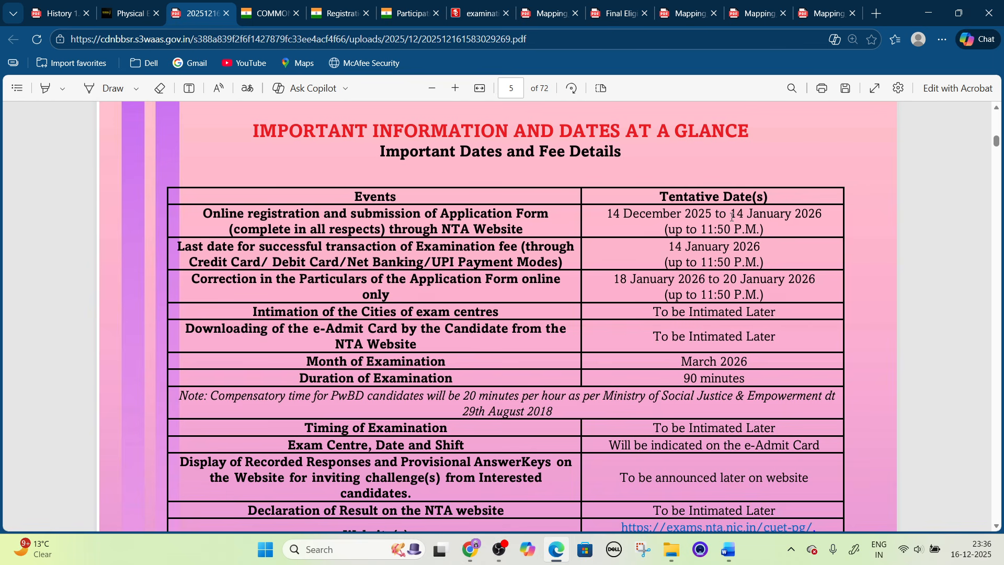
{"action": "scroll", "coordinate": [732, 216], "scroll_direction": "down", "scroll_amount": 1}
{"action": "scroll", "coordinate": [668, 388], "scroll_direction": "down", "scroll_amount": 1}
{"action": "scroll", "coordinate": [667, 388], "scroll_direction": "up", "scroll_amount": 1}
{"action": "left_click_drag", "start_coordinate": [682, 296], "coordinate": [751, 297]}
{"action": "left_click", "coordinate": [781, 319]}
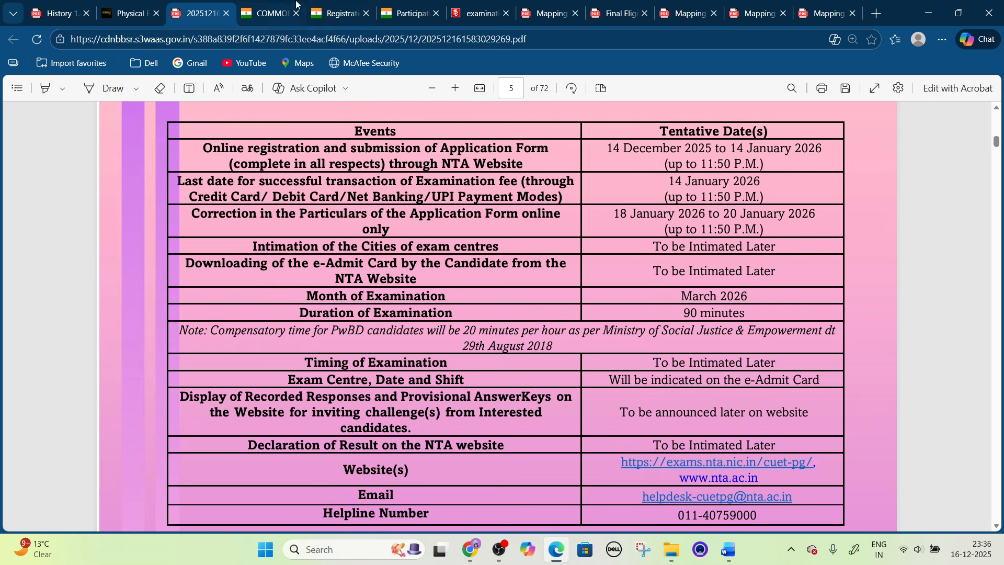
Look through the Physical Education India home page, viewing the CUET-PG BPEd and MPEd course banners and the featured courses.
{"action": "mouse_move", "coordinate": [238, 5]}
{"action": "left_click", "coordinate": [131, 11]}
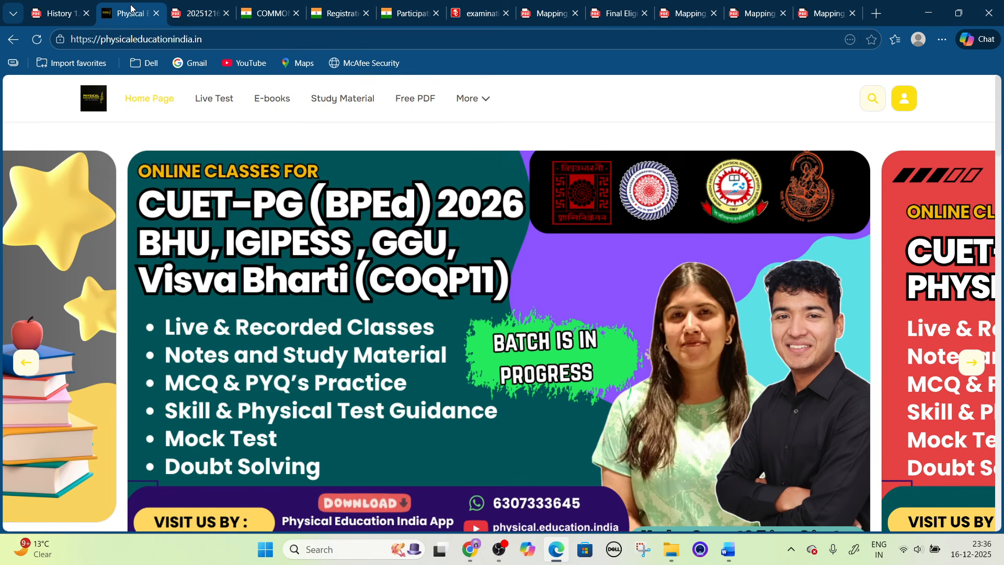
{"action": "scroll", "coordinate": [739, 286], "scroll_direction": "up", "scroll_amount": 1}
{"action": "scroll", "coordinate": [739, 291], "scroll_direction": "down", "scroll_amount": 1}
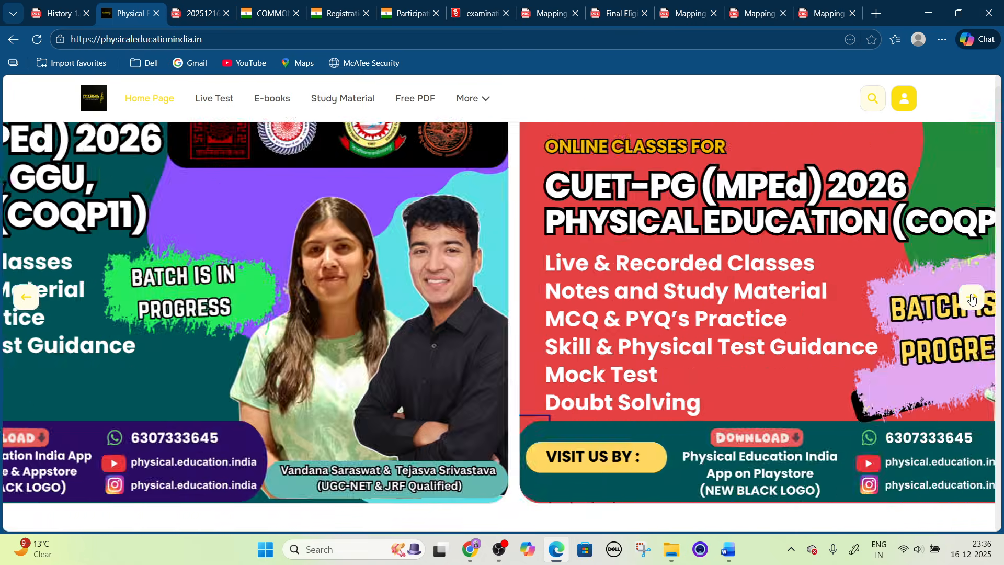
{"action": "scroll", "coordinate": [752, 313], "scroll_direction": "up", "scroll_amount": 1}
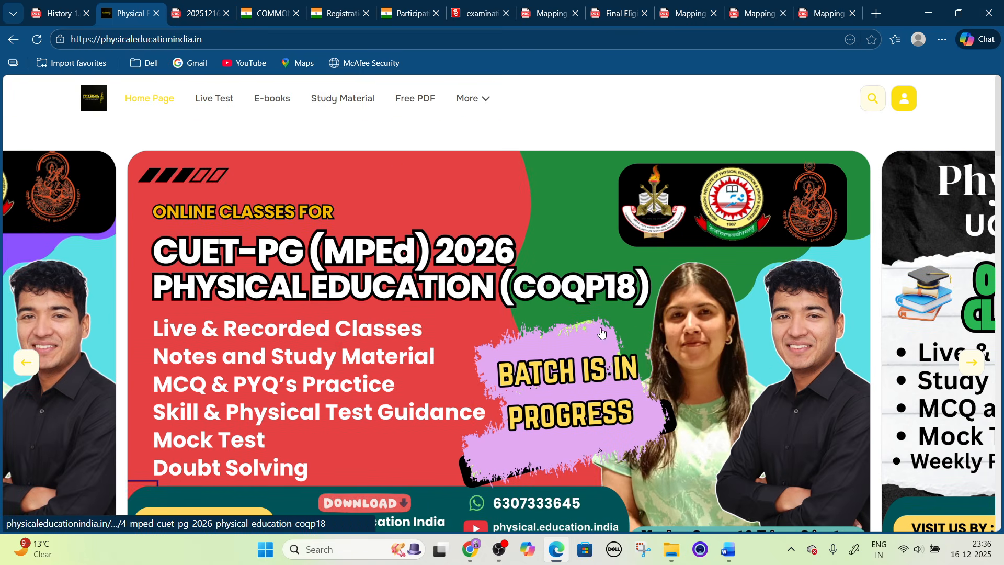
{"action": "scroll", "coordinate": [609, 330], "scroll_direction": "down", "scroll_amount": 1}
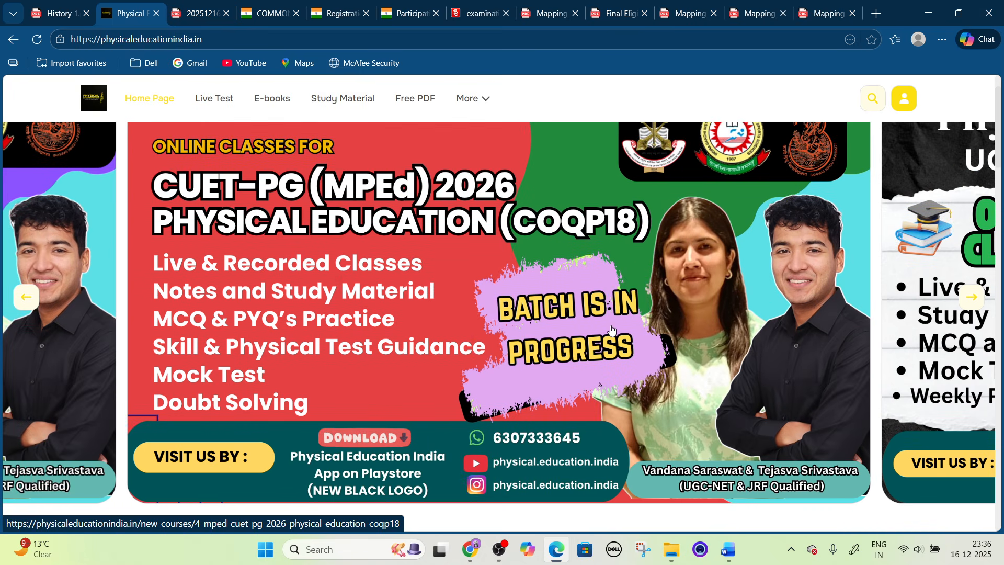
{"action": "left_click", "coordinate": [25, 297]}
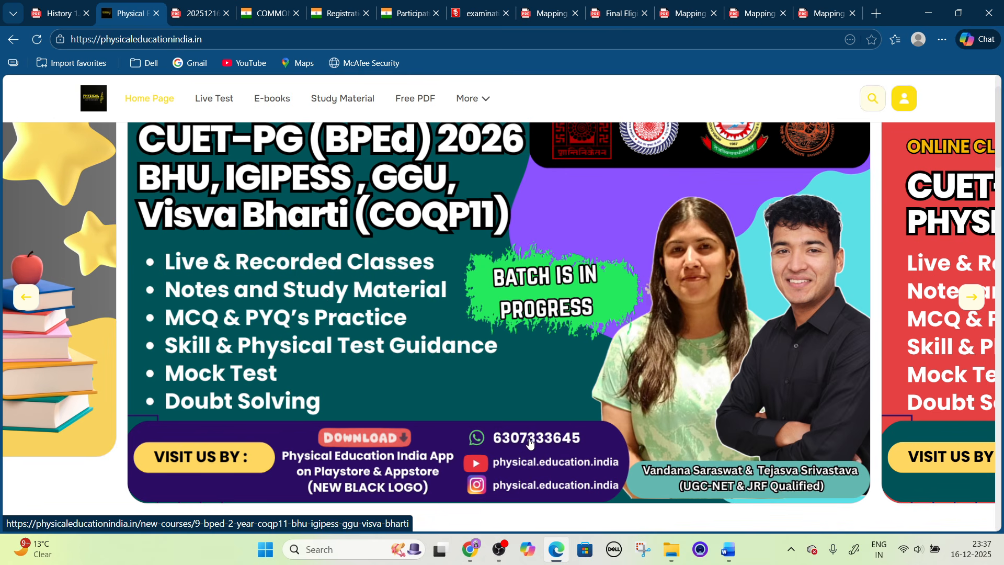
{"action": "scroll", "coordinate": [532, 328], "scroll_direction": "down", "scroll_amount": 8}
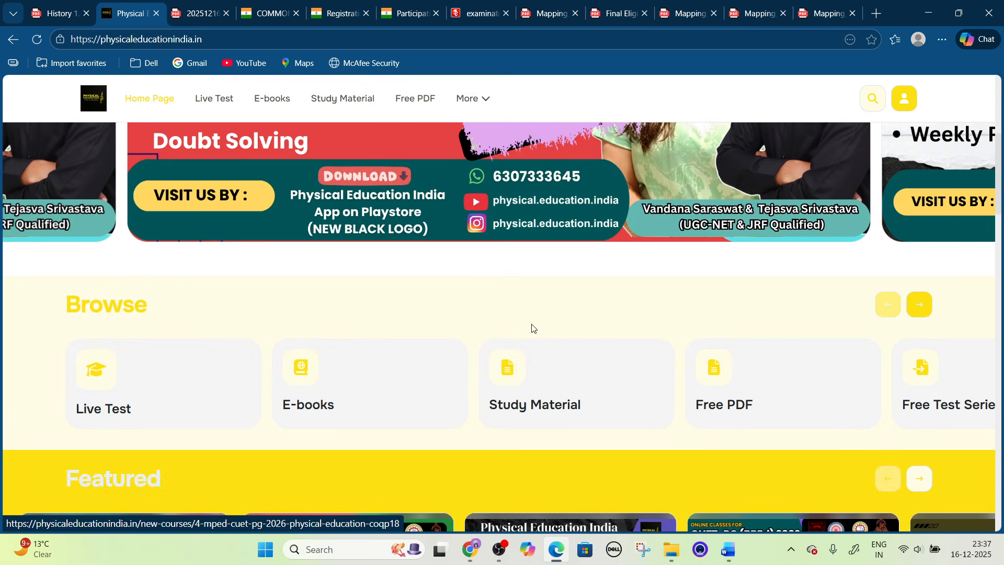
{"action": "scroll", "coordinate": [390, 357], "scroll_direction": "down", "scroll_amount": 3}
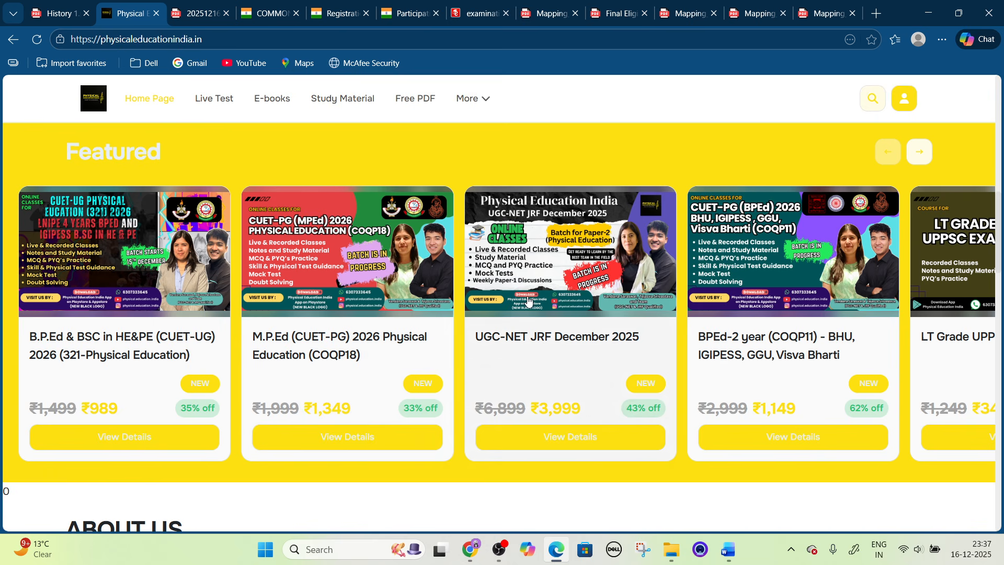
{"action": "scroll", "coordinate": [446, 230], "scroll_direction": "up", "scroll_amount": 5}
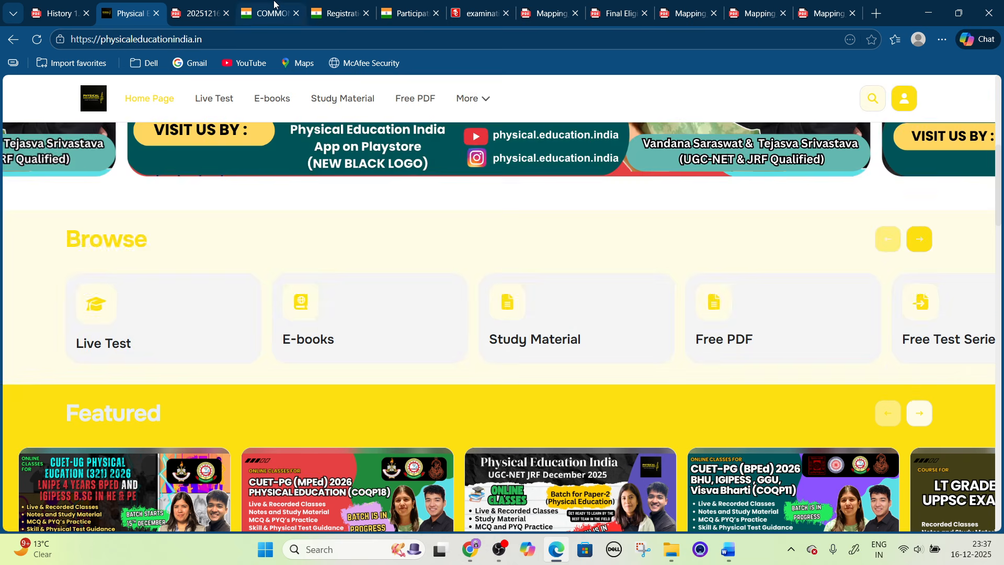
From the NTA CUET (PG) website, open the Registration for CUET(PG)-2026 portal and start a new registration.
{"action": "left_click", "coordinate": [304, 7]}
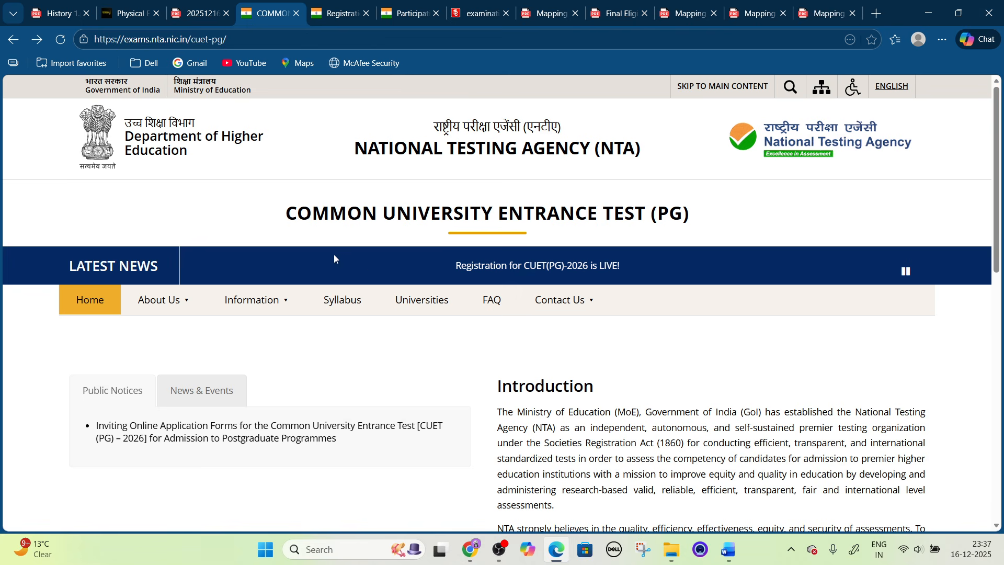
{"action": "scroll", "coordinate": [371, 261], "scroll_direction": "down", "scroll_amount": 6}
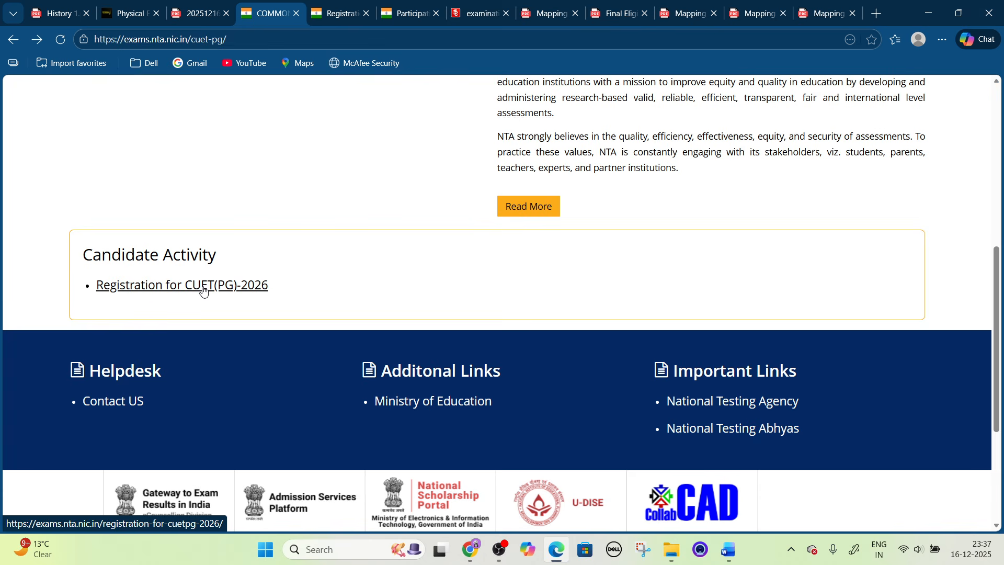
{"action": "left_click", "coordinate": [204, 291]}
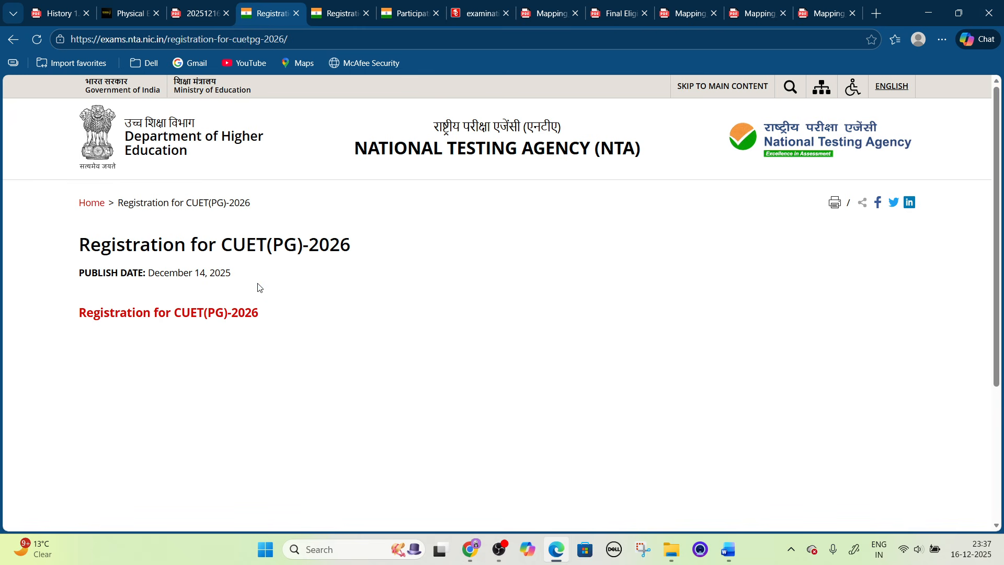
{"action": "left_click", "coordinate": [165, 319]}
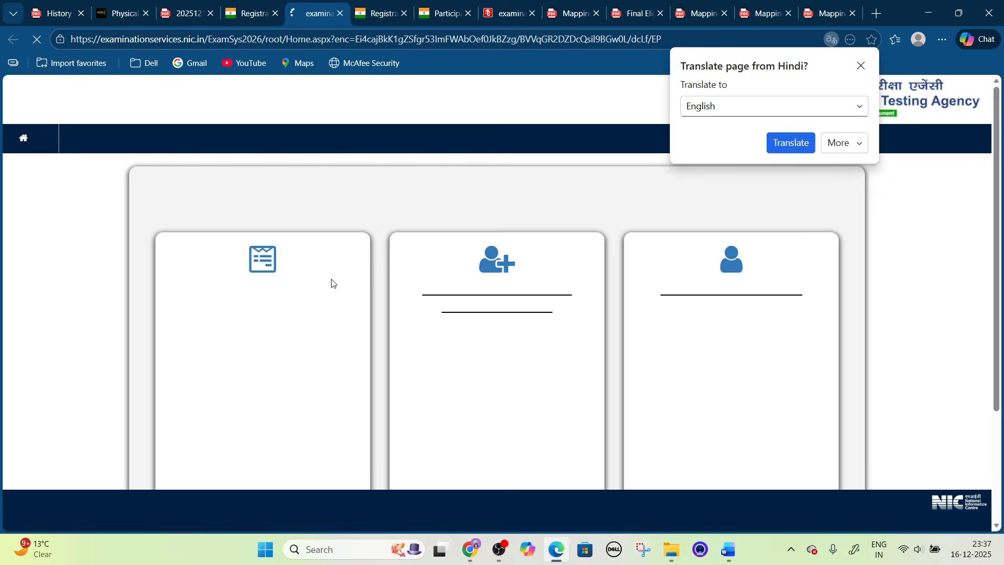
{"action": "scroll", "coordinate": [502, 260], "scroll_direction": "down", "scroll_amount": 3}
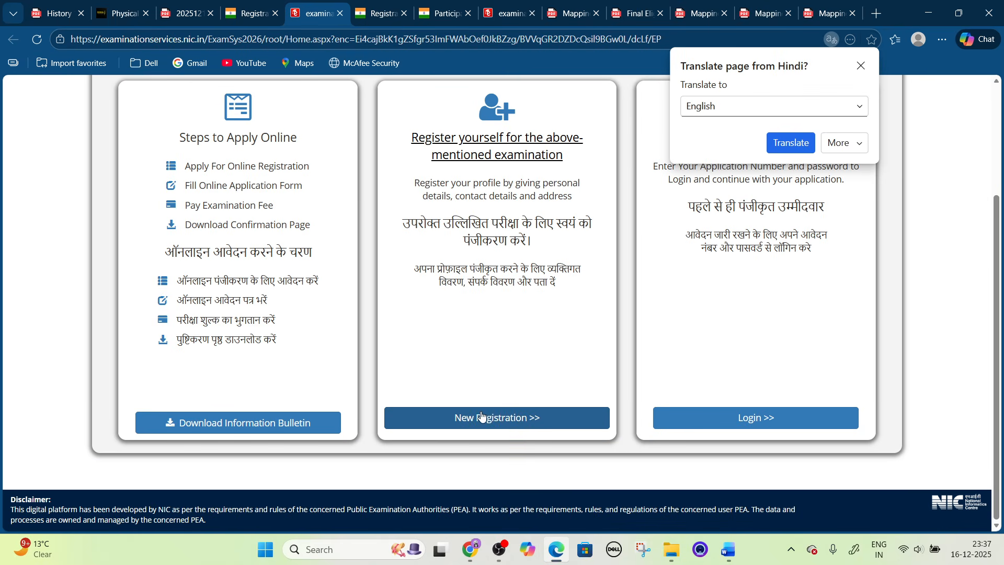
{"action": "left_click", "coordinate": [508, 417]}
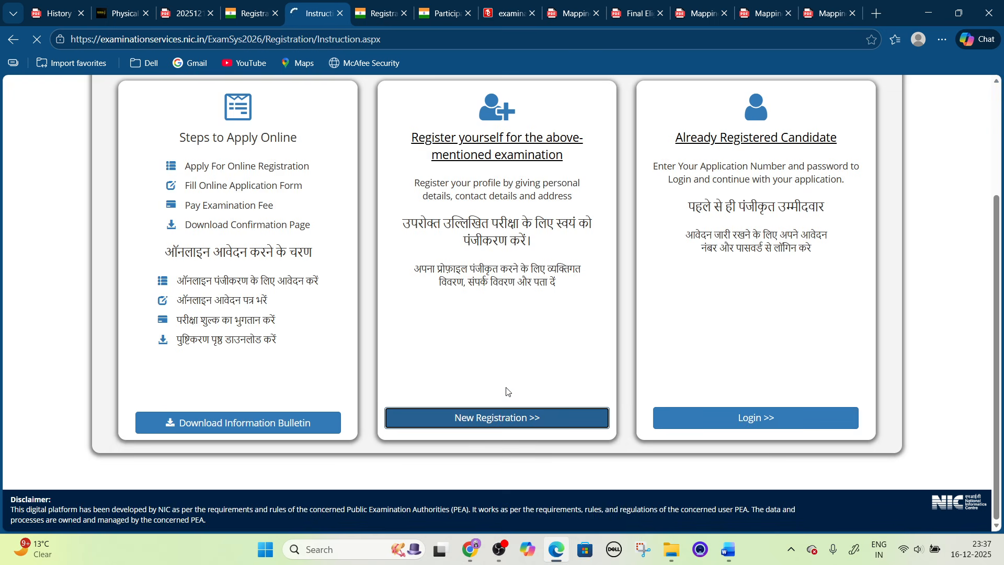
Go through the application instructions and fee table, accept the information bulletin declaration, and proceed to the registration form.
{"action": "scroll", "coordinate": [431, 340], "scroll_direction": "down", "scroll_amount": 3}
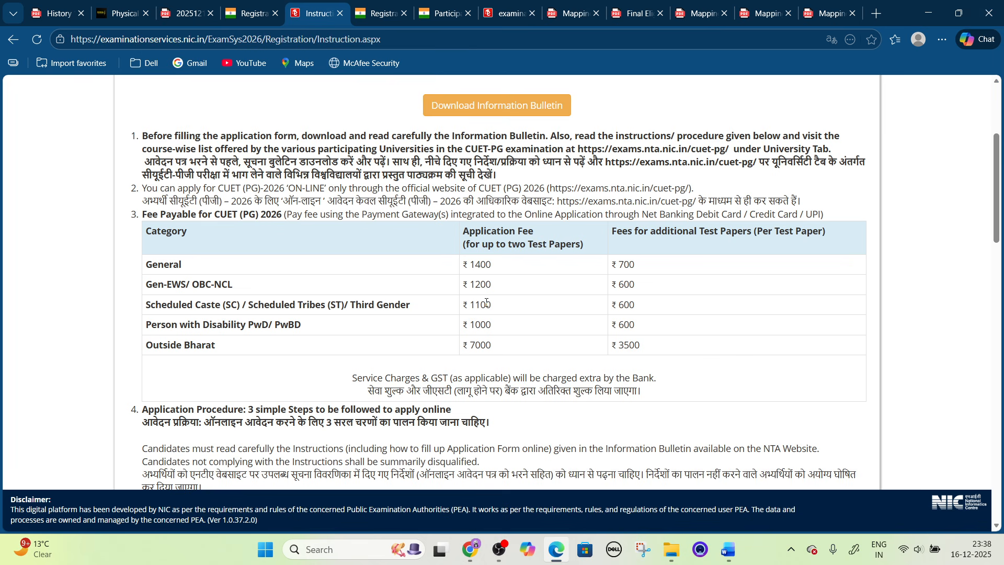
{"action": "scroll", "coordinate": [487, 302], "scroll_direction": "down", "scroll_amount": 15}
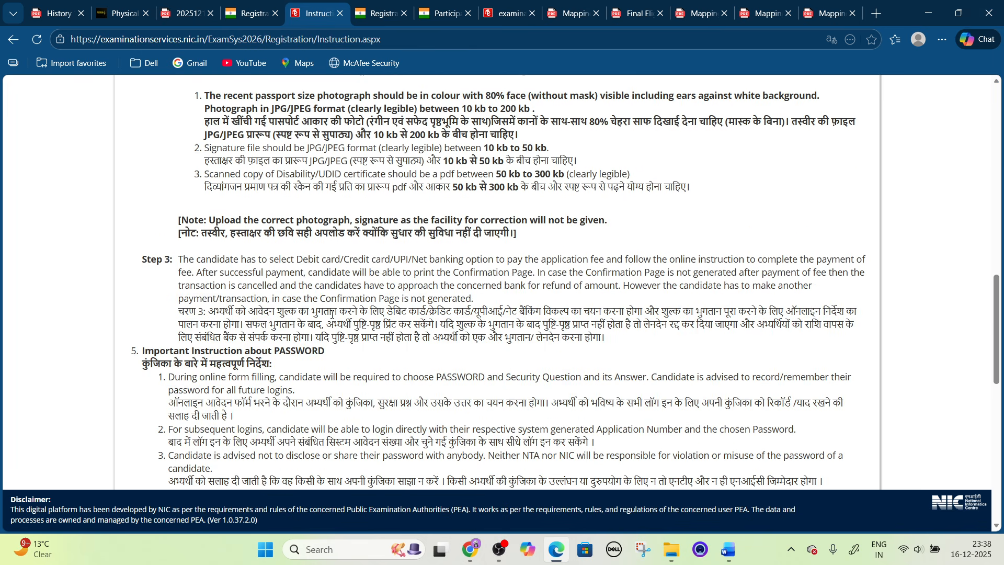
{"action": "scroll", "coordinate": [268, 219], "scroll_direction": "down", "scroll_amount": 7}
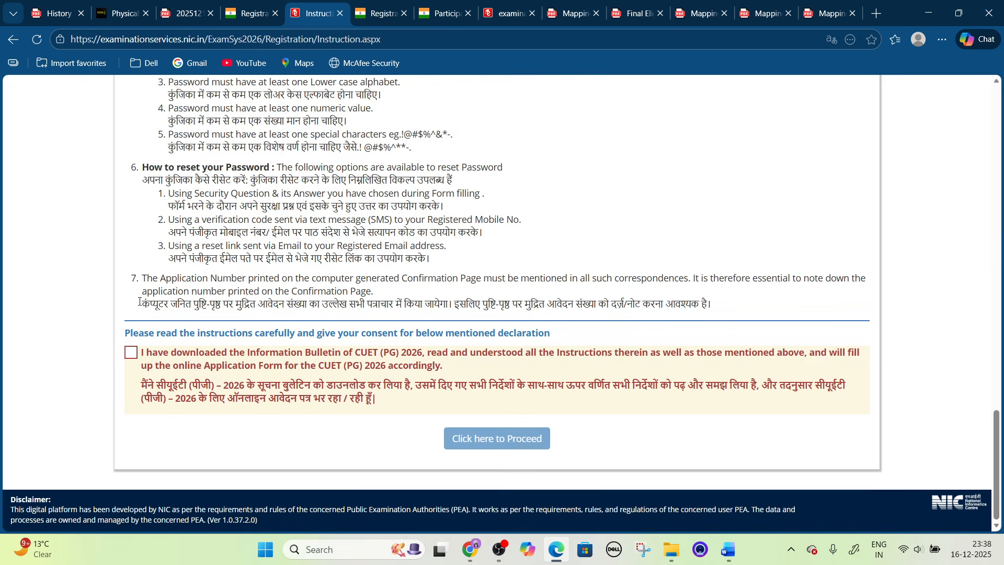
{"action": "left_click", "coordinate": [131, 354]}
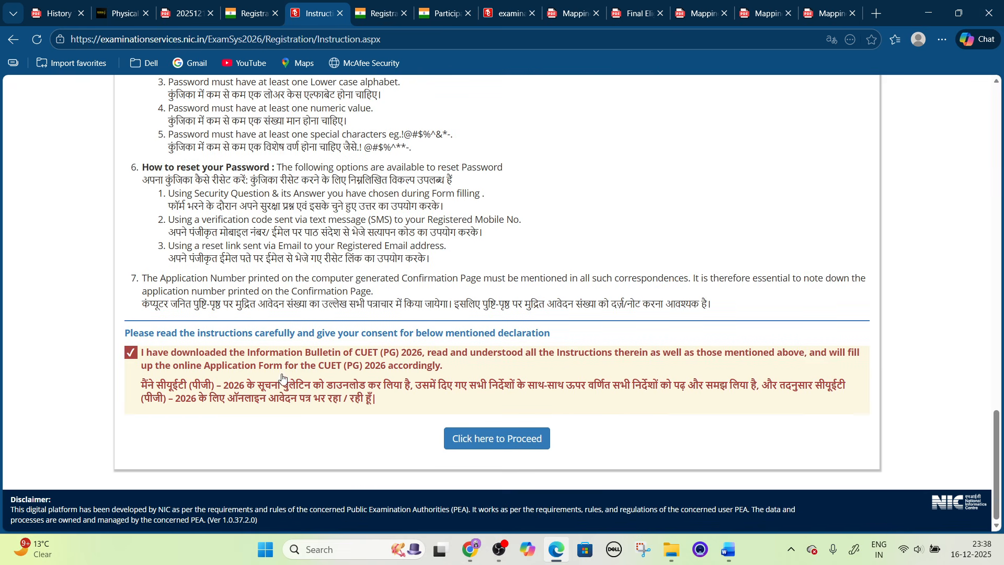
{"action": "left_click", "coordinate": [468, 441]}
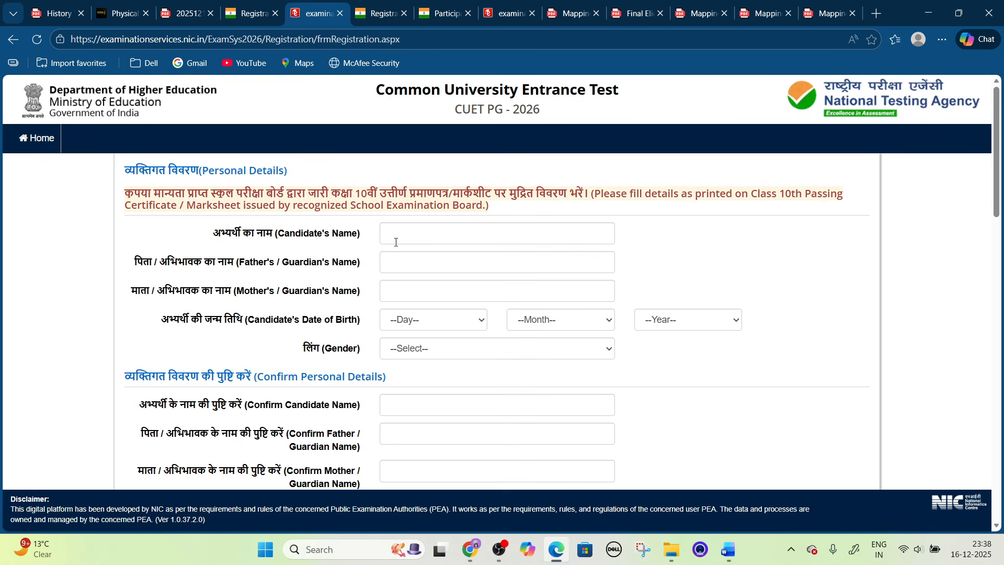
Examine the registration form's fields from personal details through present address, contact details and permanent address to the password section.
{"action": "scroll", "coordinate": [433, 245], "scroll_direction": "down", "scroll_amount": 3}
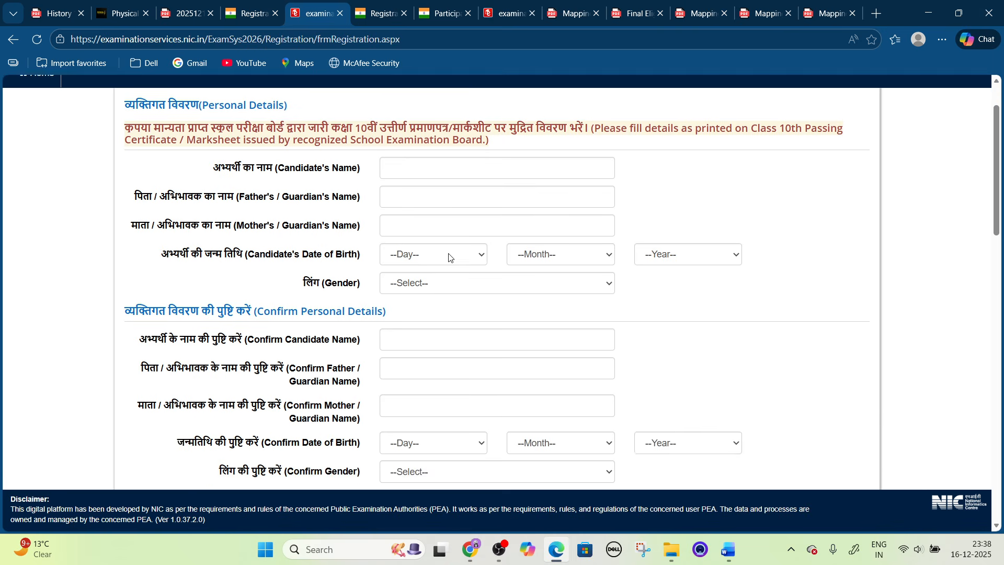
{"action": "scroll", "coordinate": [413, 238], "scroll_direction": "down", "scroll_amount": 4}
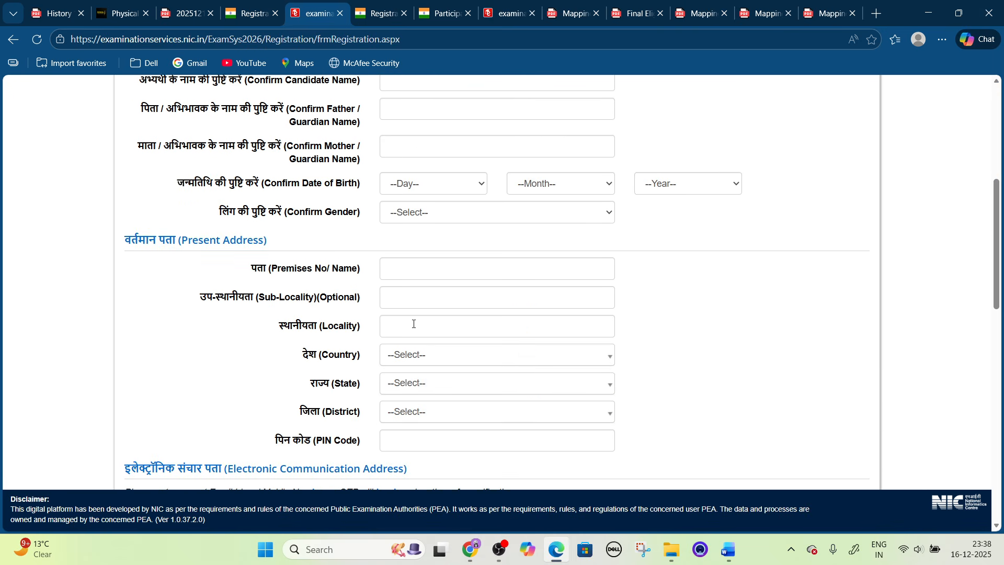
{"action": "scroll", "coordinate": [432, 313], "scroll_direction": "down", "scroll_amount": 3}
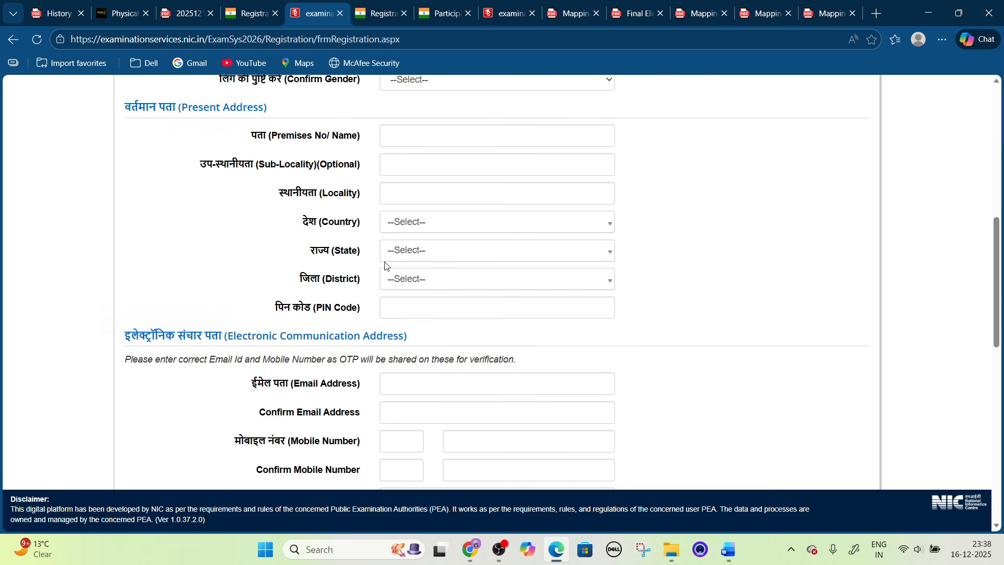
{"action": "scroll", "coordinate": [439, 261], "scroll_direction": "down", "scroll_amount": 3}
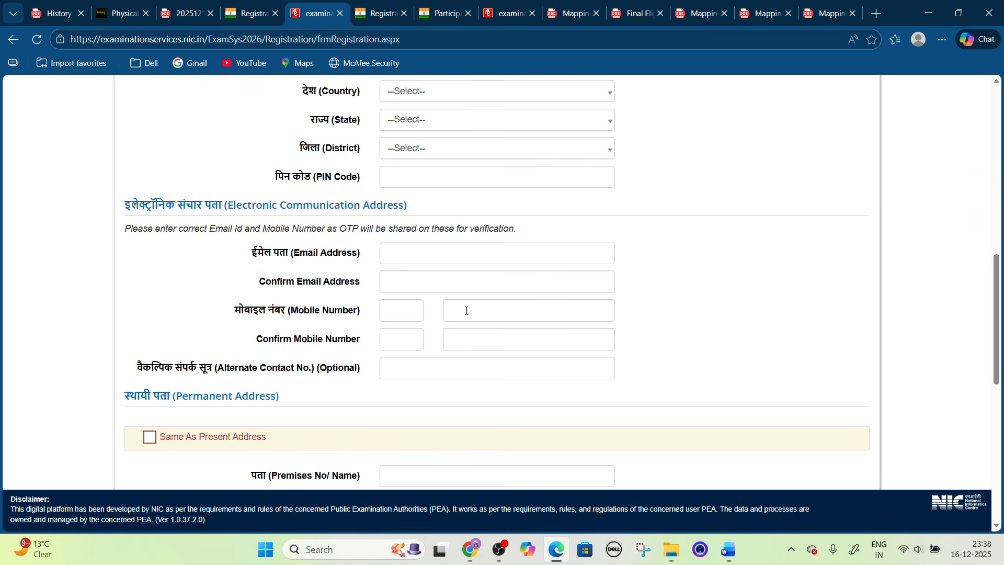
{"action": "scroll", "coordinate": [466, 311], "scroll_direction": "down", "scroll_amount": 2}
{"action": "scroll", "coordinate": [464, 240], "scroll_direction": "down", "scroll_amount": 2}
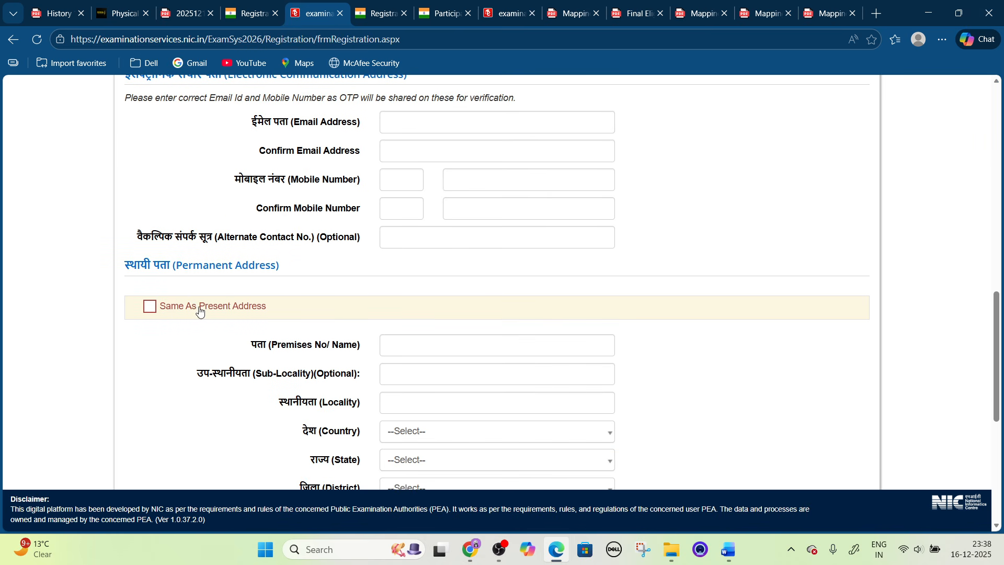
{"action": "scroll", "coordinate": [200, 311], "scroll_direction": "down", "scroll_amount": 1}
{"action": "scroll", "coordinate": [464, 325], "scroll_direction": "down", "scroll_amount": 2}
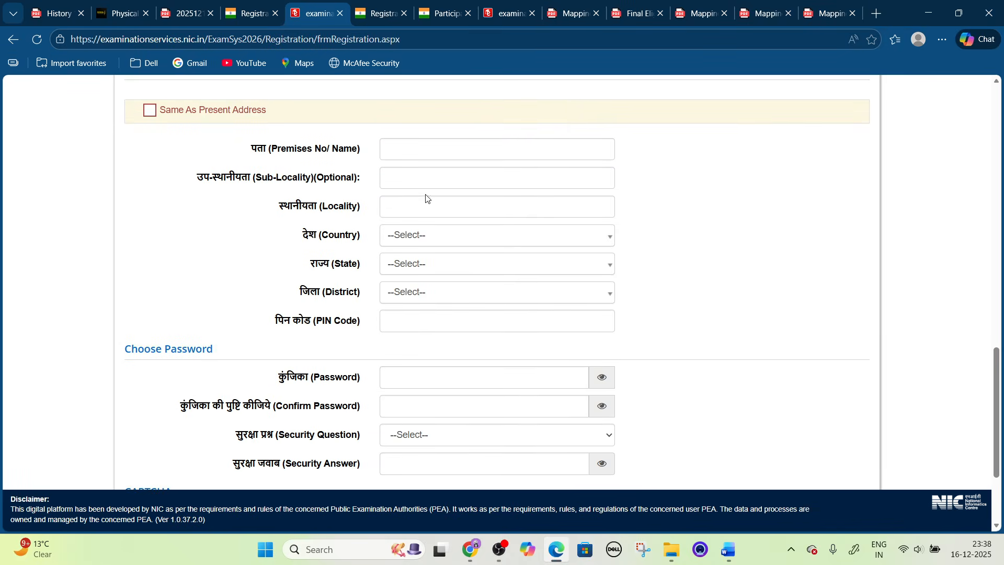
Review the form's confirm personal details, present address, electronic communication and permanent address sections again.
{"action": "scroll", "coordinate": [413, 317], "scroll_direction": "up", "scroll_amount": 9}
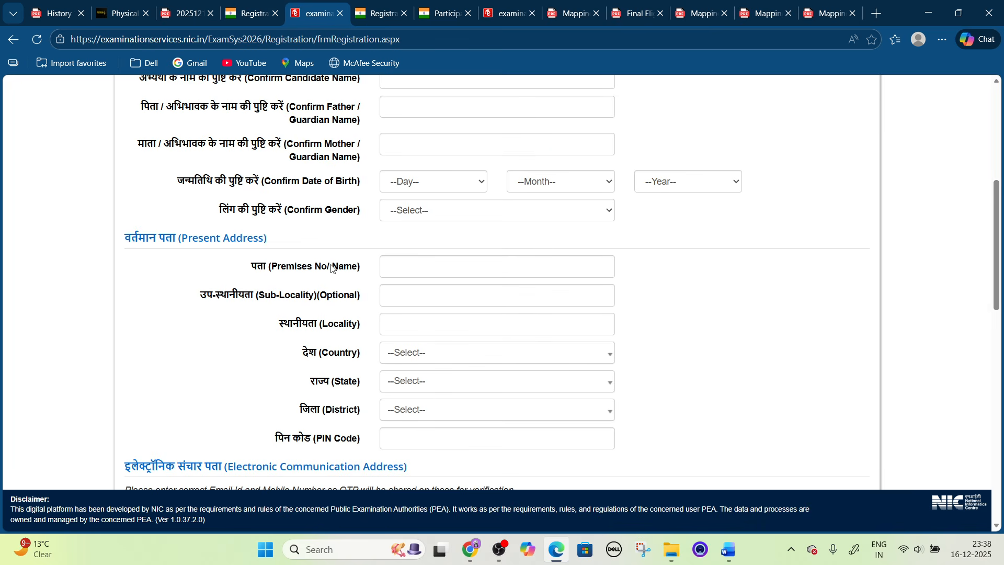
{"action": "scroll", "coordinate": [413, 289], "scroll_direction": "up", "scroll_amount": 2}
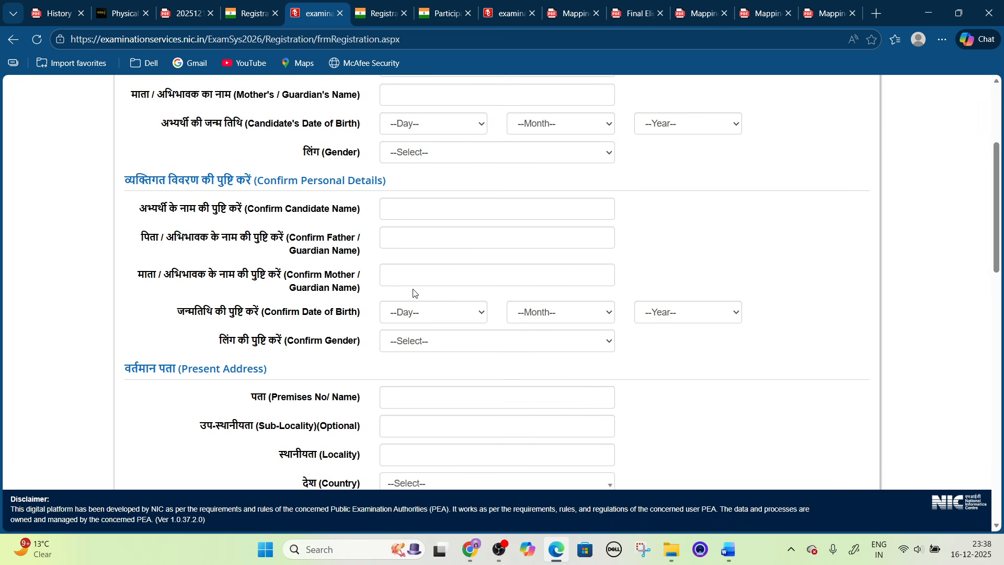
{"action": "scroll", "coordinate": [413, 291], "scroll_direction": "down", "scroll_amount": 9}
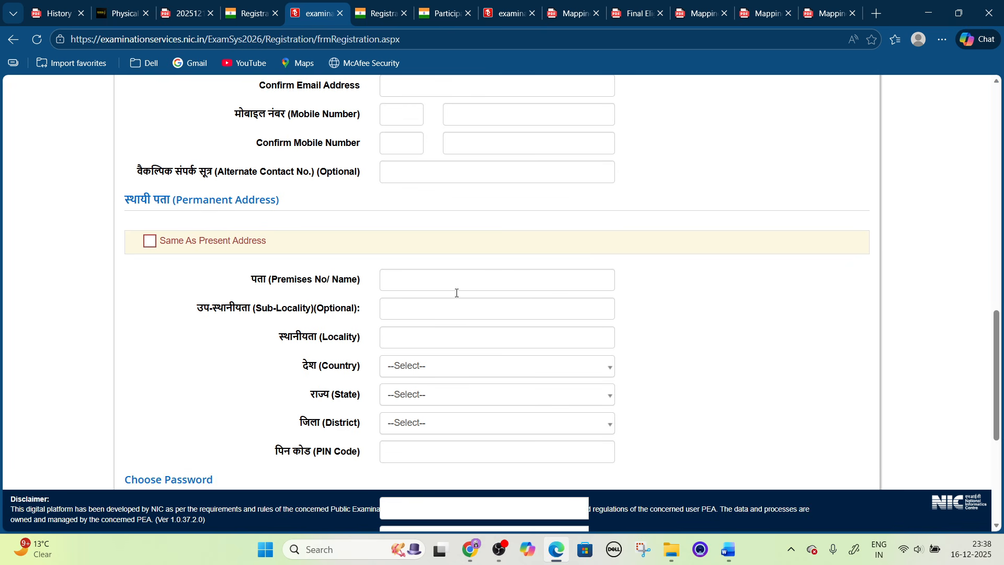
{"action": "scroll", "coordinate": [432, 298], "scroll_direction": "up", "scroll_amount": 5}
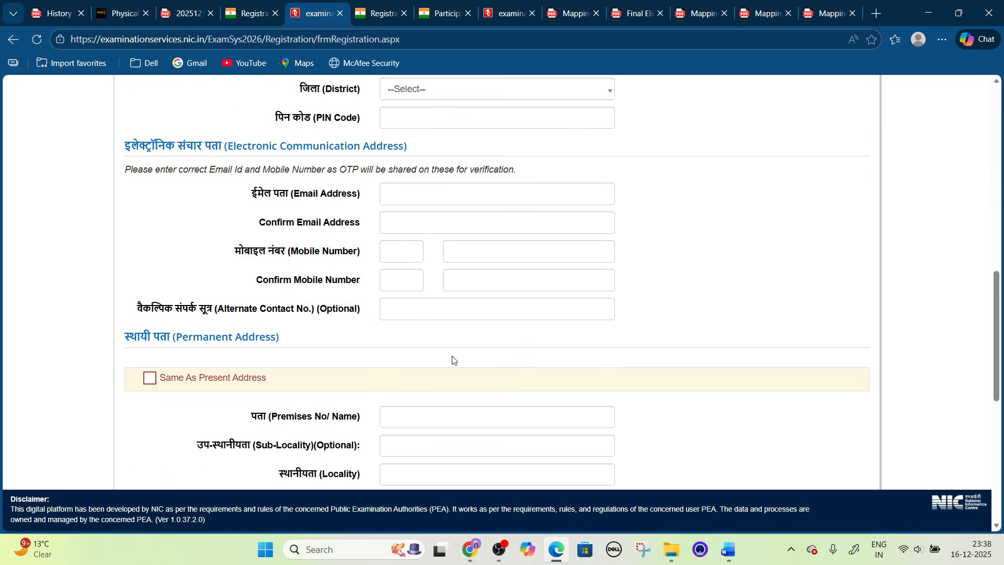
{"action": "scroll", "coordinate": [455, 277], "scroll_direction": "up", "scroll_amount": 1}
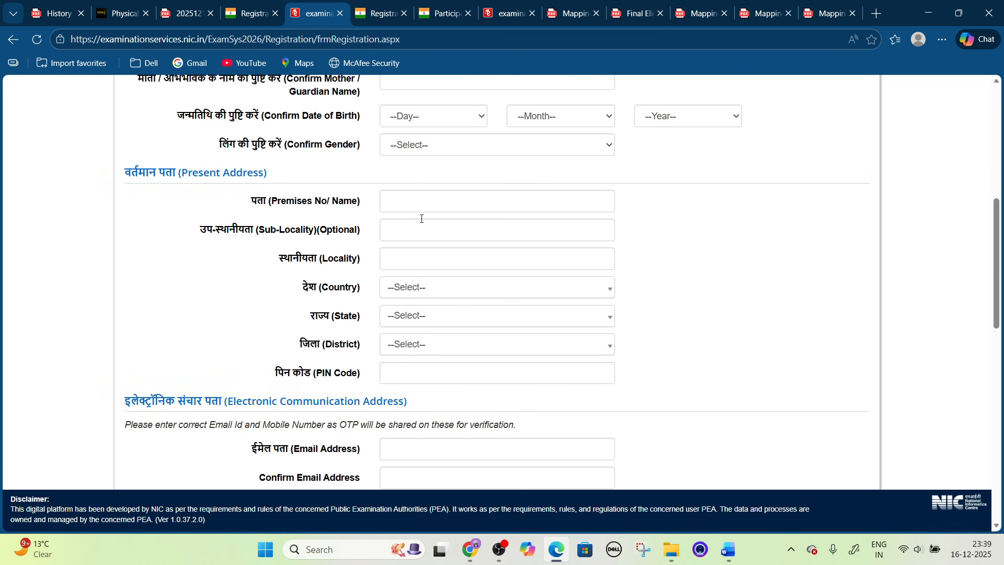
{"action": "scroll", "coordinate": [468, 292], "scroll_direction": "up", "scroll_amount": 1}
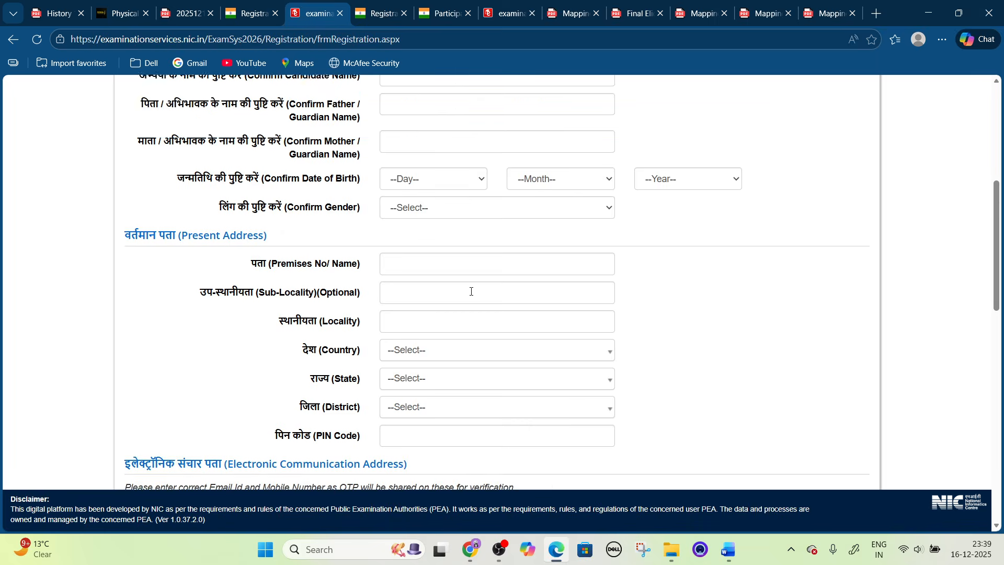
{"action": "scroll", "coordinate": [471, 292], "scroll_direction": "down", "scroll_amount": 3}
{"action": "scroll", "coordinate": [471, 291], "scroll_direction": "down", "scroll_amount": 4}
{"action": "scroll", "coordinate": [471, 293], "scroll_direction": "up", "scroll_amount": 5}
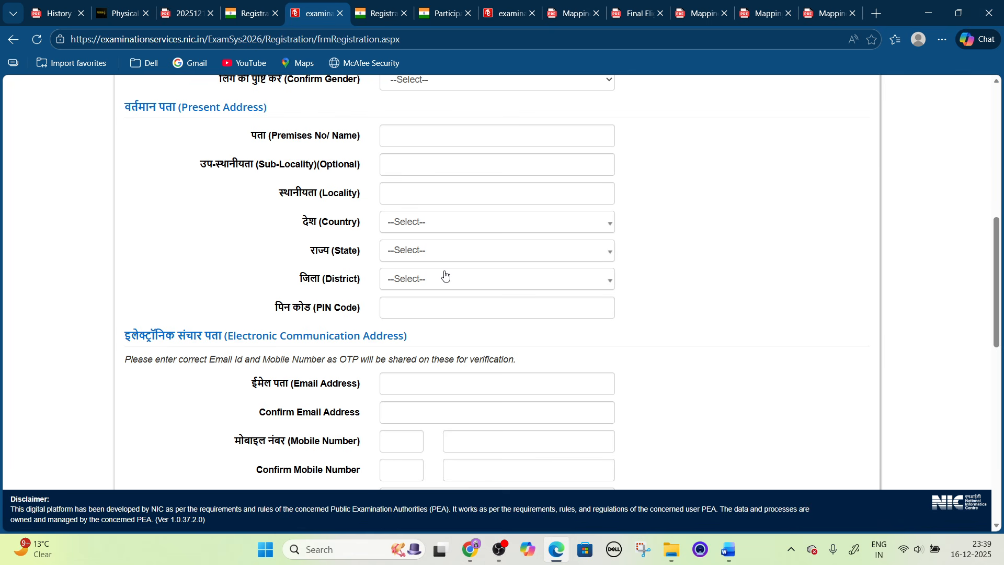
Review the registration form's Choose Password and CAPTCHA sections, with a brief look at the Registration for CUET(PG)-2026 page.
{"action": "scroll", "coordinate": [445, 275], "scroll_direction": "down", "scroll_amount": 2}
{"action": "scroll", "coordinate": [445, 276], "scroll_direction": "down", "scroll_amount": 4}
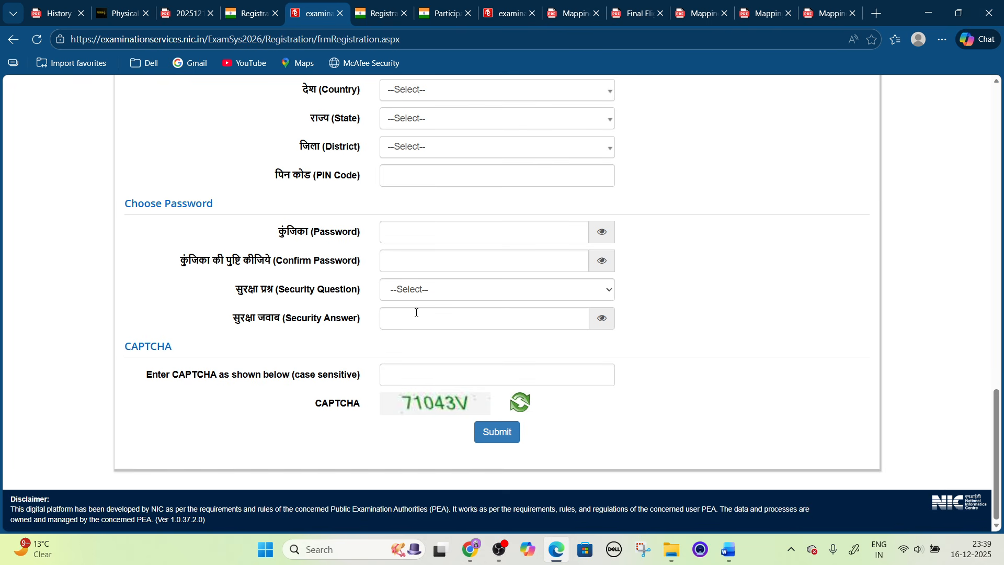
{"action": "mouse_move", "coordinate": [374, 21]}
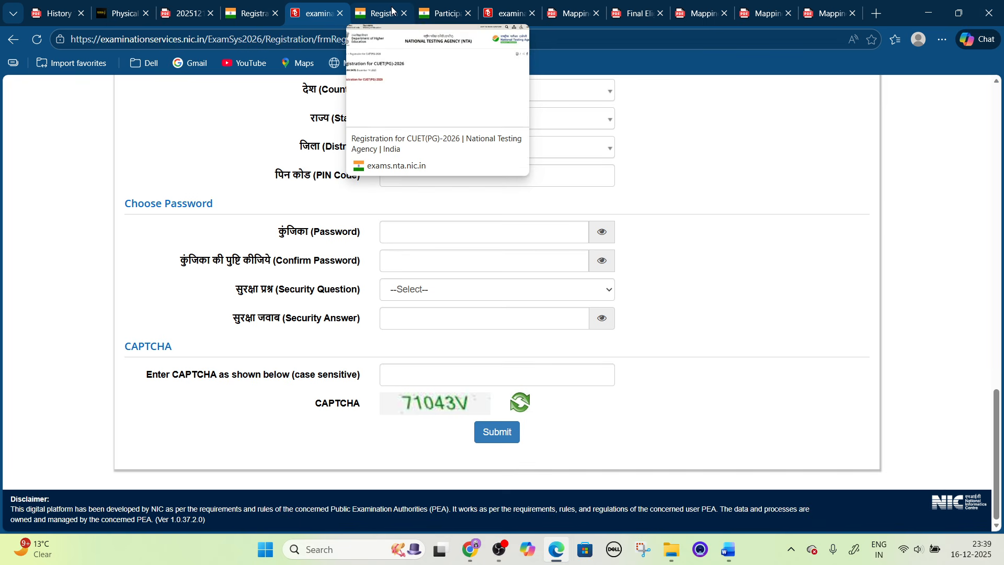
{"action": "left_click", "coordinate": [392, 11]}
{"action": "left_click", "coordinate": [264, 4]}
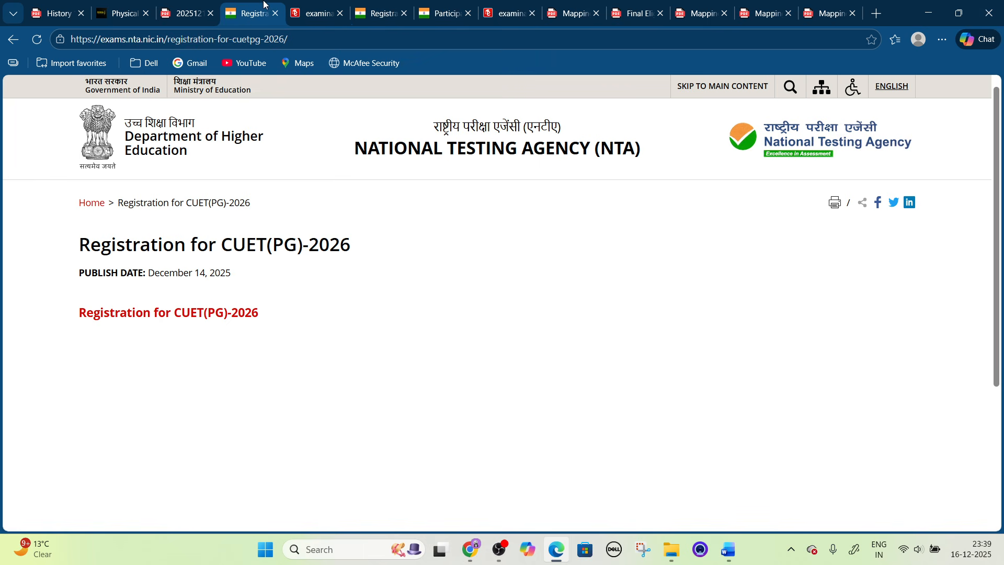
{"action": "left_click", "coordinate": [332, 8]}
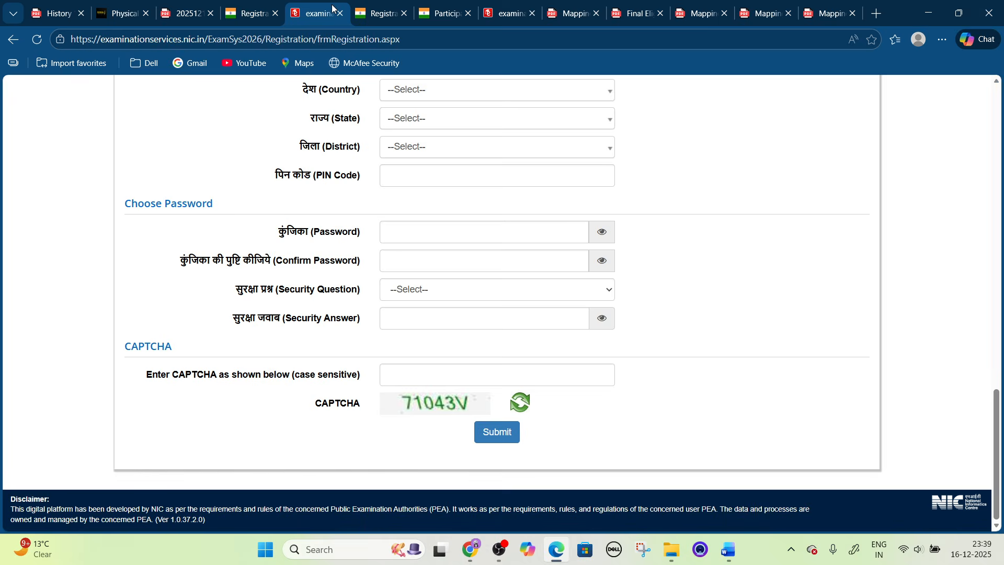
Submit the filled-in registered candidate login and close the duplicate Registration for CUET(PG)-2026 page, returning to the candidate dashboard.
{"action": "left_click", "coordinate": [516, 9]}
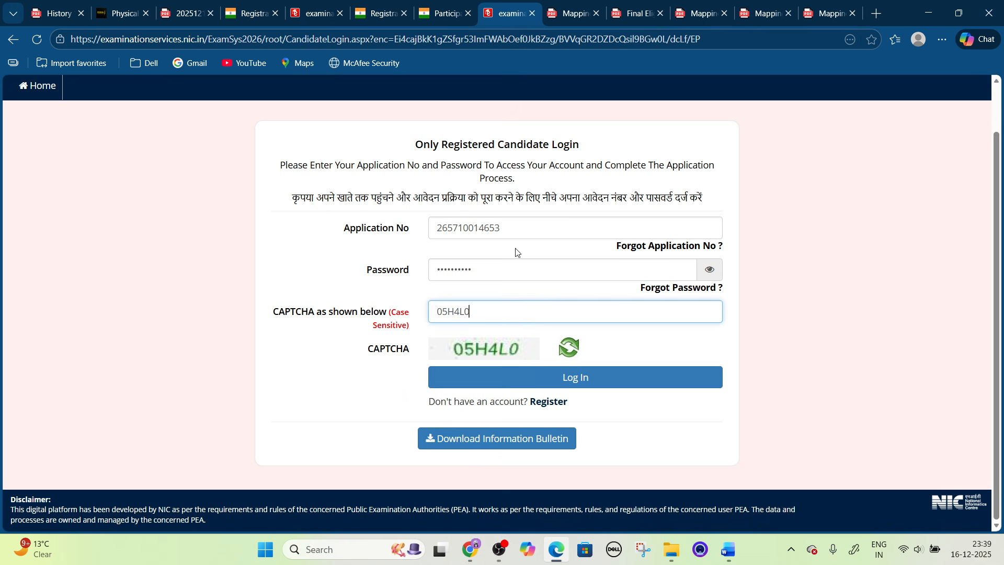
{"action": "left_click", "coordinate": [623, 385]}
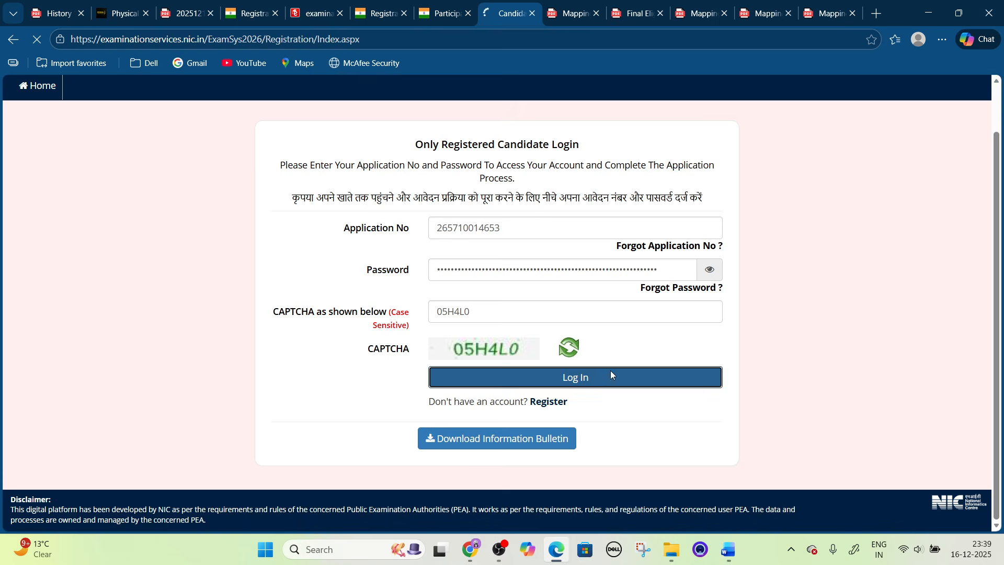
{"action": "left_click", "coordinate": [387, 13]}
{"action": "left_click", "coordinate": [314, 13]}
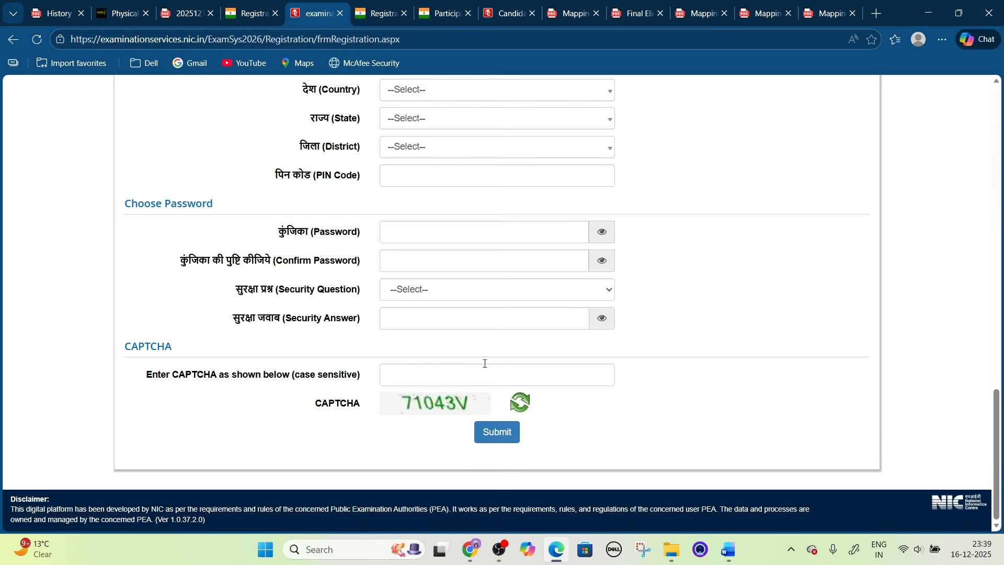
{"action": "scroll", "coordinate": [460, 330], "scroll_direction": "up", "scroll_amount": 2}
{"action": "left_click", "coordinate": [405, 13]}
{"action": "left_click", "coordinate": [444, 13]}
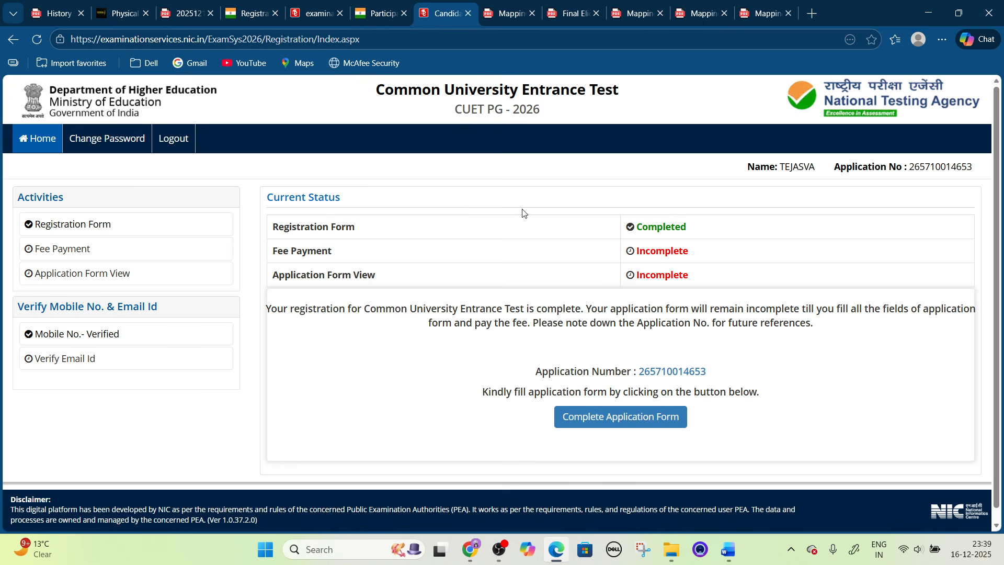
Open the application form from the candidate dashboard and review its Contact Details section, including present and permanent address.
{"action": "left_click", "coordinate": [611, 417]}
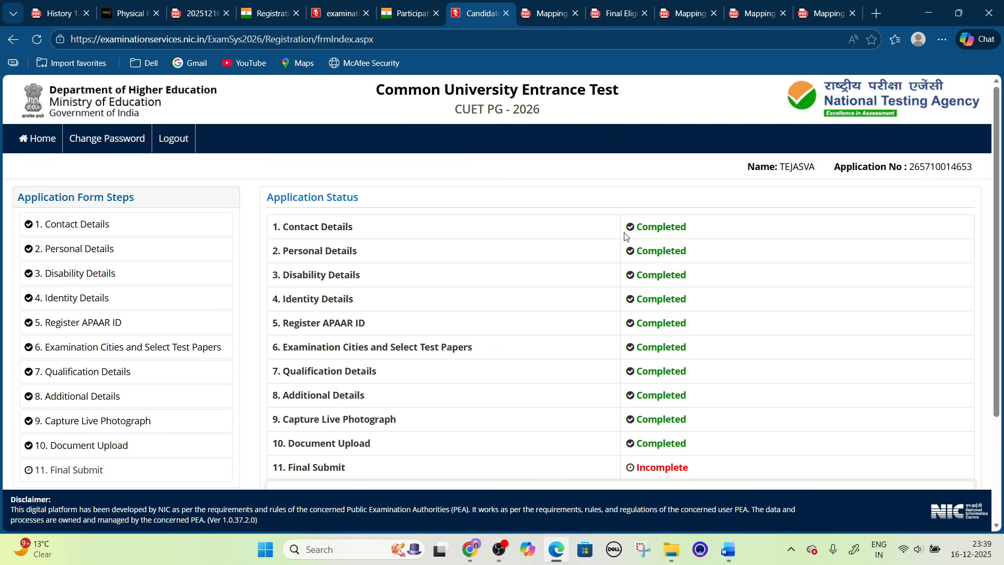
{"action": "left_click", "coordinate": [83, 226]}
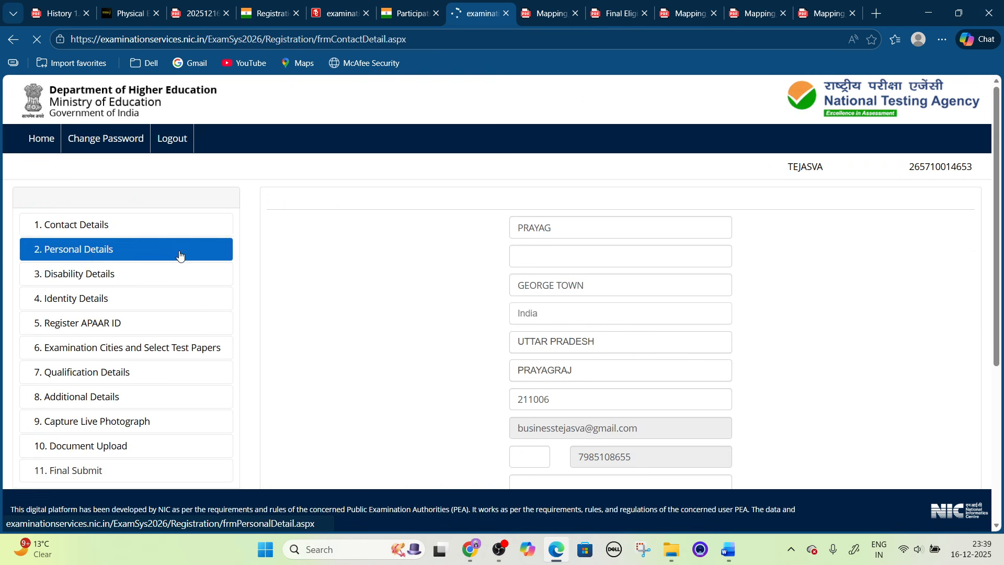
{"action": "scroll", "coordinate": [523, 210], "scroll_direction": "down", "scroll_amount": 1}
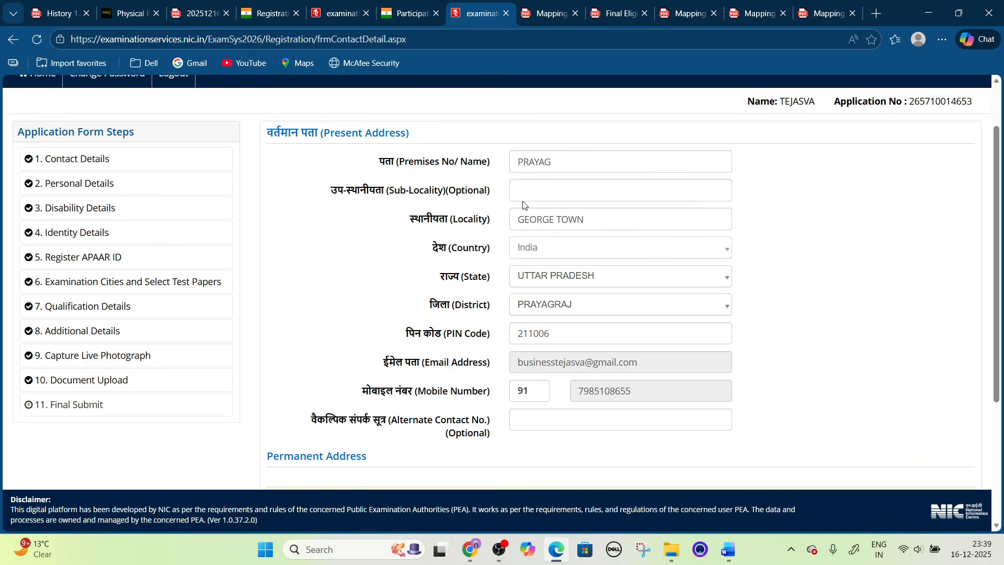
{"action": "scroll", "coordinate": [543, 261], "scroll_direction": "down", "scroll_amount": 3}
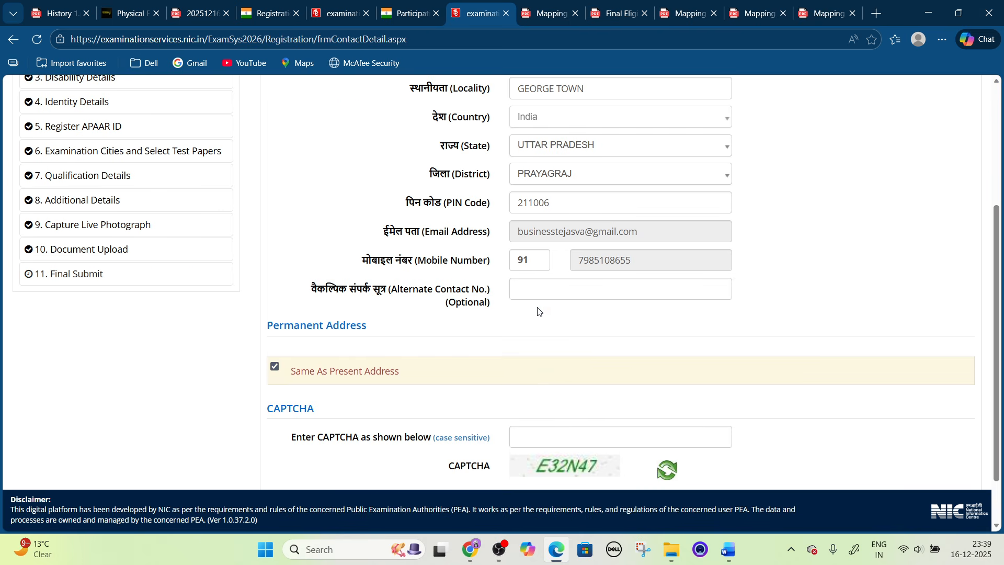
{"action": "scroll", "coordinate": [426, 85], "scroll_direction": "up", "scroll_amount": 2}
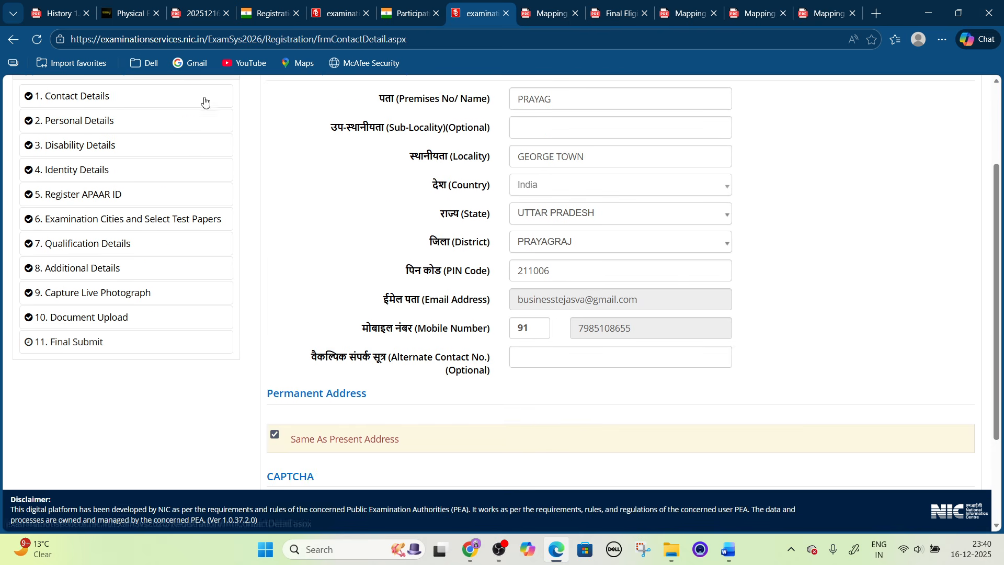
{"action": "scroll", "coordinate": [120, 142], "scroll_direction": "up", "scroll_amount": 1}
Open Personal Details and examine its fields, from the candidate's name and category through the quota, income and BPL questions.
{"action": "left_click", "coordinate": [111, 186]}
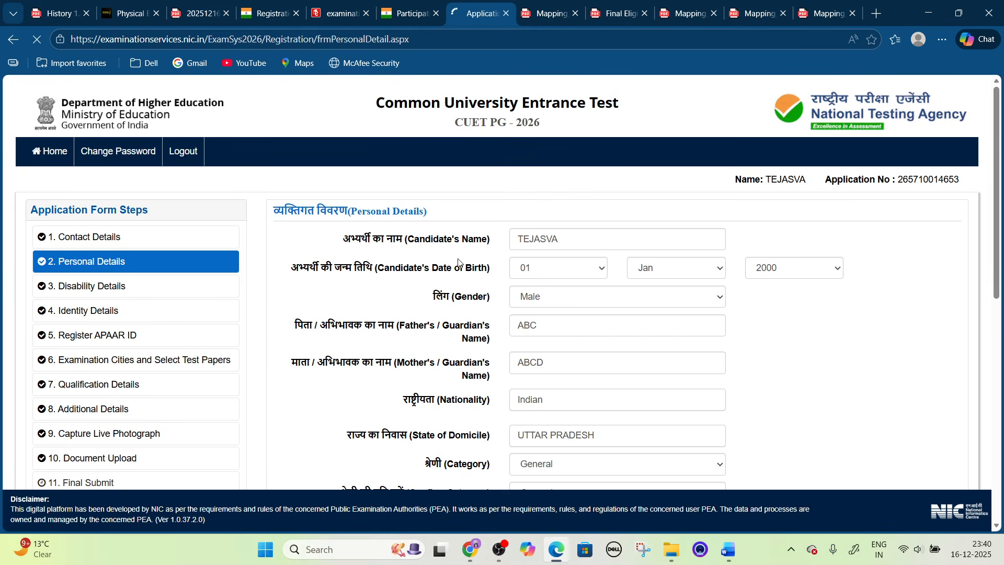
{"action": "scroll", "coordinate": [538, 271], "scroll_direction": "down", "scroll_amount": 1}
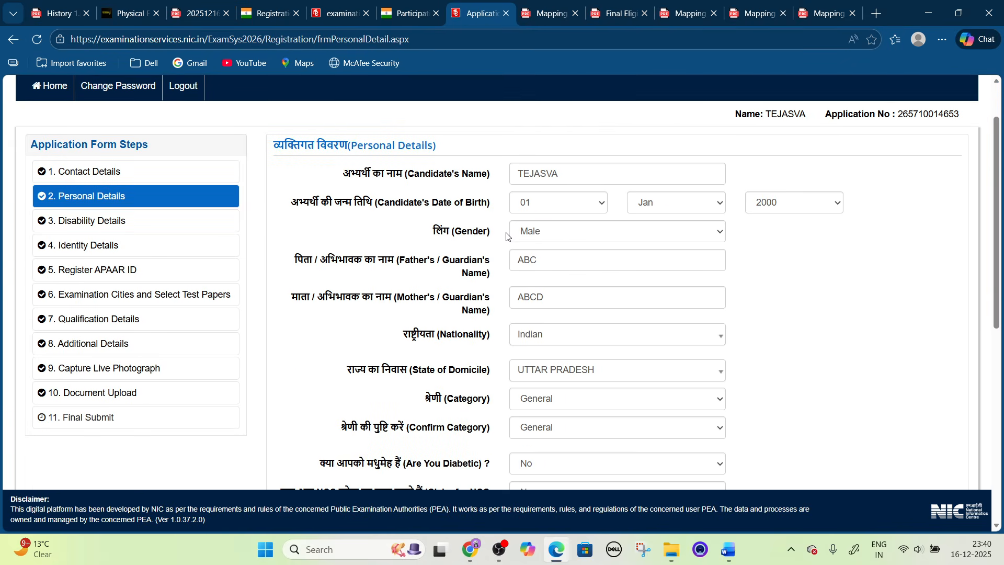
{"action": "scroll", "coordinate": [565, 253], "scroll_direction": "down", "scroll_amount": 2}
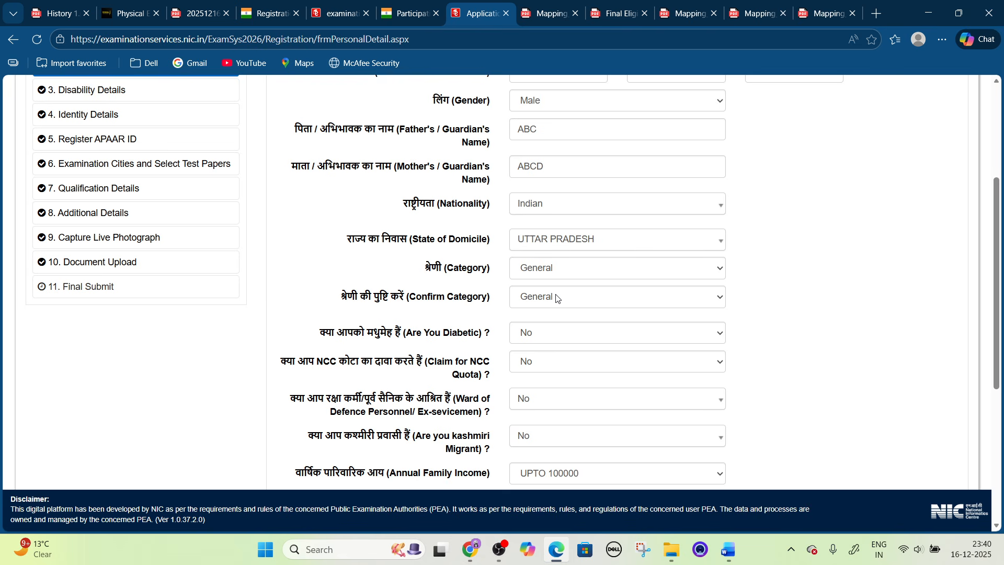
{"action": "left_click", "coordinate": [563, 276]}
{"action": "left_click", "coordinate": [563, 277]}
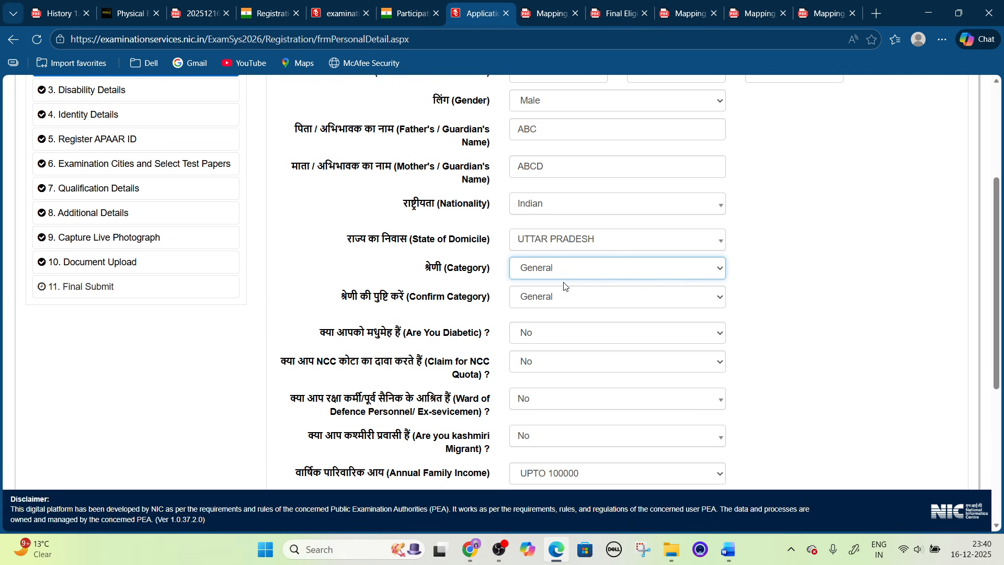
{"action": "scroll", "coordinate": [579, 330], "scroll_direction": "down", "scroll_amount": 1}
{"action": "scroll", "coordinate": [523, 282], "scroll_direction": "down", "scroll_amount": 1}
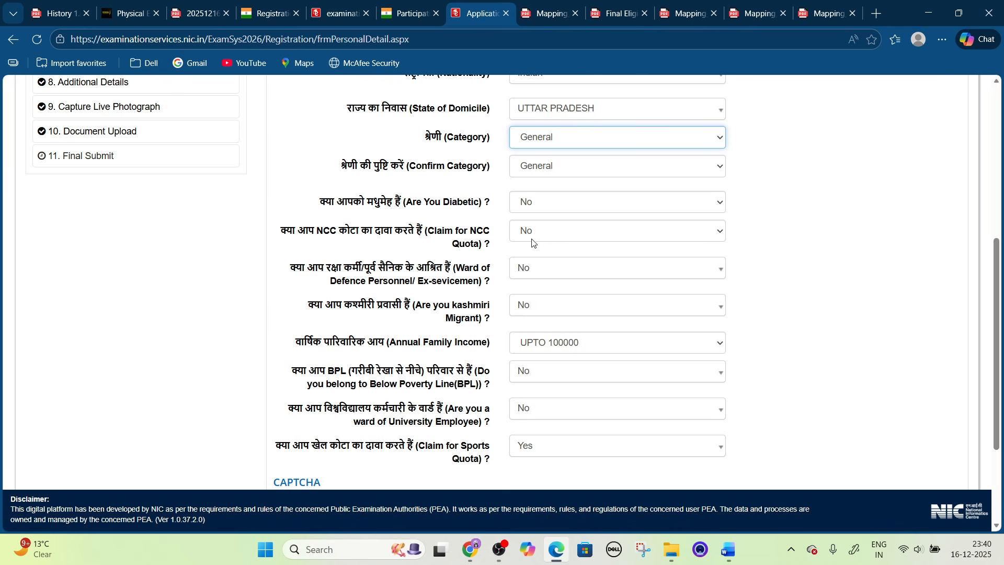
{"action": "scroll", "coordinate": [539, 245], "scroll_direction": "down", "scroll_amount": 1}
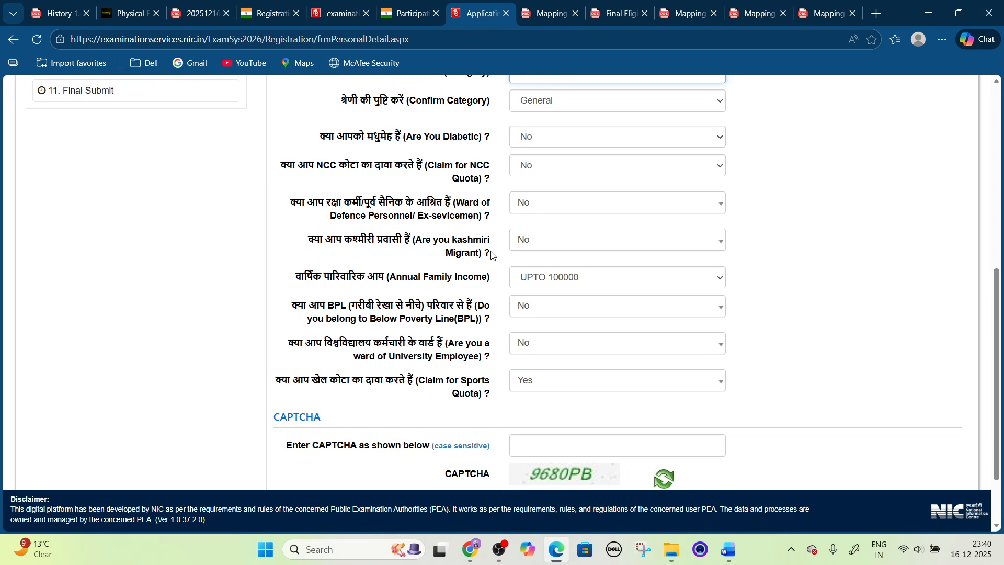
{"action": "scroll", "coordinate": [518, 246], "scroll_direction": "down", "scroll_amount": 1}
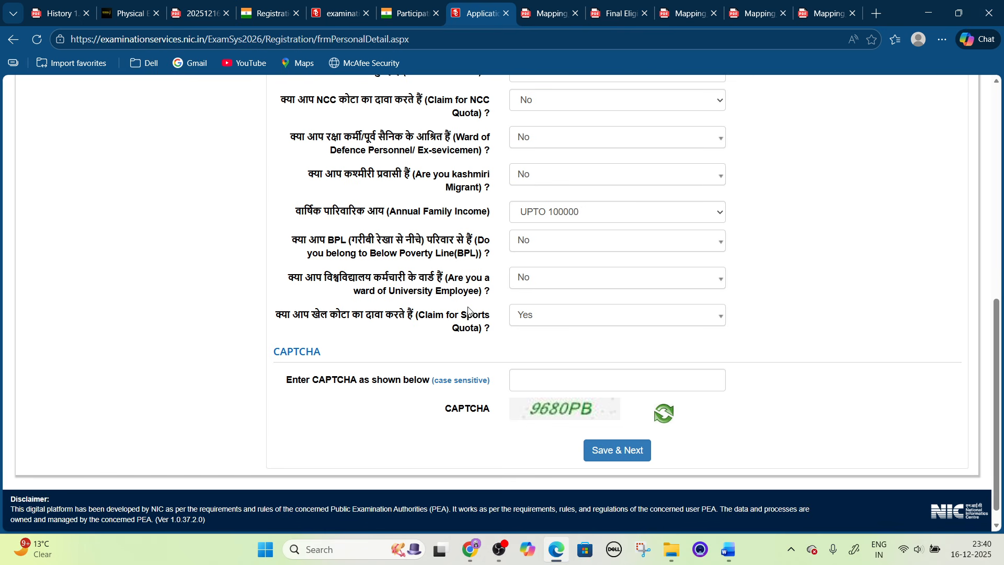
Check the choices for the Claim for Sports Quota question in Personal Details.
{"action": "left_click", "coordinate": [524, 325]}
{"action": "left_click", "coordinate": [535, 373]}
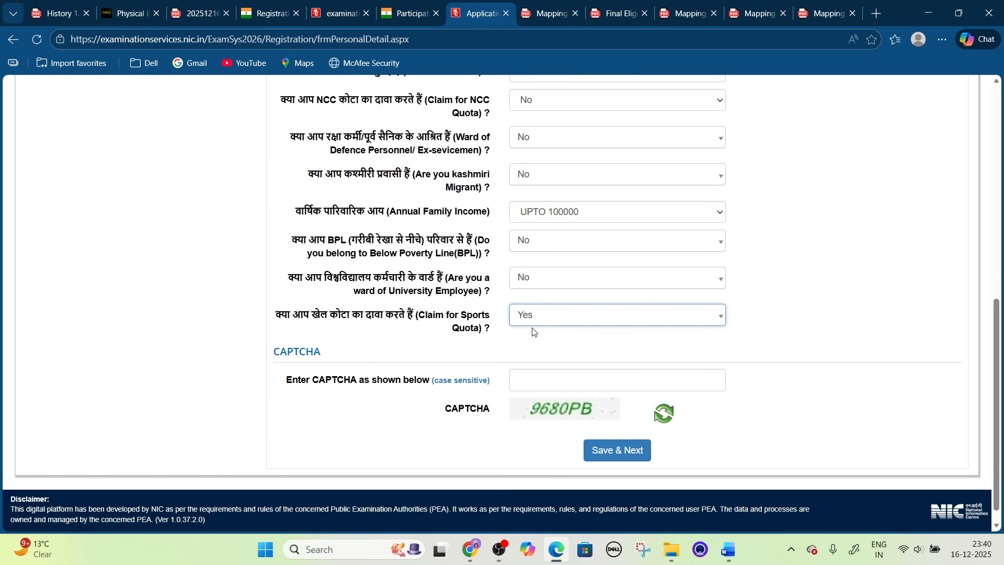
{"action": "scroll", "coordinate": [549, 338], "scroll_direction": "down", "scroll_amount": 1}
{"action": "left_click", "coordinate": [589, 424]}
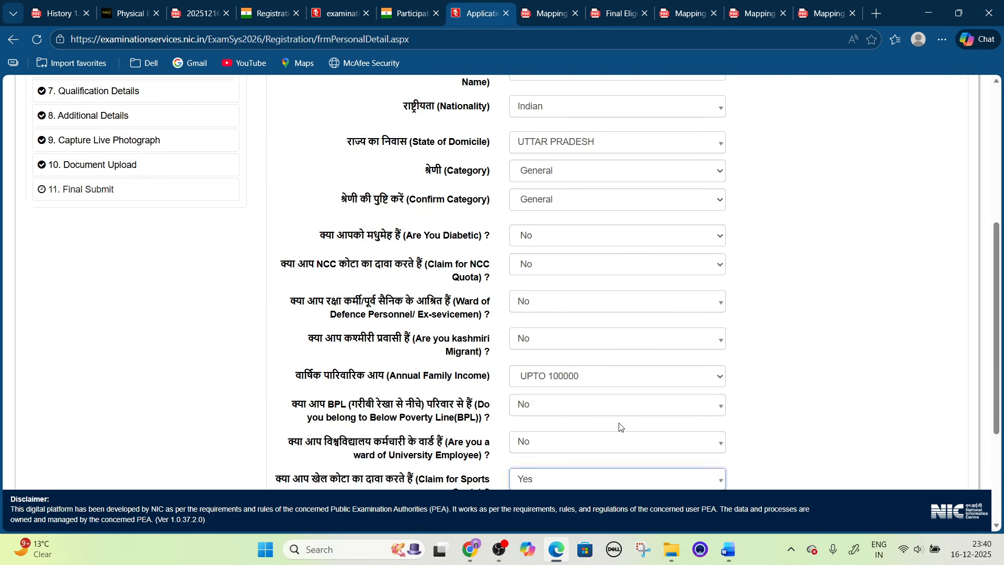
Review the Disability Details section and the Aadhaar verification information under Identity Details.
{"action": "left_click", "coordinate": [109, 232]}
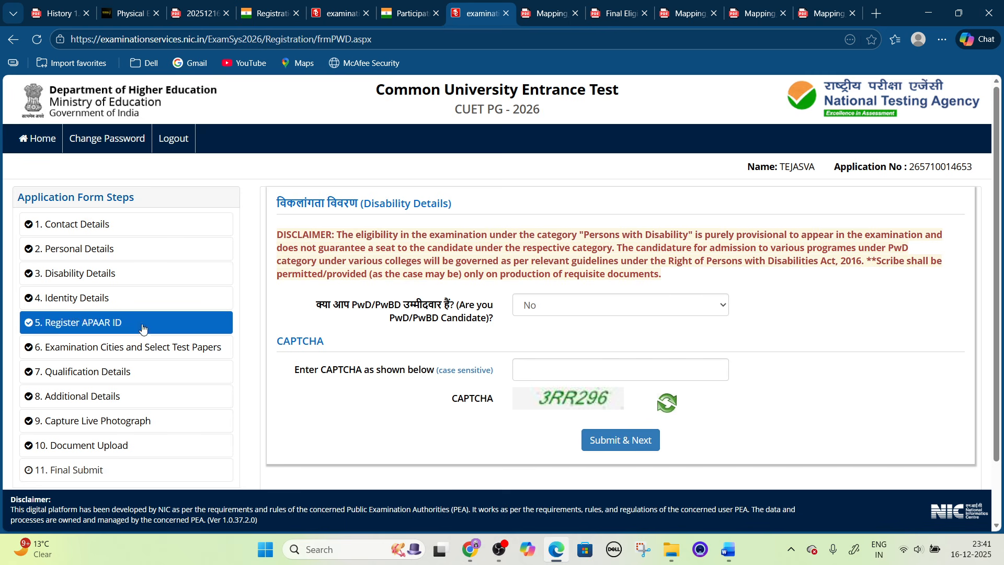
{"action": "left_click", "coordinate": [88, 296]}
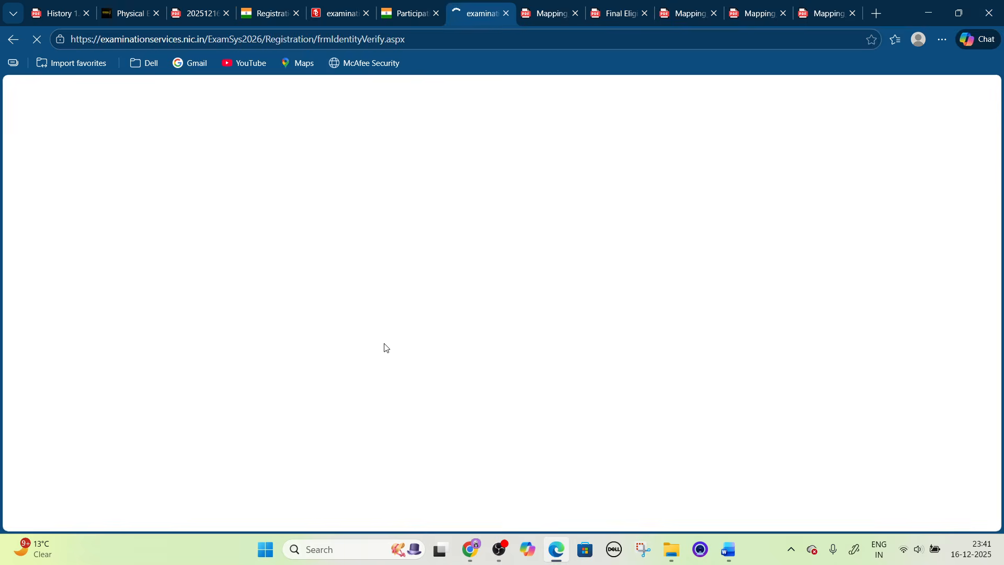
{"action": "scroll", "coordinate": [439, 318], "scroll_direction": "down", "scroll_amount": 6}
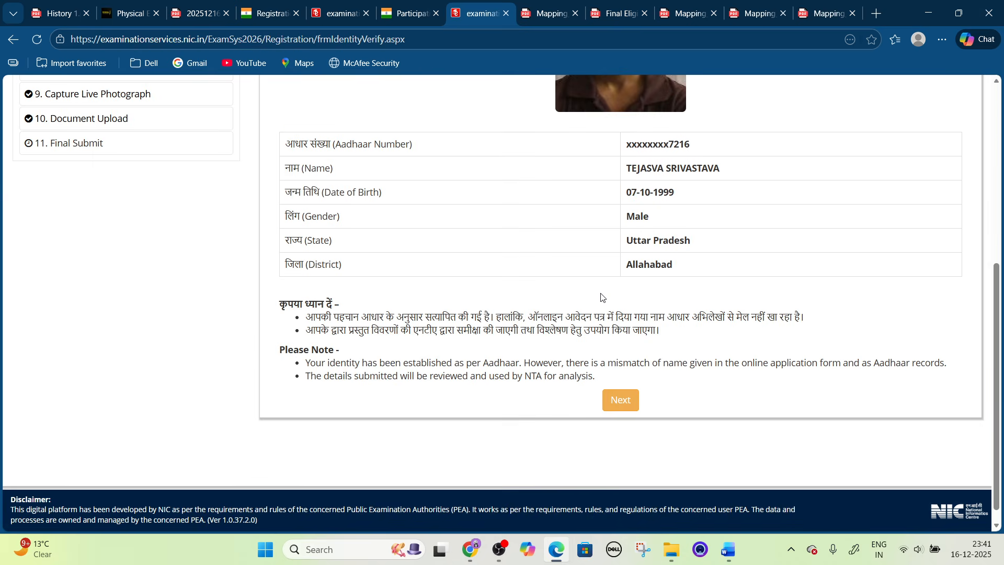
{"action": "scroll", "coordinate": [601, 297], "scroll_direction": "down", "scroll_amount": 1}
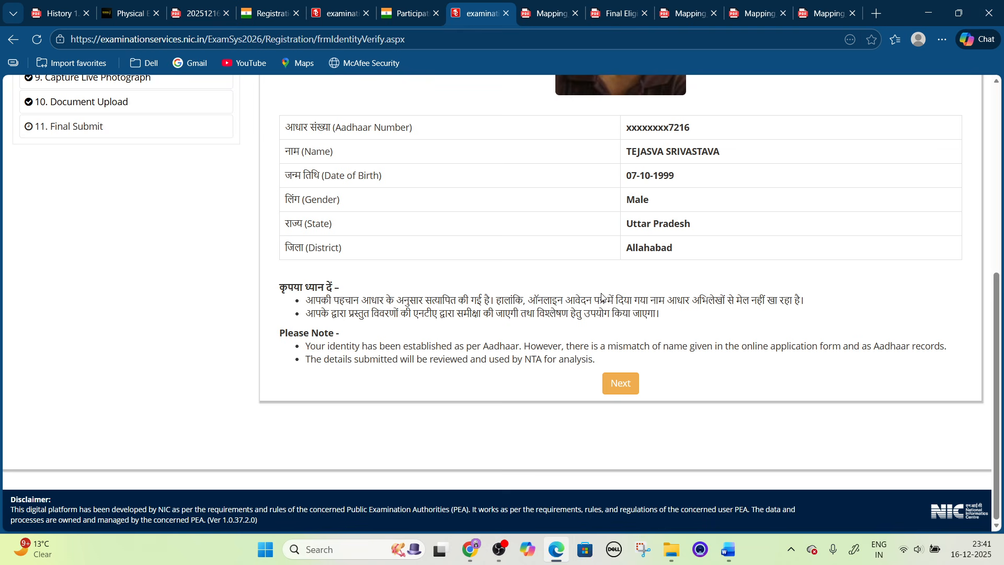
{"action": "scroll", "coordinate": [570, 293], "scroll_direction": "up", "scroll_amount": 6}
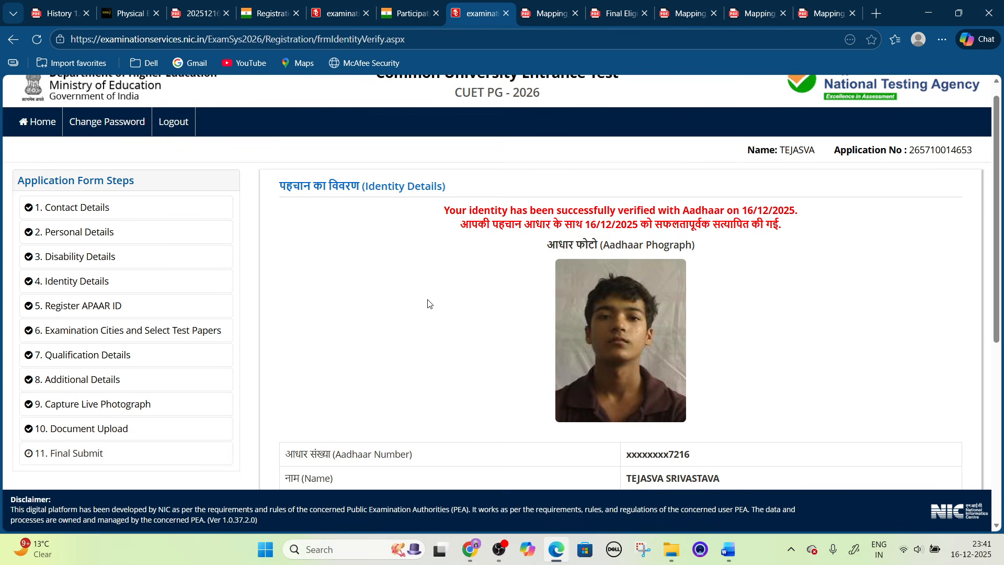
Check the choices for having an APAAR ID and open the Examination Cities and Select Test Papers section.
{"action": "left_click", "coordinate": [90, 311]}
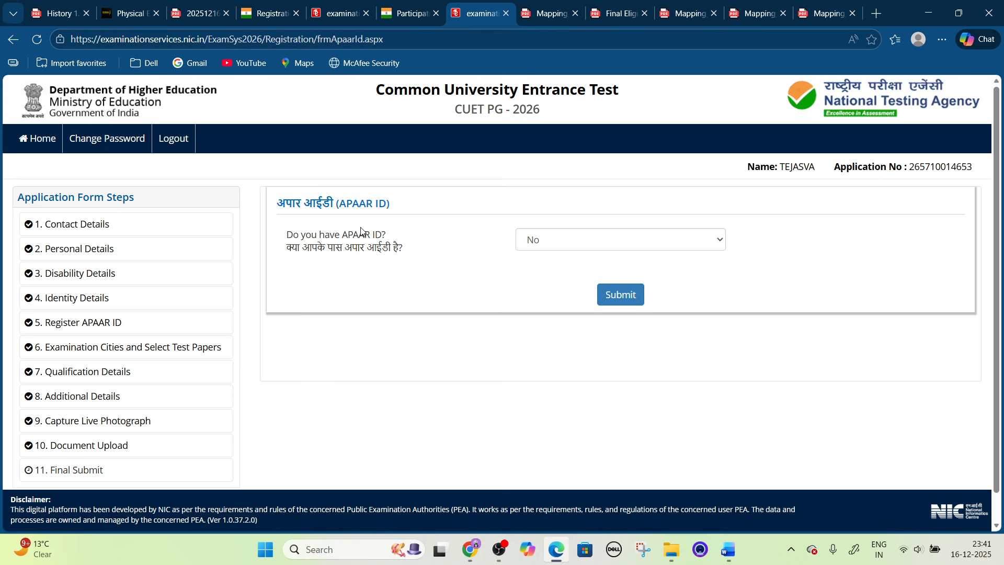
{"action": "left_click", "coordinate": [544, 239]}
{"action": "left_click", "coordinate": [440, 262]}
{"action": "left_click", "coordinate": [96, 349]}
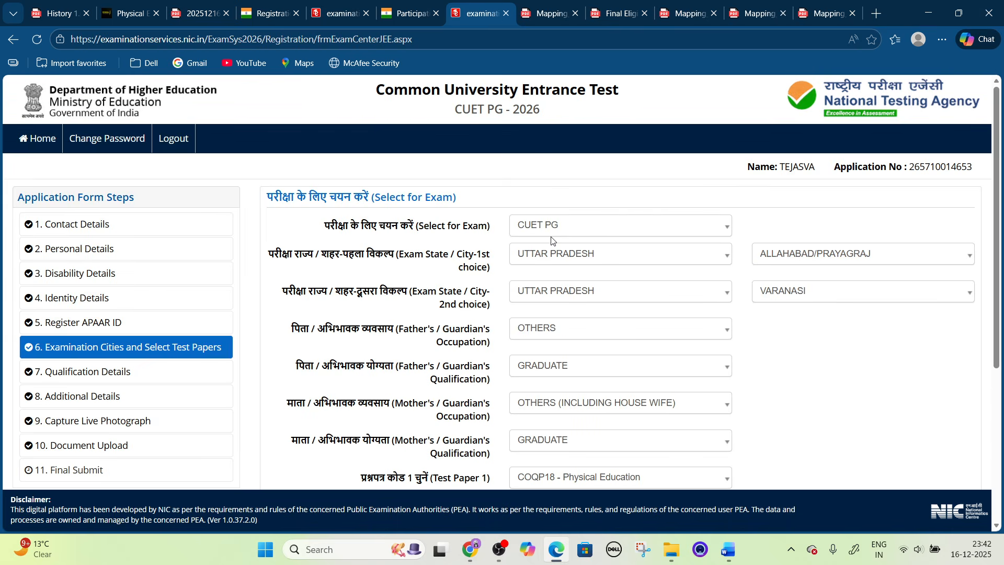
Glance at the participating universities page and the blank registration form, and return to the exam city selection section.
{"action": "left_click", "coordinate": [410, 14]}
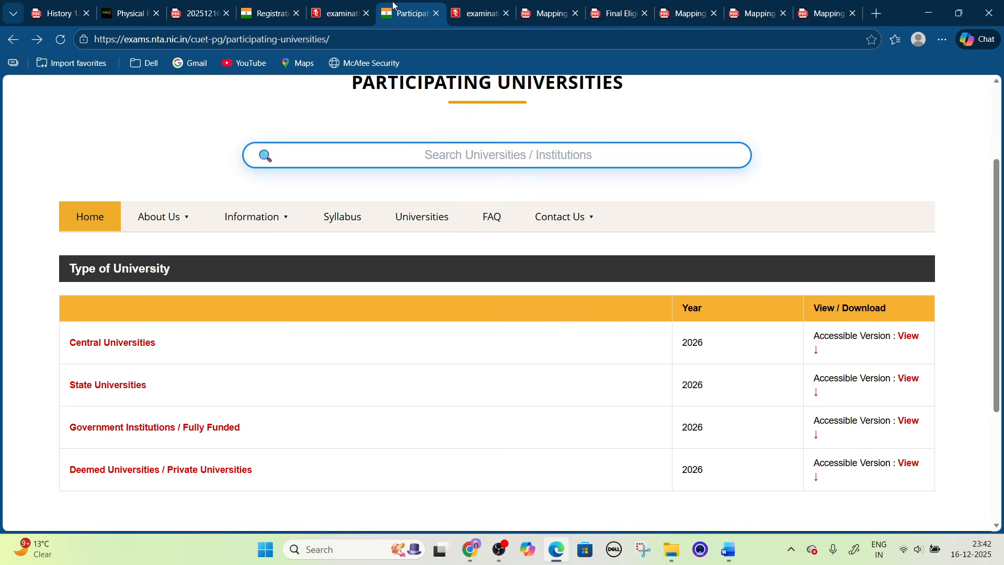
{"action": "left_click", "coordinate": [268, 7]}
{"action": "left_click", "coordinate": [328, 9]}
{"action": "scroll", "coordinate": [455, 227], "scroll_direction": "down", "scroll_amount": 1}
{"action": "scroll", "coordinate": [433, 262], "scroll_direction": "up", "scroll_amount": 3}
{"action": "scroll", "coordinate": [426, 229], "scroll_direction": "up", "scroll_amount": 10}
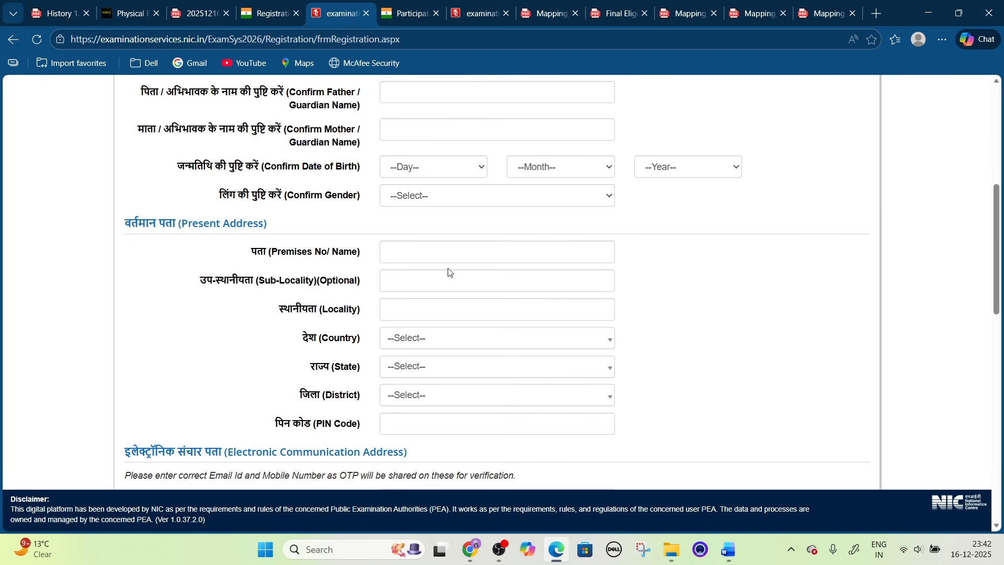
{"action": "left_click", "coordinate": [476, 13]}
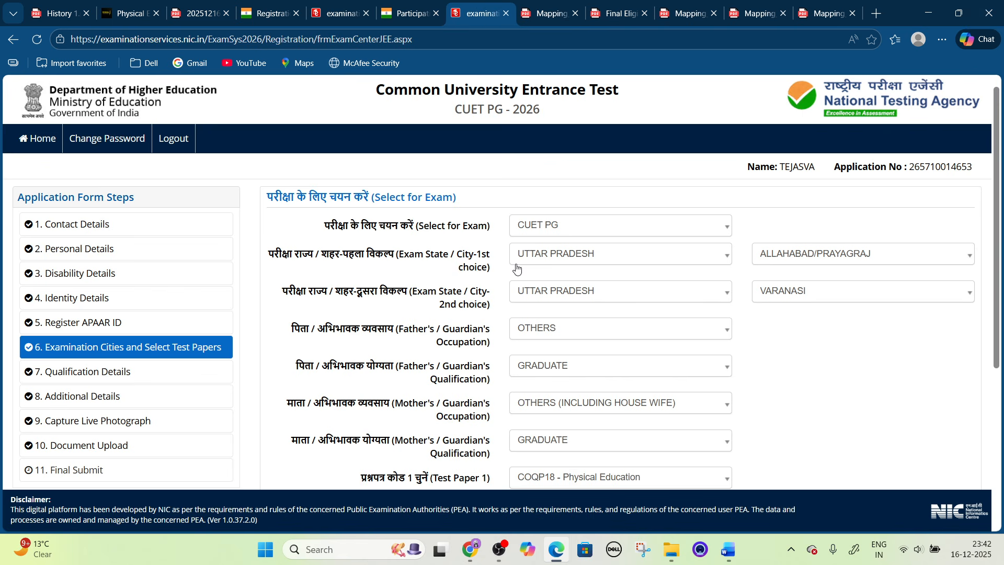
Check the exam selection and first-choice state and city lists, keeping CUET PG, UTTAR PRADESH and ALLAHABAD/PRAYAGRAJ.
{"action": "left_click", "coordinate": [588, 266]}
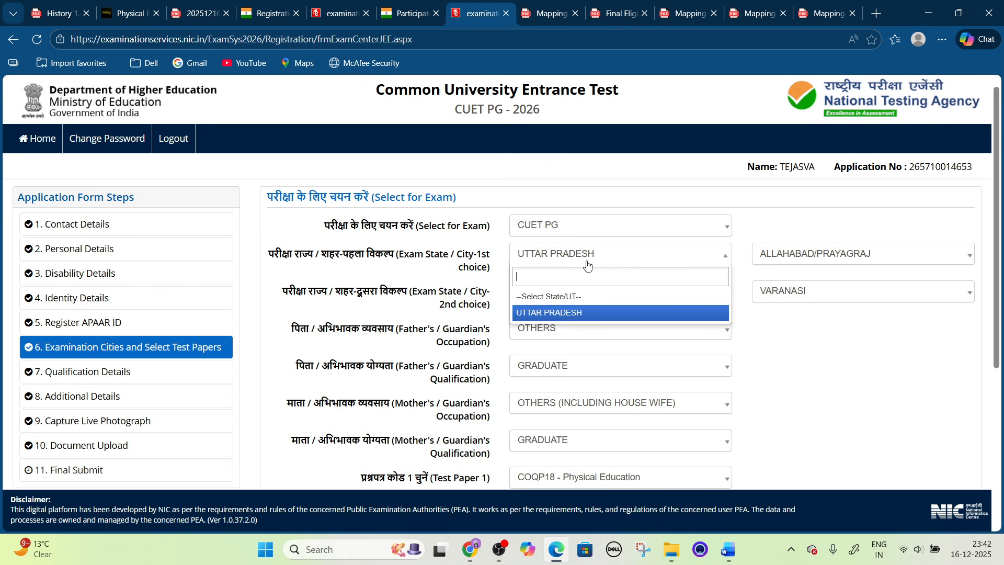
{"action": "left_click", "coordinate": [542, 313]}
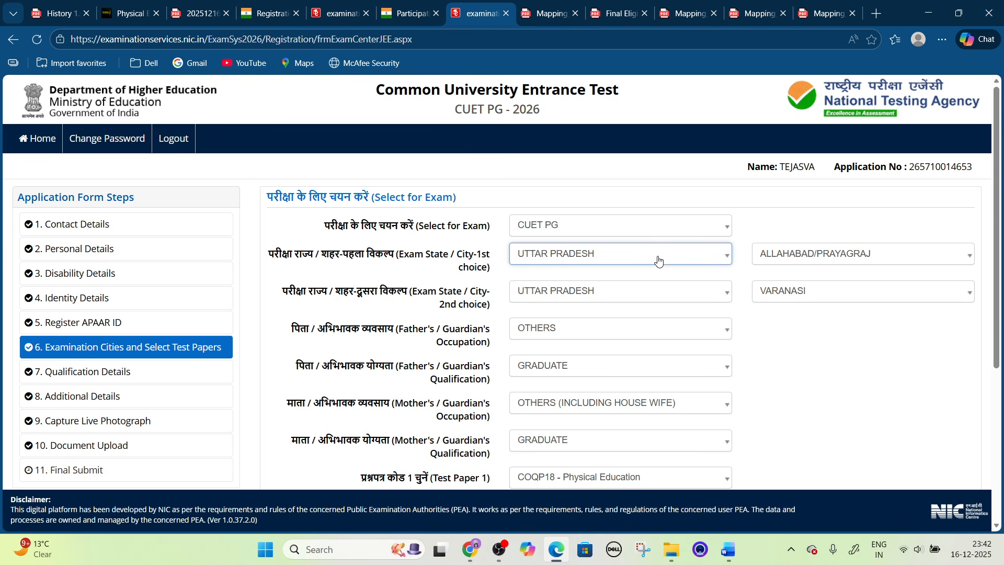
{"action": "left_click", "coordinate": [782, 257]}
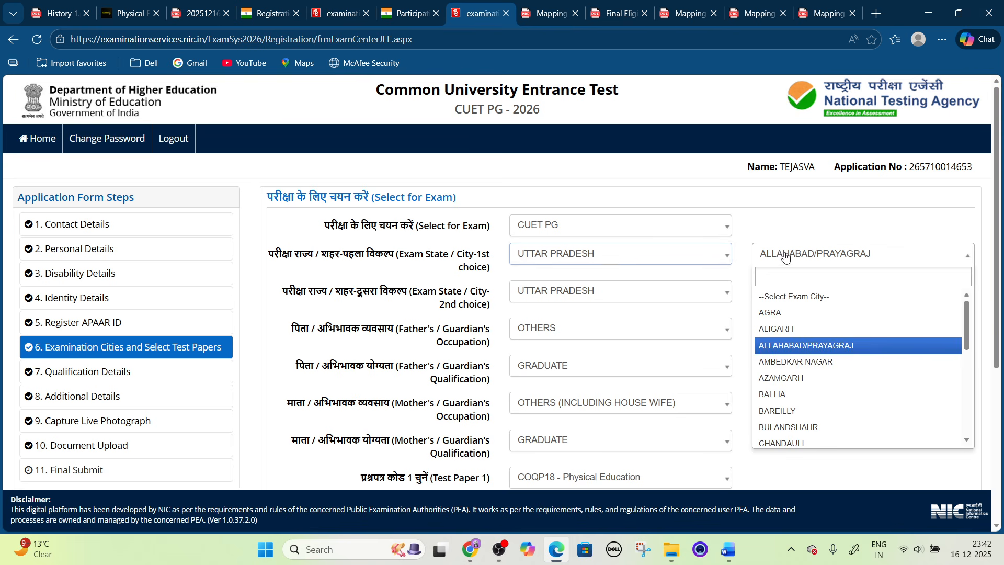
{"action": "left_click", "coordinate": [801, 346]}
{"action": "left_click", "coordinate": [585, 235]}
{"action": "left_click", "coordinate": [584, 234]}
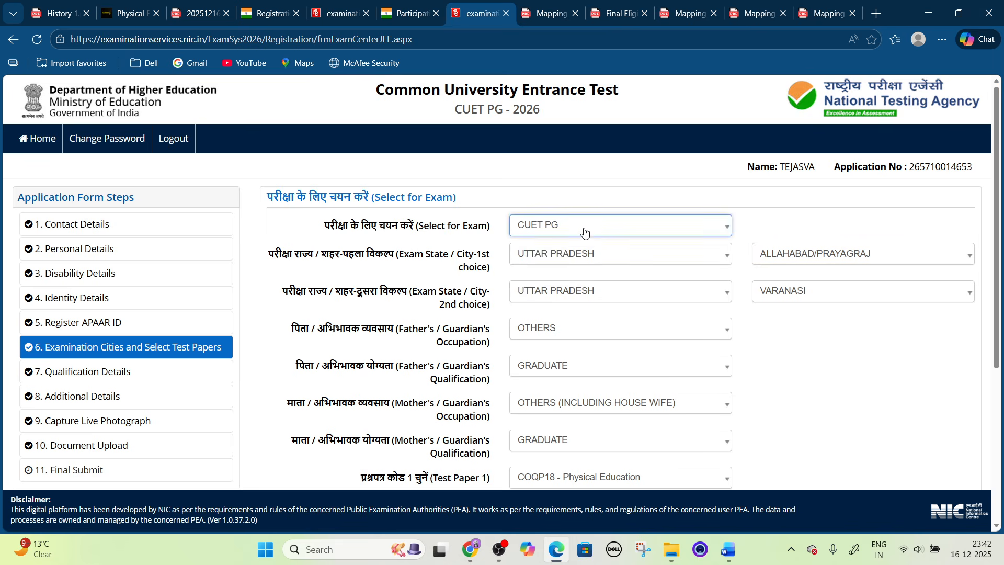
Review the parents' or guardians' occupation and qualification fields, keeping OTHERS as the father's occupation.
{"action": "scroll", "coordinate": [584, 235], "scroll_direction": "down", "scroll_amount": 2}
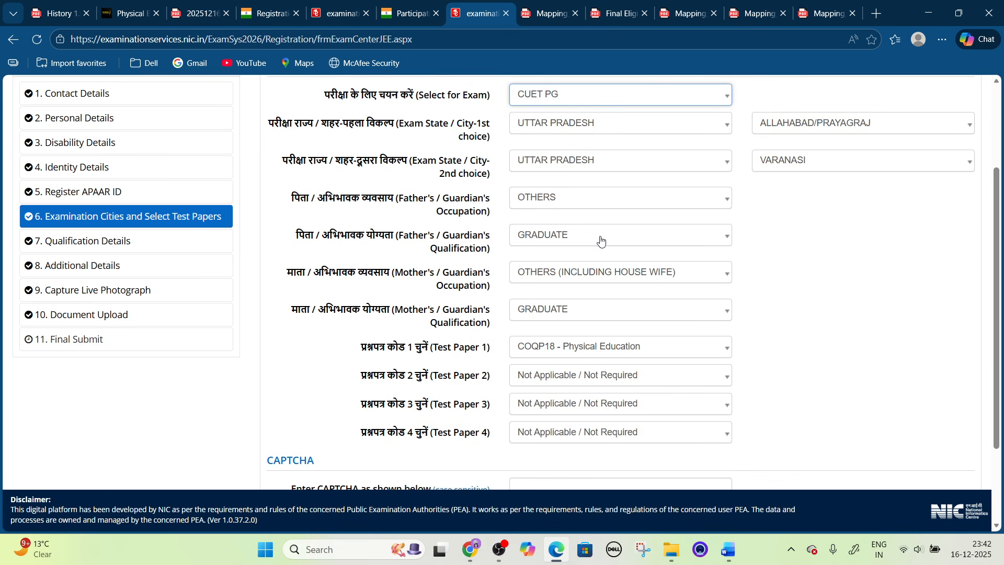
{"action": "left_click", "coordinate": [557, 204]}
{"action": "left_click", "coordinate": [557, 204]}
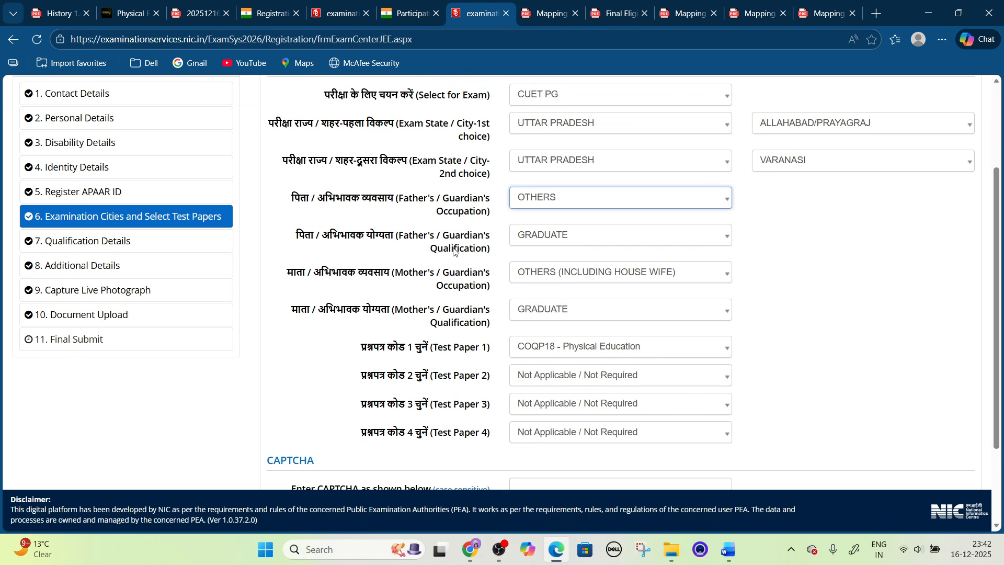
{"action": "scroll", "coordinate": [528, 251], "scroll_direction": "down", "scroll_amount": 1}
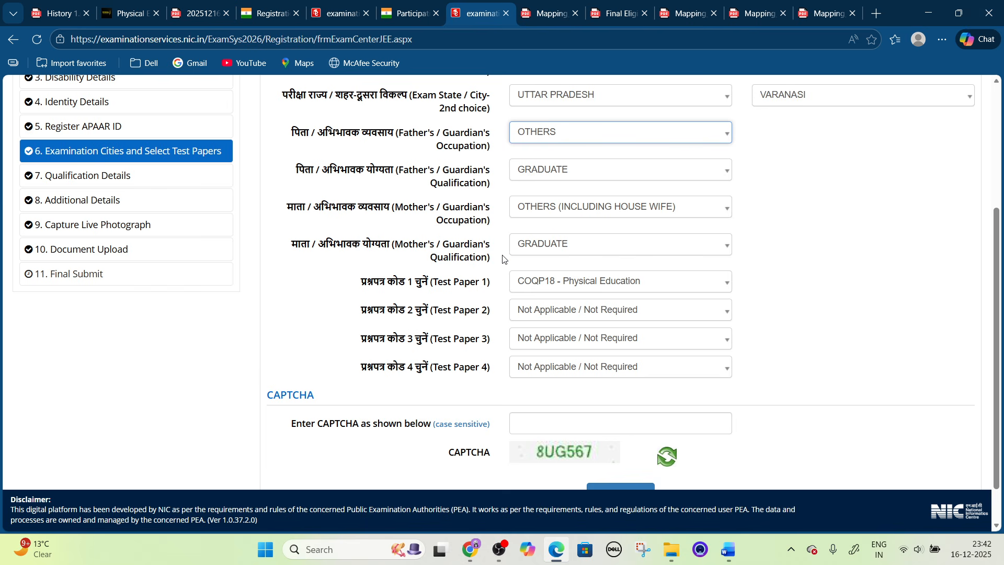
{"action": "scroll", "coordinate": [530, 260], "scroll_direction": "down", "scroll_amount": 1}
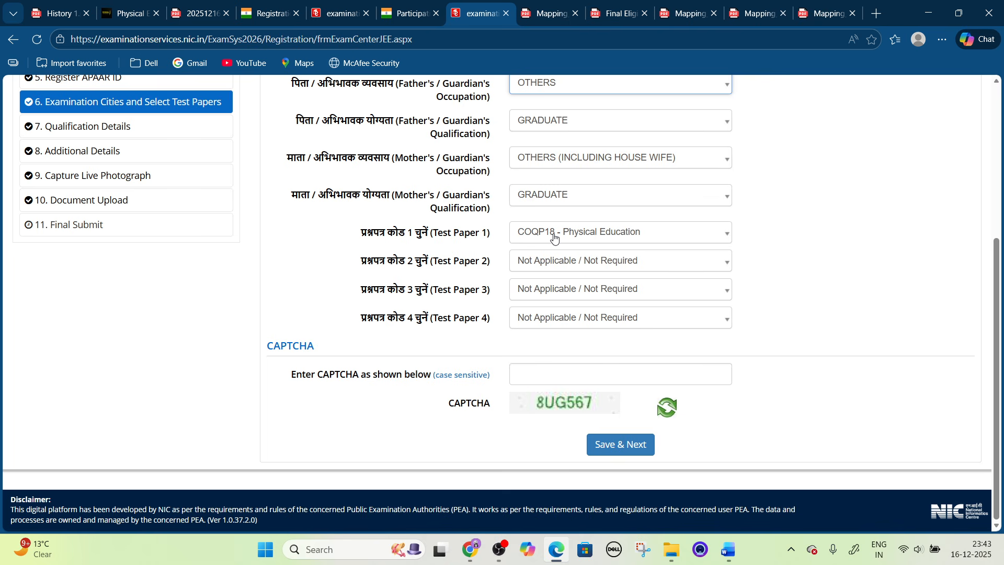
Check the subject codes offered for Test Paper 1, keeping COQP18 - Physical Education.
{"action": "left_click", "coordinate": [517, 236]}
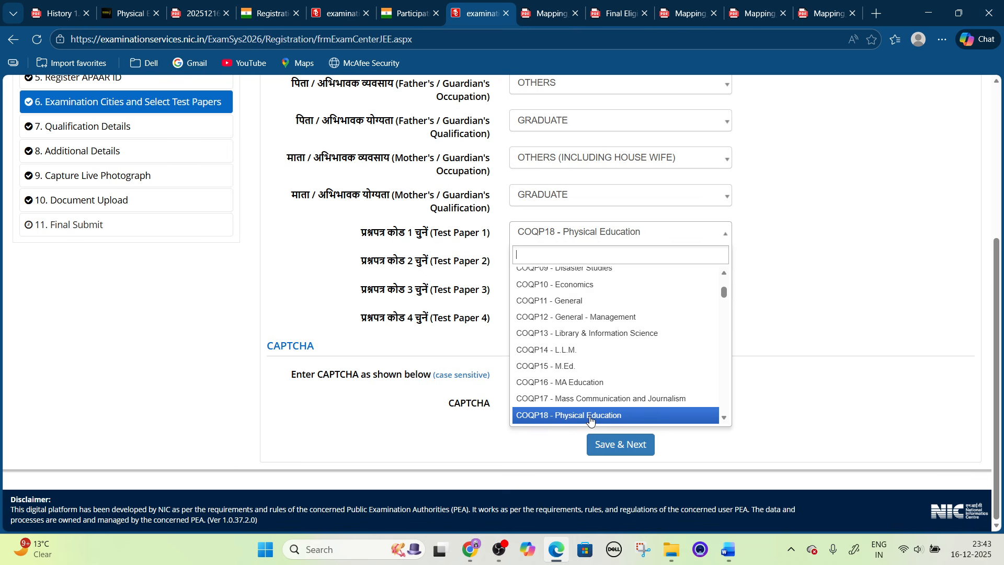
{"action": "left_click", "coordinate": [570, 419]}
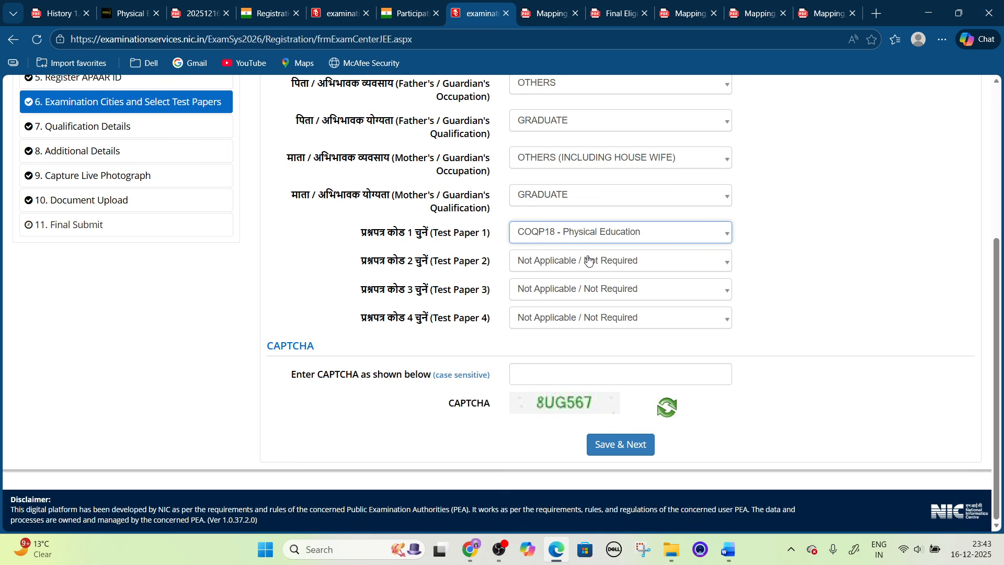
{"action": "left_click", "coordinate": [594, 238]}
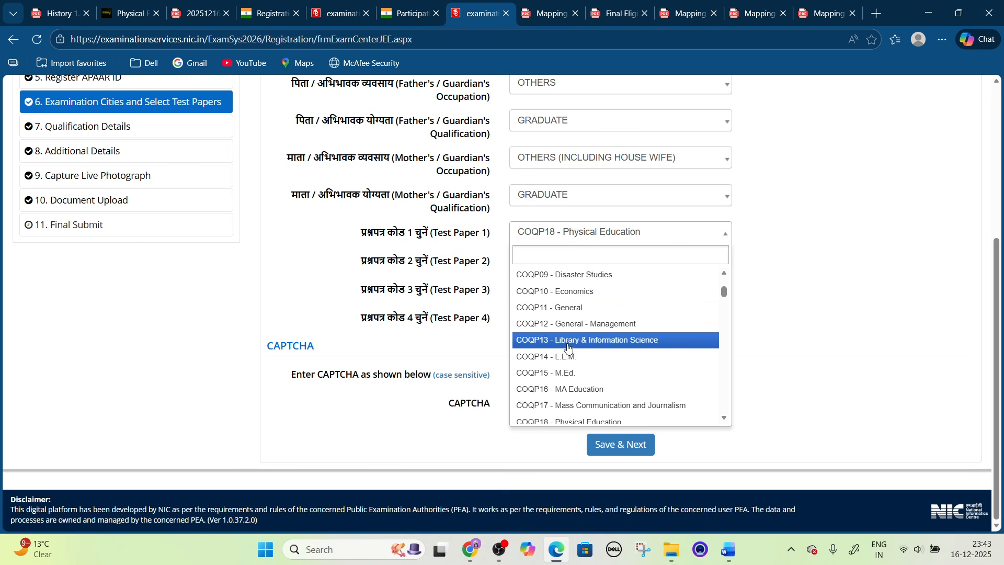
{"action": "left_click", "coordinate": [573, 419]}
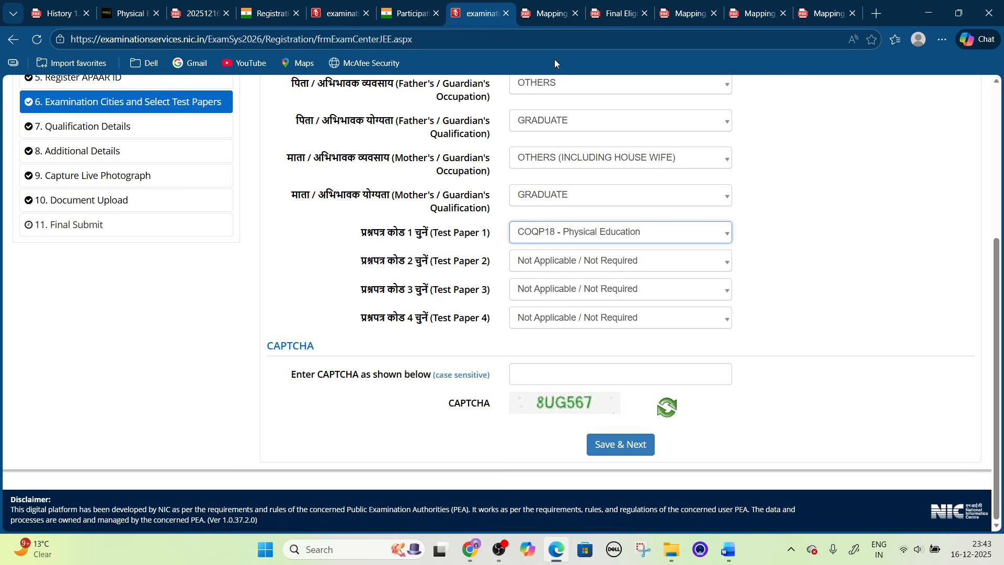
View the LNIPE Gwalior mapping document and open Banaras Hindu University's mapping from the central universities list.
{"action": "left_click", "coordinate": [561, 12]}
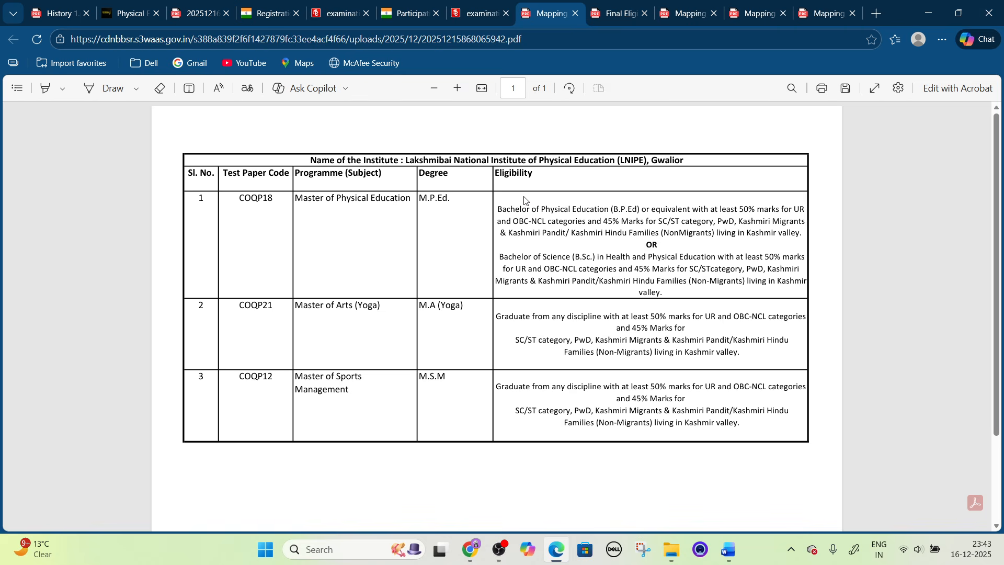
{"action": "left_click", "coordinate": [408, 6]}
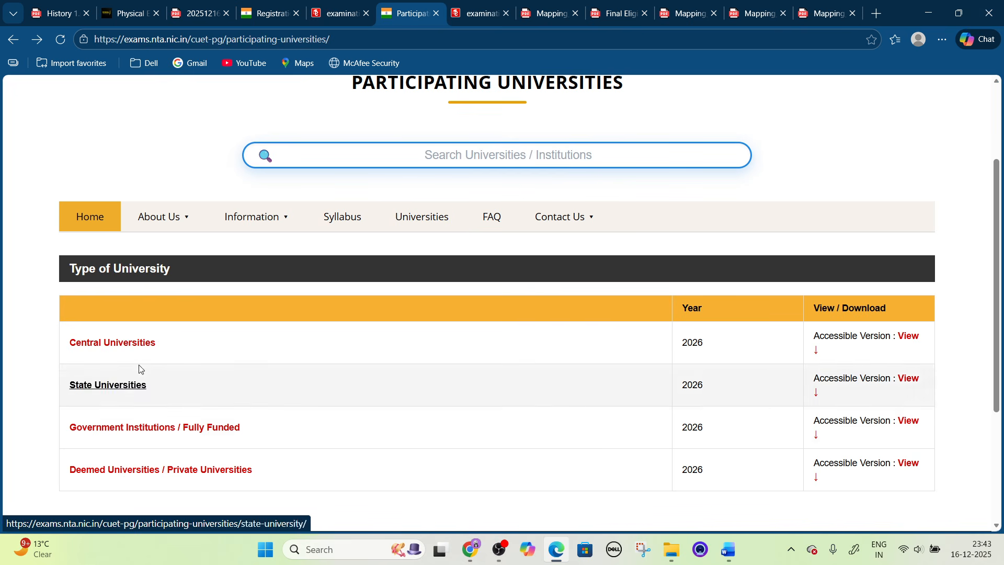
{"action": "scroll", "coordinate": [117, 288], "scroll_direction": "down", "scroll_amount": 3}
{"action": "scroll", "coordinate": [117, 288], "scroll_direction": "up", "scroll_amount": 2}
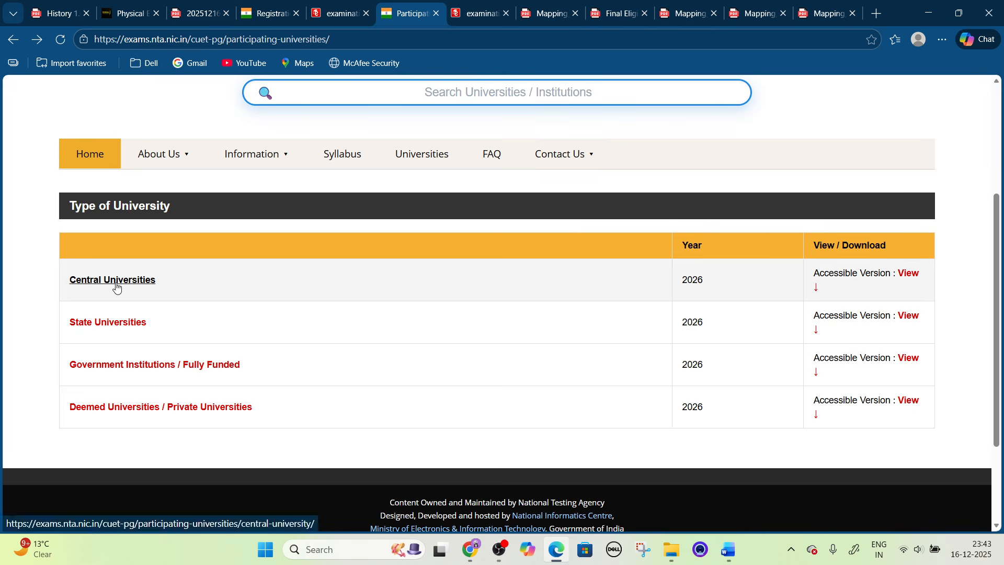
{"action": "left_click", "coordinate": [116, 287]}
{"action": "scroll", "coordinate": [128, 281], "scroll_direction": "down", "scroll_amount": 3}
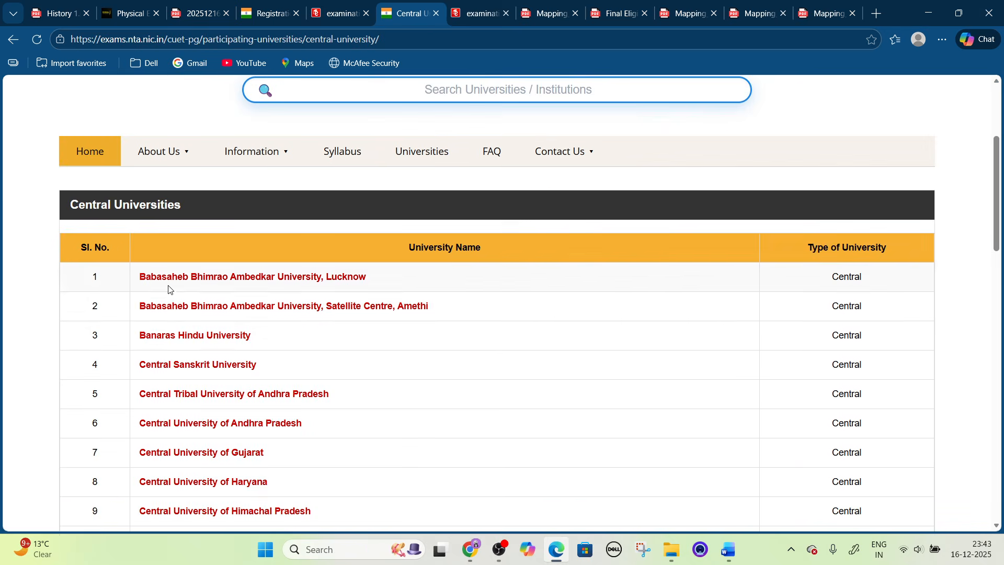
{"action": "left_click", "coordinate": [177, 338]}
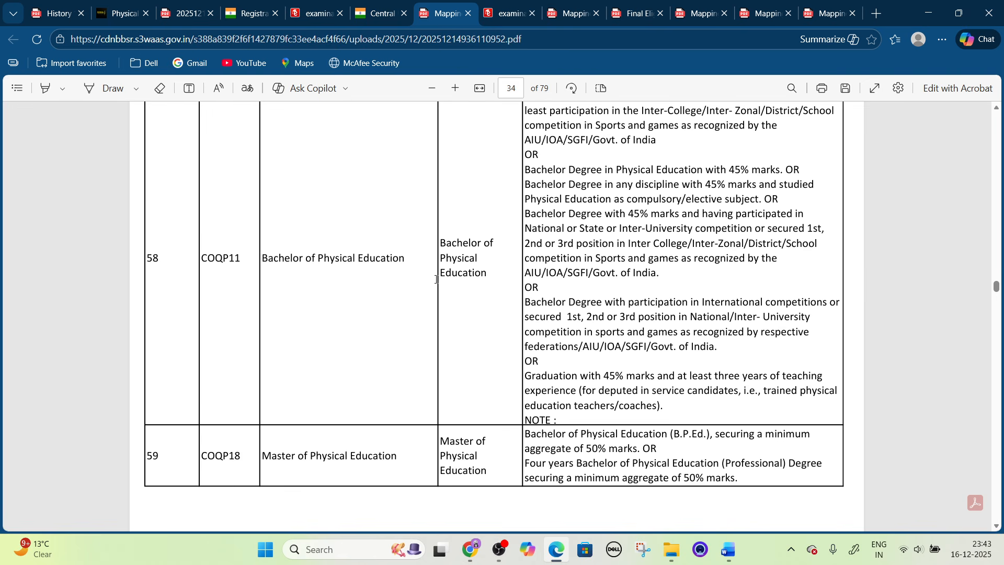
Highlight the Bachelor of Physical Education code COQP11 in the Banaras Hindu University mapping and find it among the Test Paper 1 choices.
{"action": "scroll", "coordinate": [399, 295], "scroll_direction": "up", "scroll_amount": 2}
{"action": "scroll", "coordinate": [399, 295], "scroll_direction": "down", "scroll_amount": 2}
{"action": "left_click_drag", "start_coordinate": [270, 261], "coordinate": [406, 259]}
{"action": "left_click", "coordinate": [252, 270]}
{"action": "left_click_drag", "start_coordinate": [204, 259], "coordinate": [242, 259]}
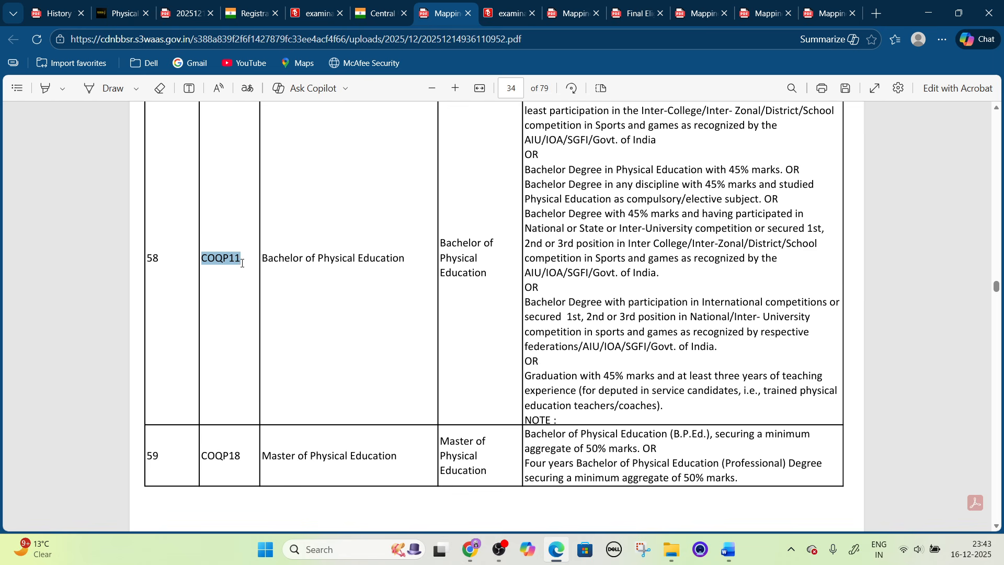
{"action": "left_click", "coordinate": [514, 4]}
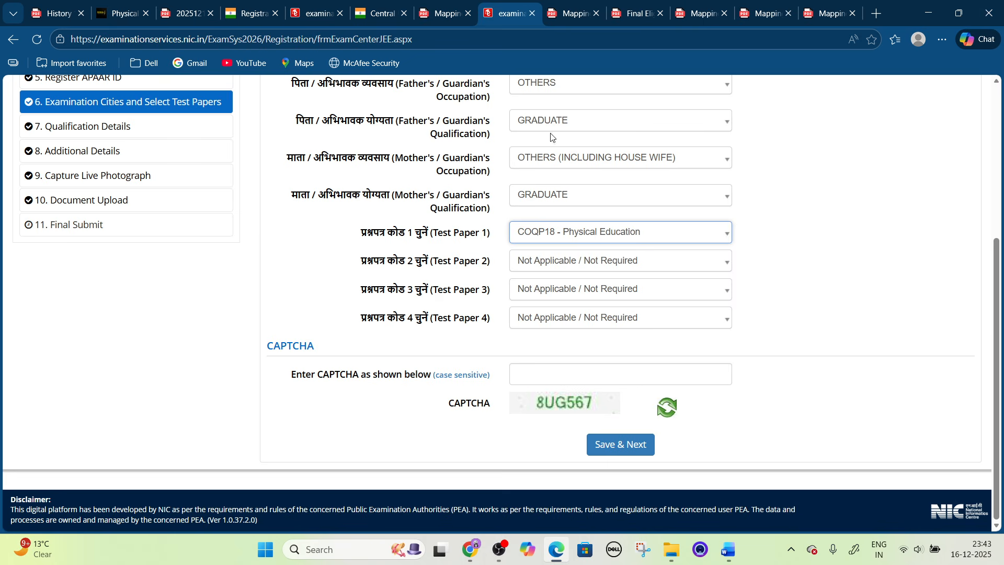
{"action": "left_click", "coordinate": [569, 232]}
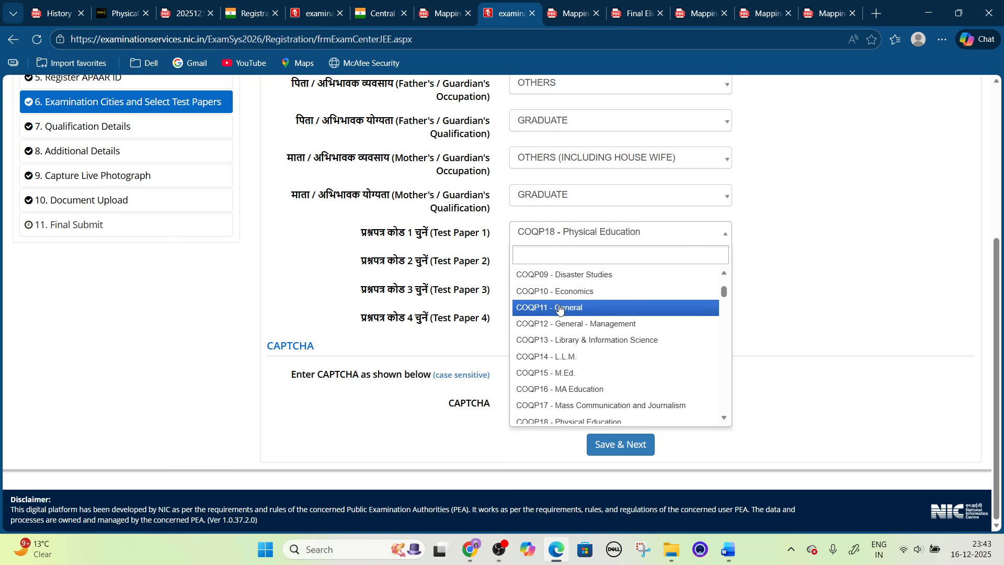
Glance at the LNIPE mapping and highlight the Master of Physical Education code COQP18 in the Banaras Hindu University mapping.
{"action": "left_click", "coordinate": [564, 16]}
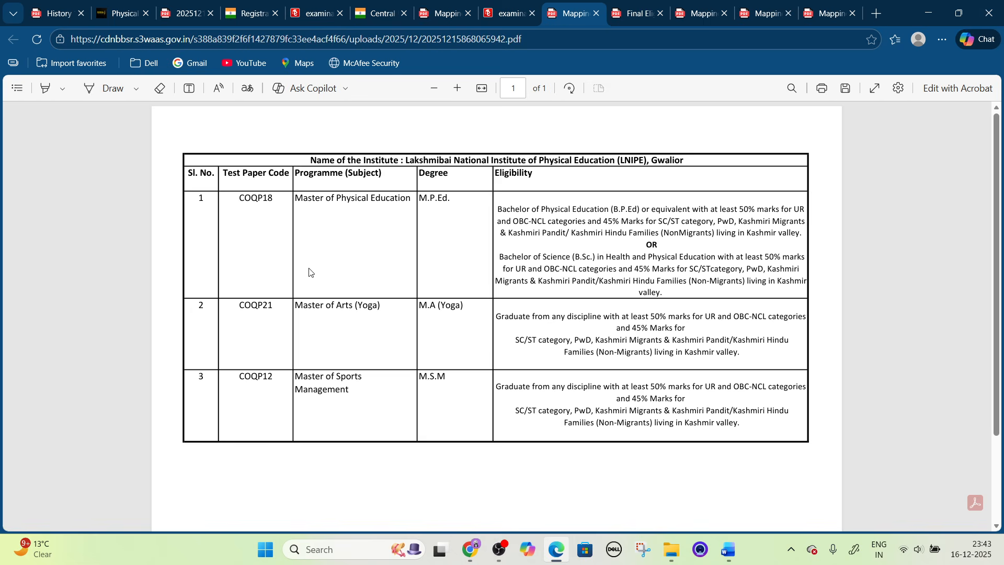
{"action": "left_click", "coordinate": [442, 19]}
{"action": "scroll", "coordinate": [254, 406], "scroll_direction": "down", "scroll_amount": 2}
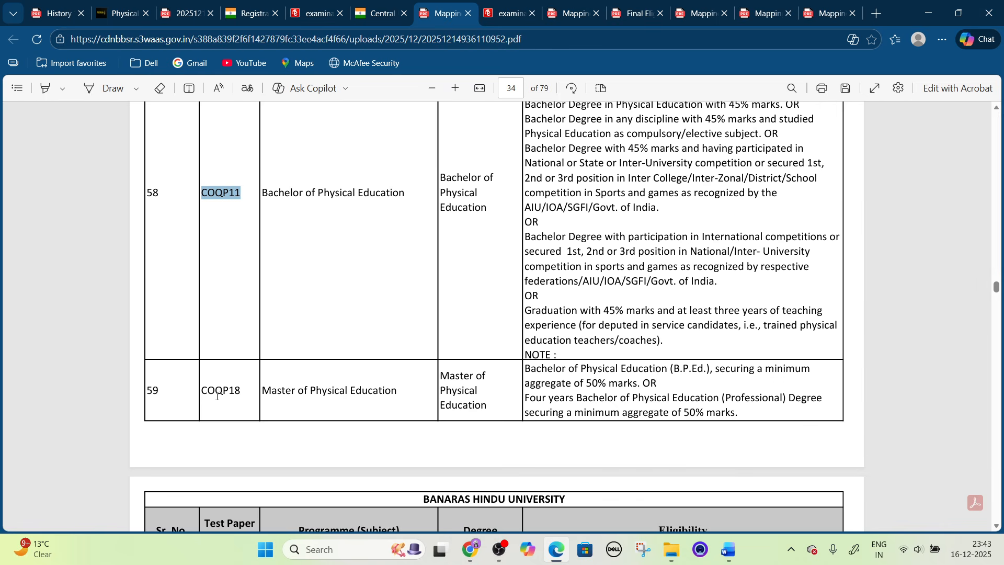
{"action": "left_click_drag", "start_coordinate": [203, 394], "coordinate": [245, 395]}
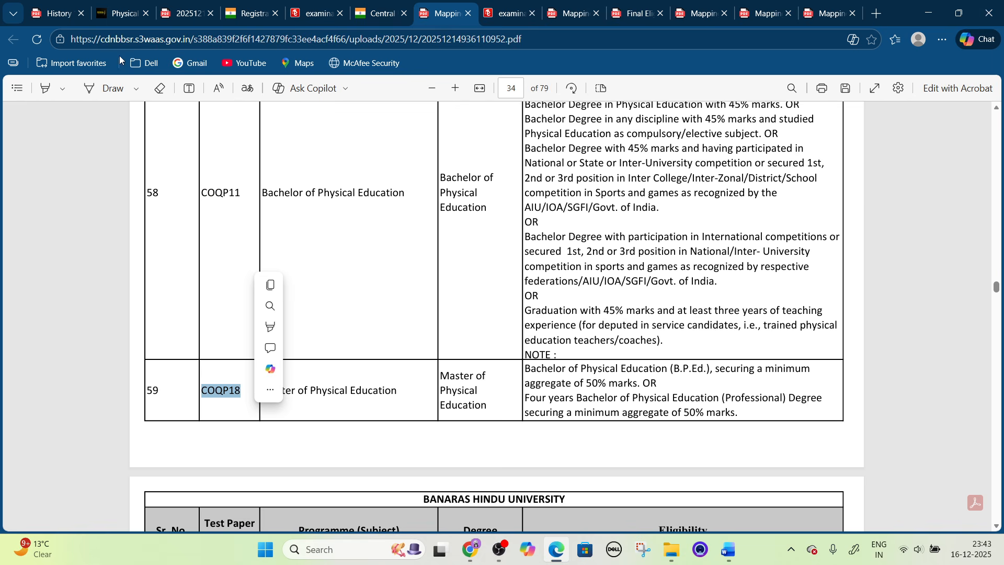
View the physicaleducationindia.in home page and return to the LNIPE mapping document.
{"action": "left_click", "coordinate": [120, 14]}
{"action": "scroll", "coordinate": [510, 317], "scroll_direction": "up", "scroll_amount": 6}
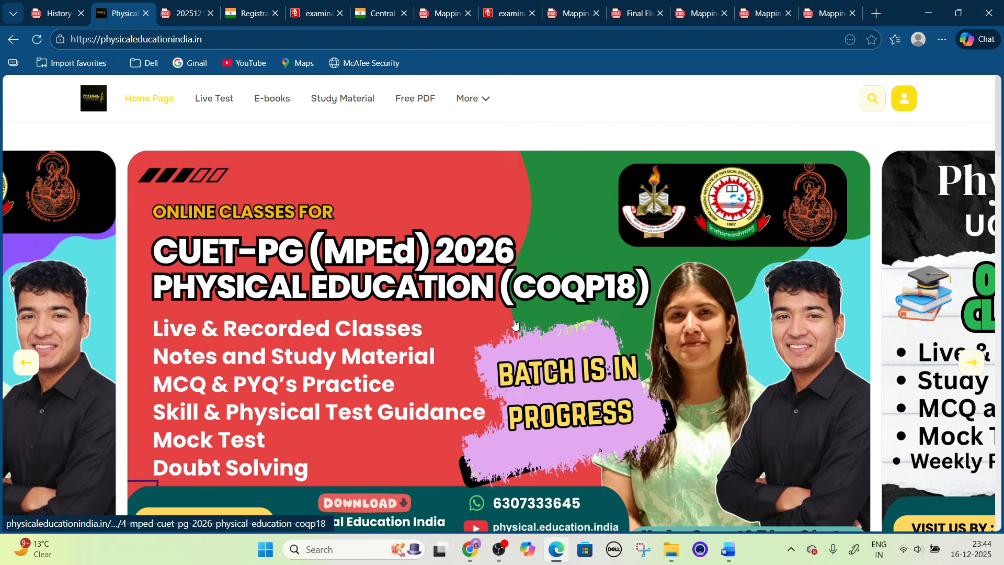
{"action": "left_click", "coordinate": [558, 5]}
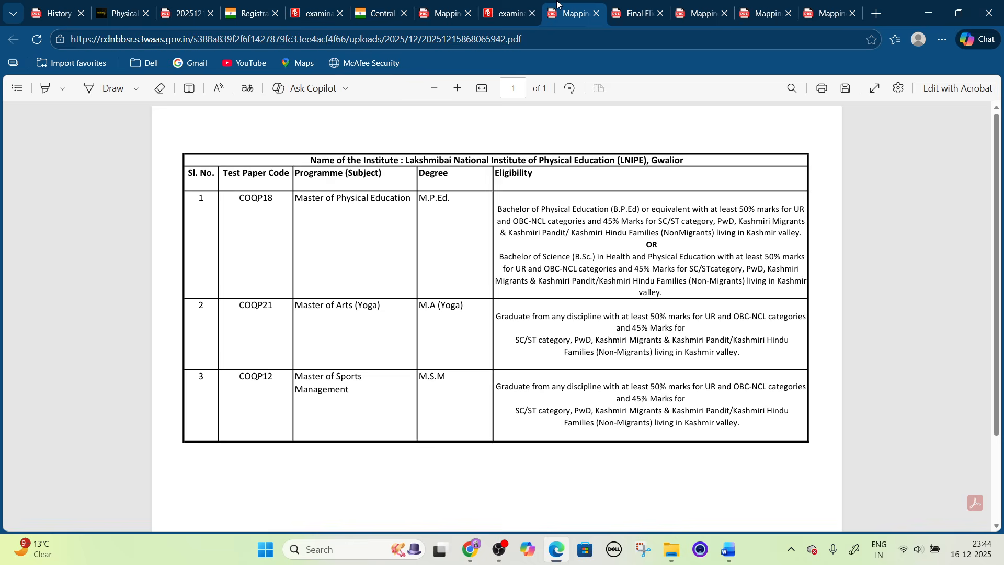
Examine the M.P.Ed. and B.P.Ed. test paper codes and eligibility in the enlarged University of Delhi document.
{"action": "left_click", "coordinate": [637, 11]}
{"action": "scroll", "coordinate": [525, 169], "scroll_direction": "down", "scroll_amount": 2}
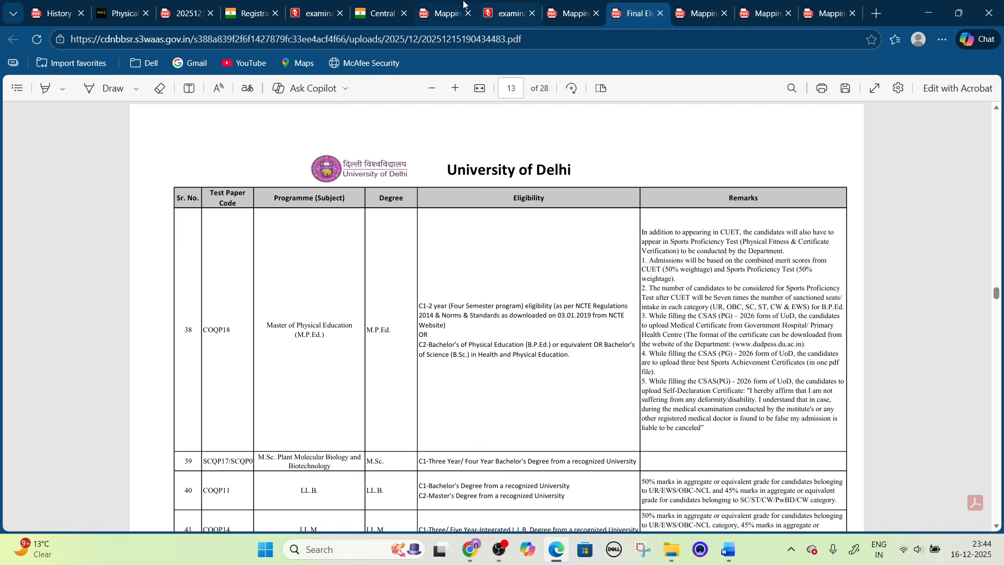
{"action": "scroll", "coordinate": [524, 169], "scroll_direction": "down", "scroll_amount": 2}
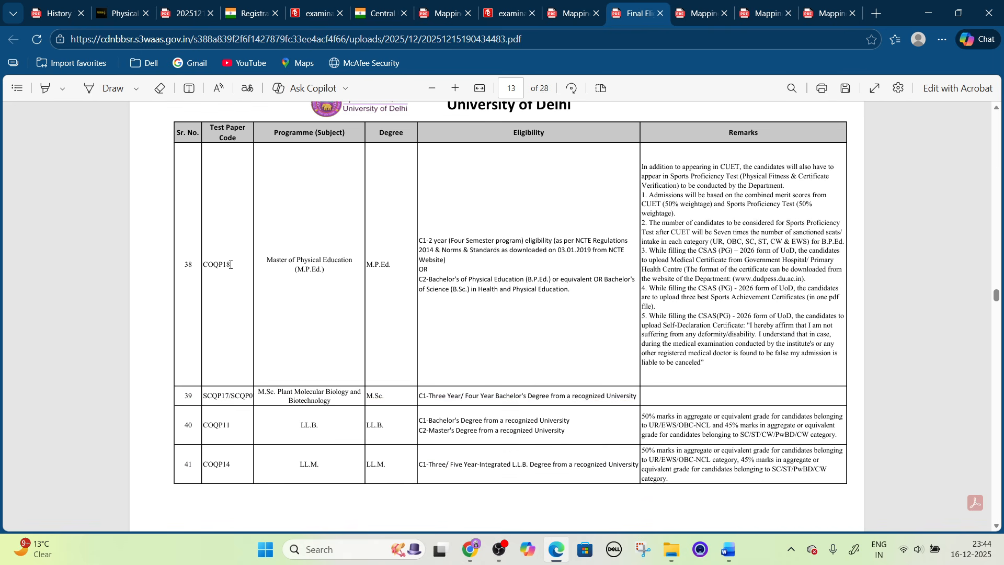
{"action": "left_click", "coordinate": [456, 88]}
{"action": "scroll", "coordinate": [366, 198], "scroll_direction": "down", "scroll_amount": 2}
{"action": "left_click_drag", "start_coordinate": [127, 242], "coordinate": [169, 241]}
{"action": "scroll", "coordinate": [278, 269], "scroll_direction": "up", "scroll_amount": 10}
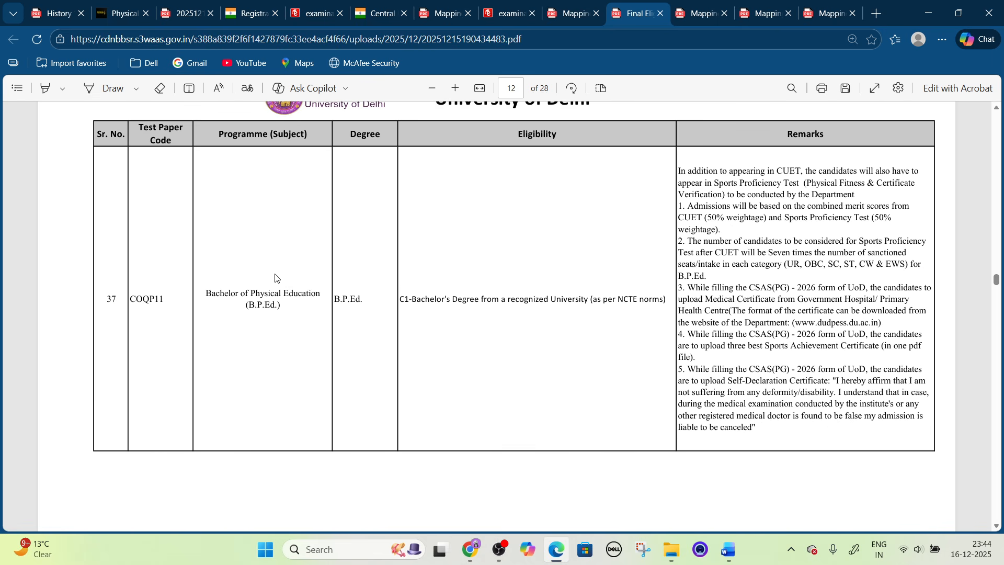
Highlight the M.P.Ed. test paper code in the Guru Ghasidas Vishwavidyalaya mapping and view the other open Banaras Hindu University mapping.
{"action": "left_click", "coordinate": [701, 13]}
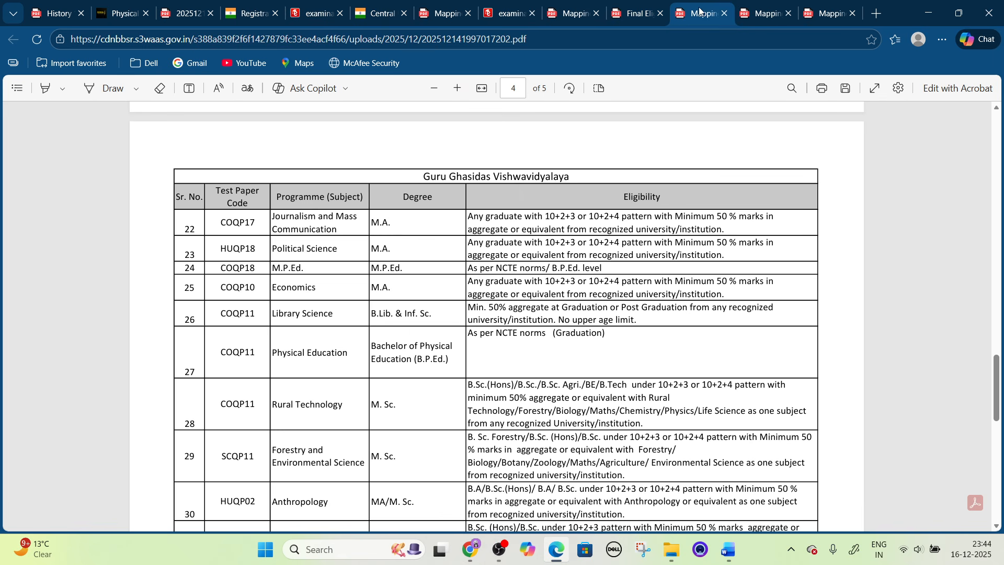
{"action": "scroll", "coordinate": [429, 235], "scroll_direction": "down", "scroll_amount": 1}
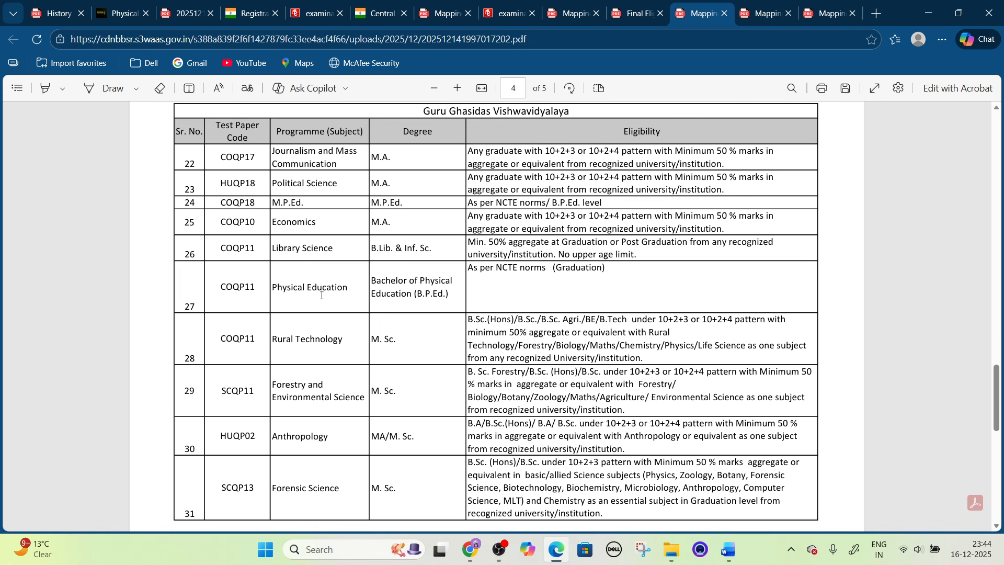
{"action": "left_click_drag", "start_coordinate": [221, 204], "coordinate": [254, 204]}
{"action": "left_click", "coordinate": [767, 9]}
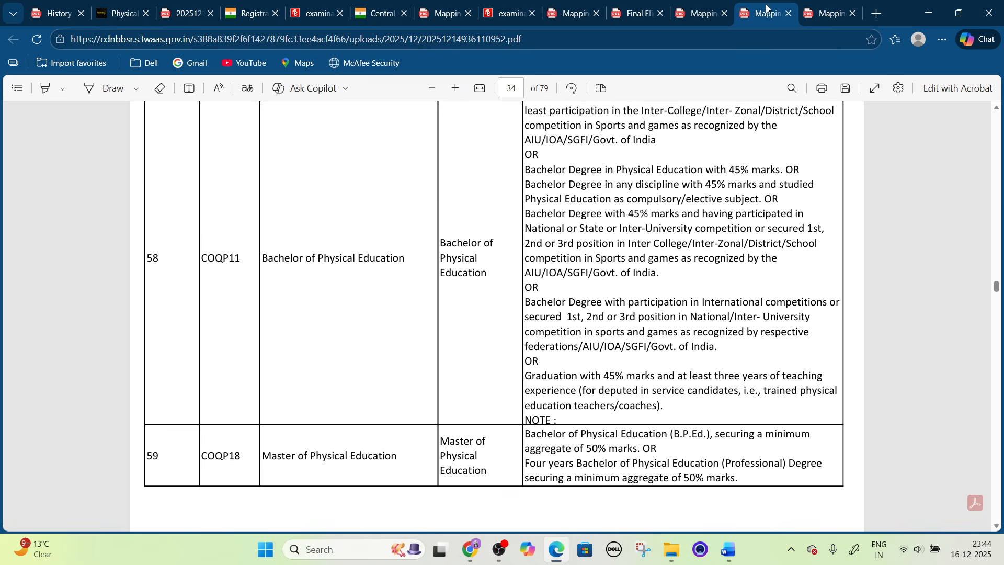
{"action": "scroll", "coordinate": [444, 234], "scroll_direction": "up", "scroll_amount": 3}
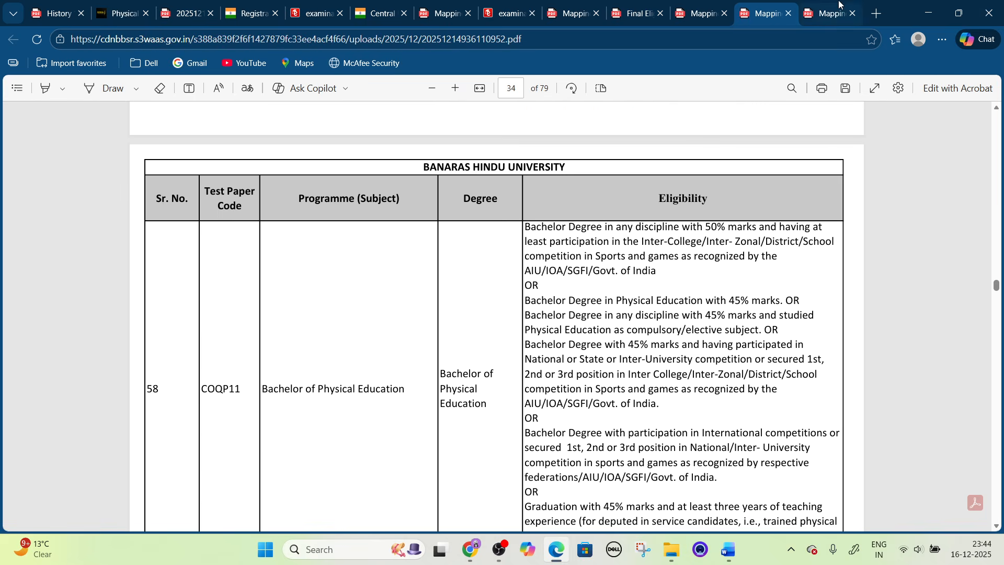
Highlight the COQP18 codes for M.P.Ed. and B.P.Ed. in the Gurukula Kangri mapping document.
{"action": "left_click", "coordinate": [840, 4]}
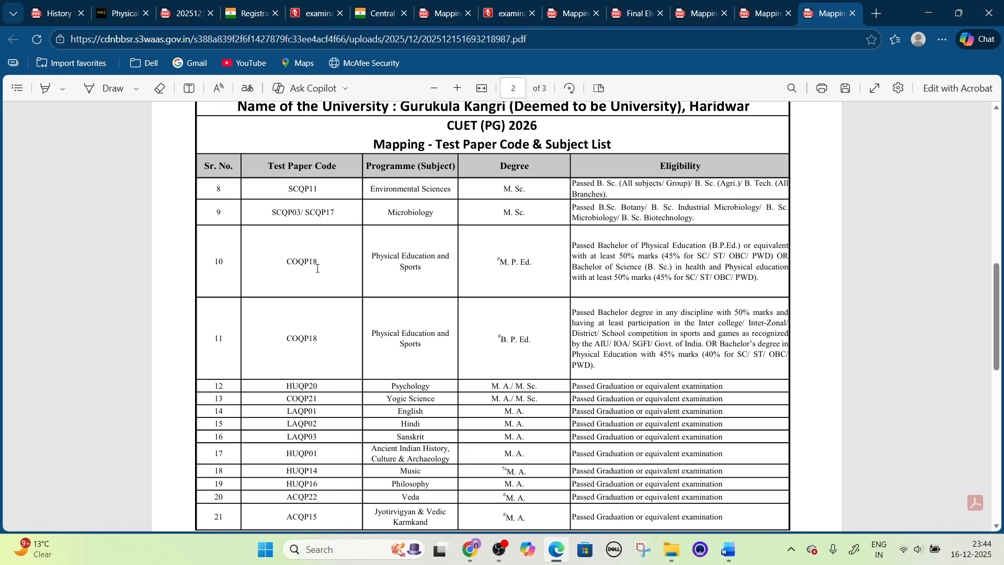
{"action": "left_click_drag", "start_coordinate": [286, 264], "coordinate": [321, 266]}
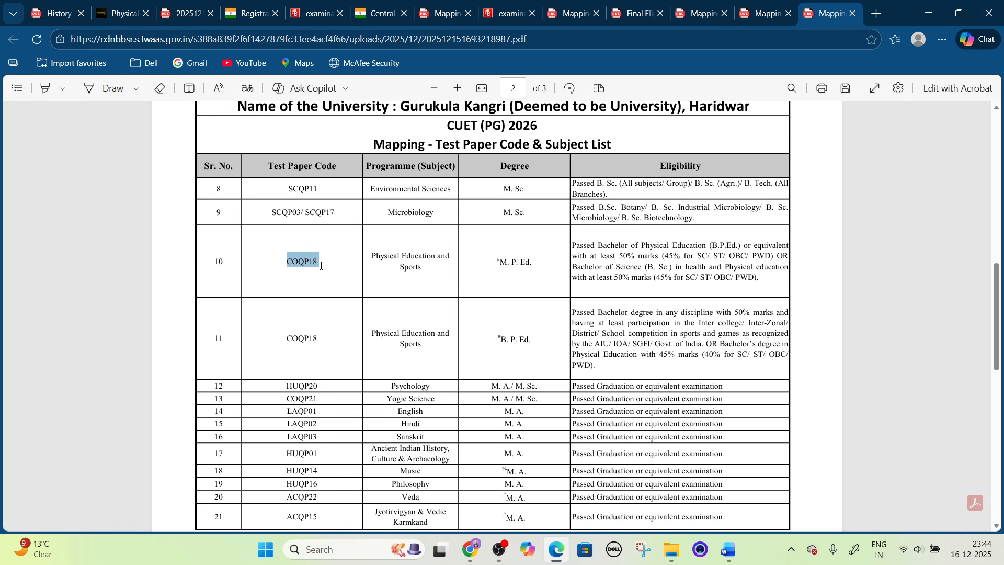
{"action": "left_click", "coordinate": [346, 345]}
{"action": "left_click_drag", "start_coordinate": [287, 338], "coordinate": [320, 340]}
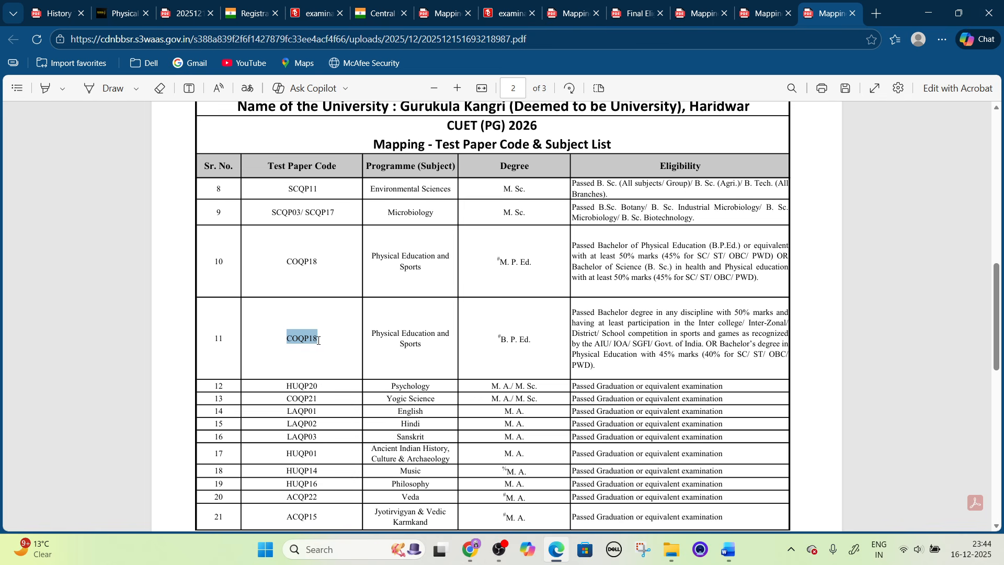
Return to the participating central universities list and look through it.
{"action": "left_click", "coordinate": [398, 374]}
{"action": "left_click", "coordinate": [371, 8]}
{"action": "scroll", "coordinate": [221, 342], "scroll_direction": "down", "scroll_amount": 8}
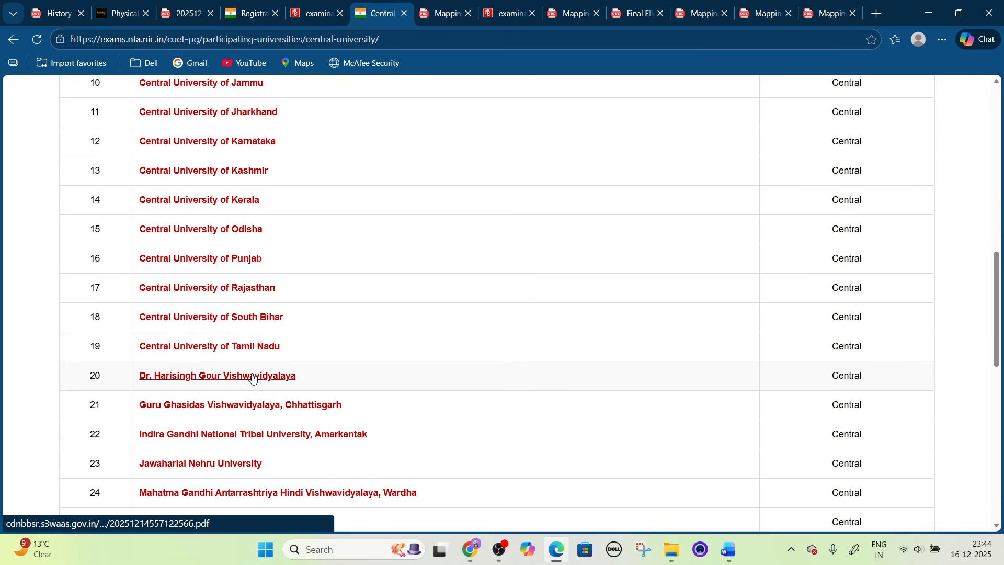
{"action": "scroll", "coordinate": [314, 351], "scroll_direction": "up", "scroll_amount": 5}
View the Test Paper 1 choice in the application form and look through the central universities list again.
{"action": "left_click", "coordinate": [497, 10]}
{"action": "left_click", "coordinate": [544, 233]}
{"action": "left_click", "coordinate": [544, 232]}
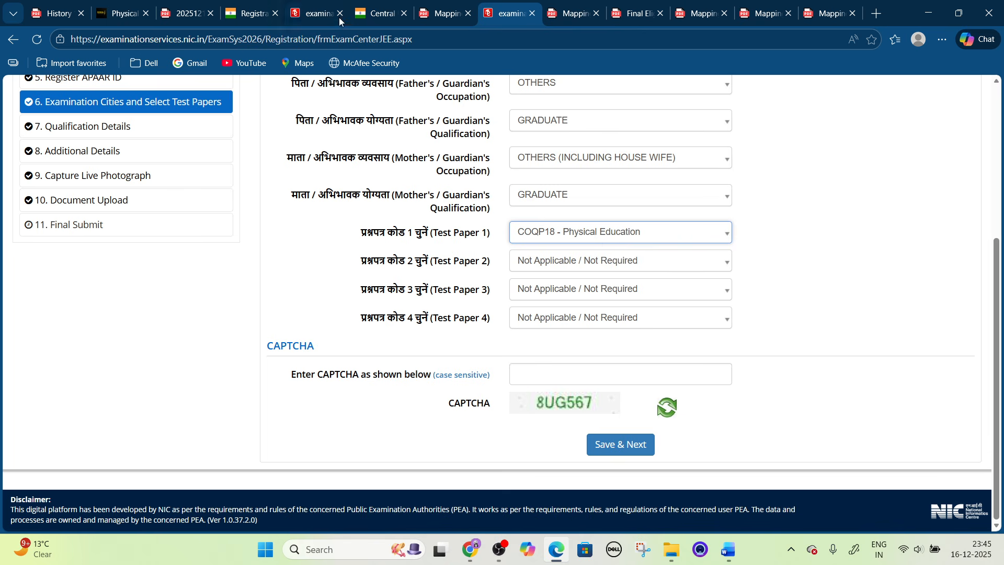
{"action": "left_click", "coordinate": [374, 14]}
{"action": "scroll", "coordinate": [208, 306], "scroll_direction": "down", "scroll_amount": 3}
{"action": "scroll", "coordinate": [208, 306], "scroll_direction": "down", "scroll_amount": 2}
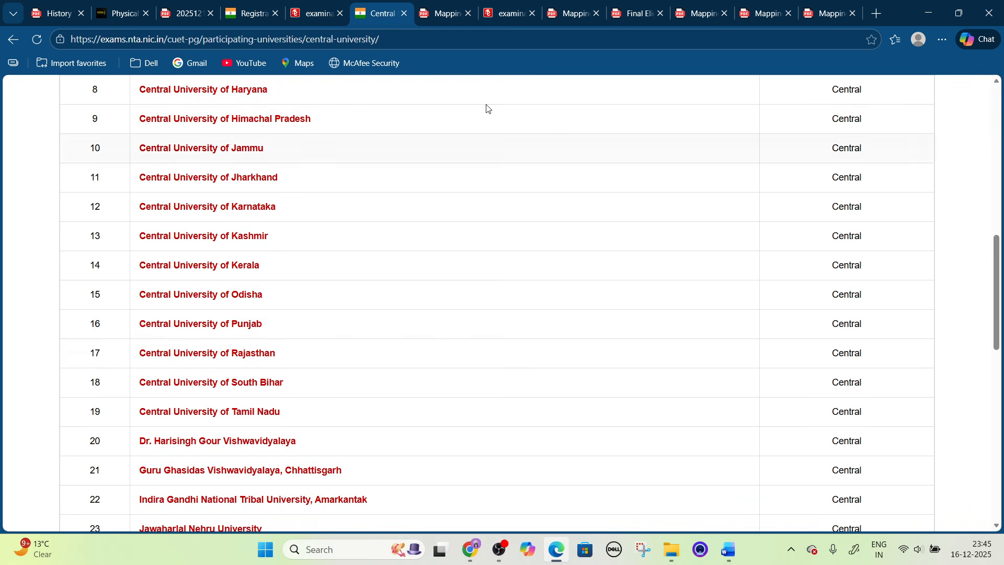
Set Test Paper 1 to COQP11 - General and Test Paper 2 to Not Applicable / Not Required in the application form.
{"action": "left_click", "coordinate": [501, 10]}
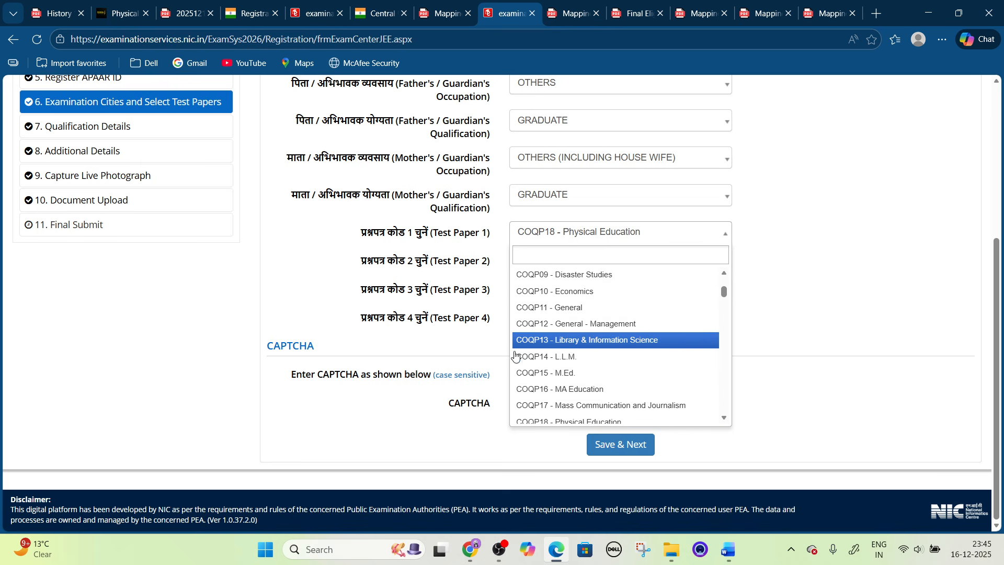
{"action": "left_click", "coordinate": [549, 307]}
{"action": "left_click", "coordinate": [584, 264]}
{"action": "left_click", "coordinate": [555, 318]}
Set Test Paper 1 back to COQP18 - Physical Education.
{"action": "left_click", "coordinate": [565, 239]}
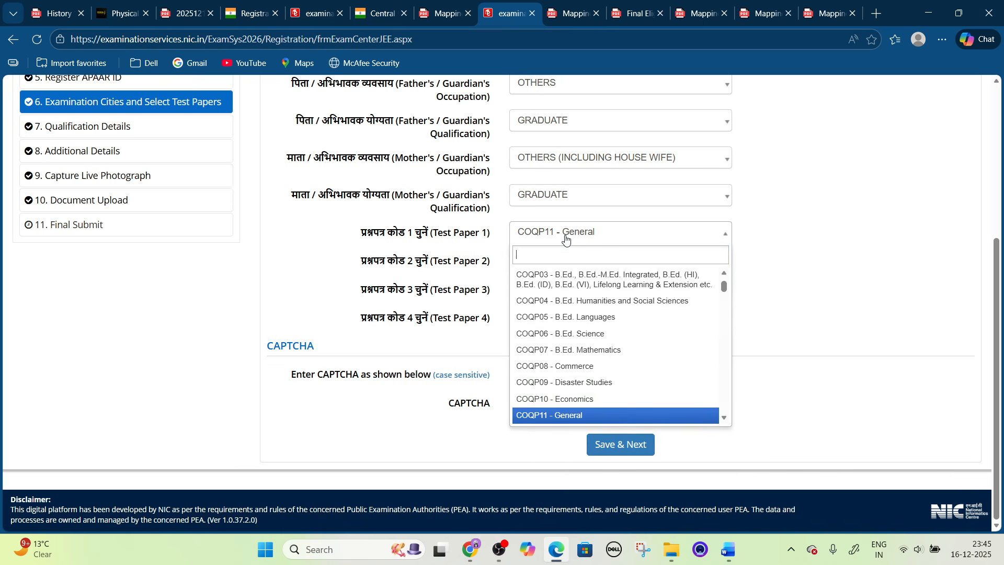
{"action": "scroll", "coordinate": [561, 379], "scroll_direction": "down", "scroll_amount": 3}
{"action": "left_click", "coordinate": [559, 374]}
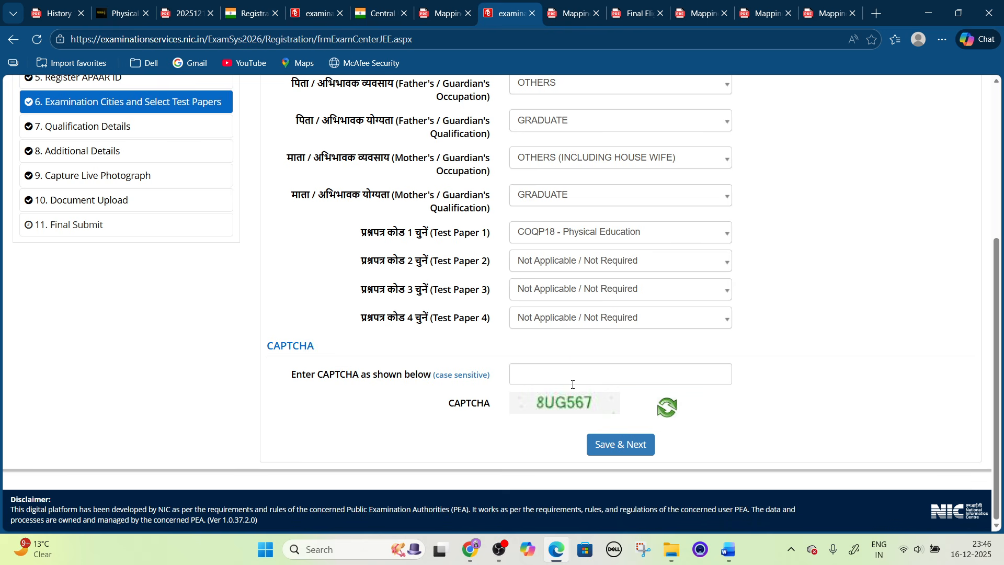
Set Test Paper 2 to COQP11 - General.
{"action": "left_click", "coordinate": [585, 269]}
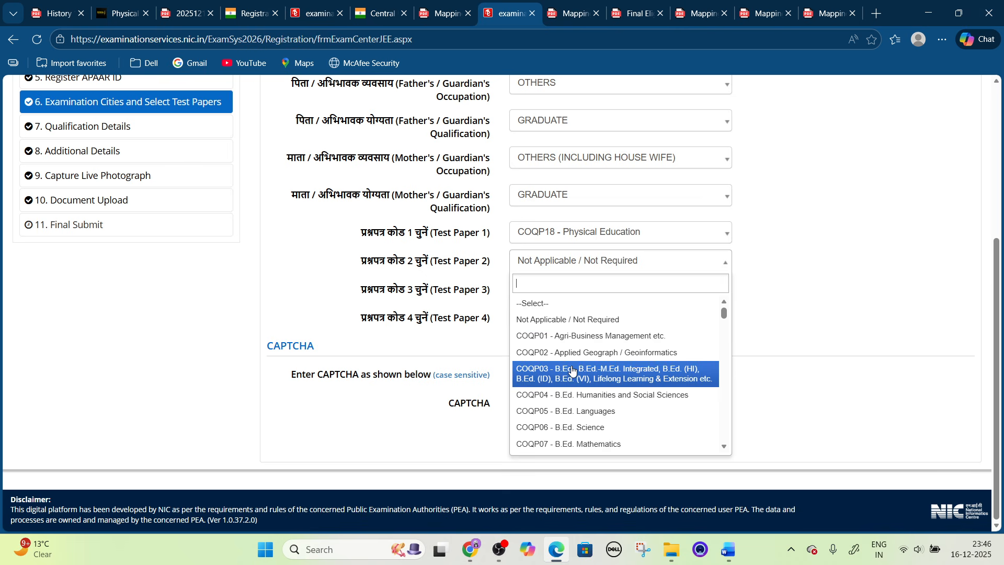
{"action": "scroll", "coordinate": [572, 370], "scroll_direction": "down", "scroll_amount": 1}
{"action": "scroll", "coordinate": [573, 370], "scroll_direction": "down", "scroll_amount": 1}
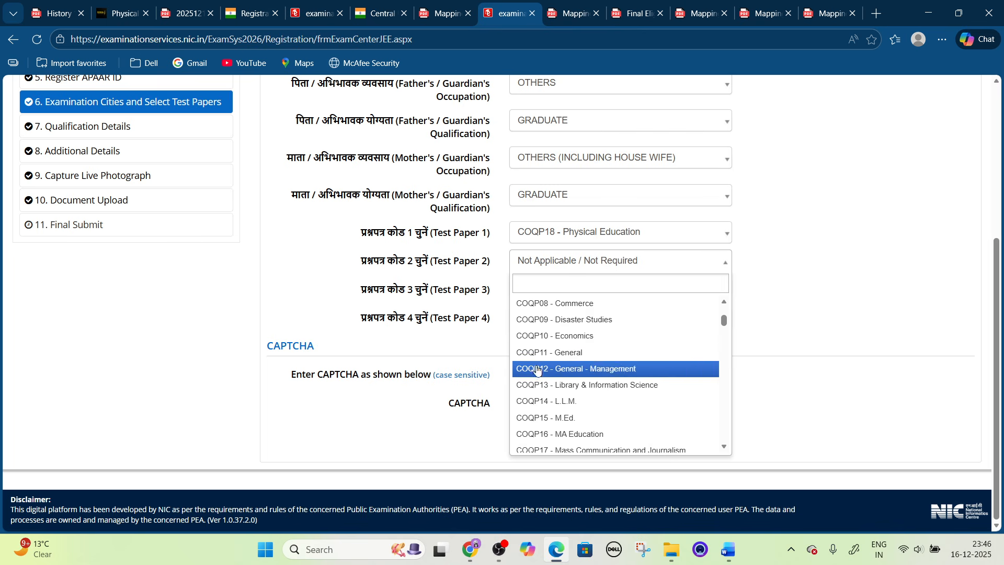
{"action": "left_click", "coordinate": [550, 352]}
Set Test Paper 2 back to Not Applicable / Not Required.
{"action": "left_click", "coordinate": [561, 267]}
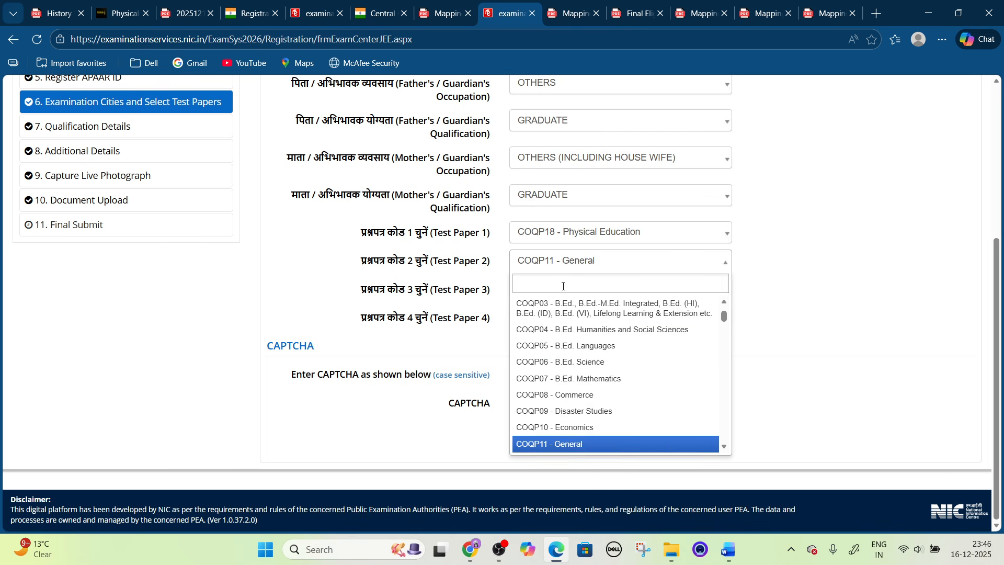
{"action": "scroll", "coordinate": [556, 356], "scroll_direction": "up", "scroll_amount": 1}
{"action": "left_click", "coordinate": [557, 318]}
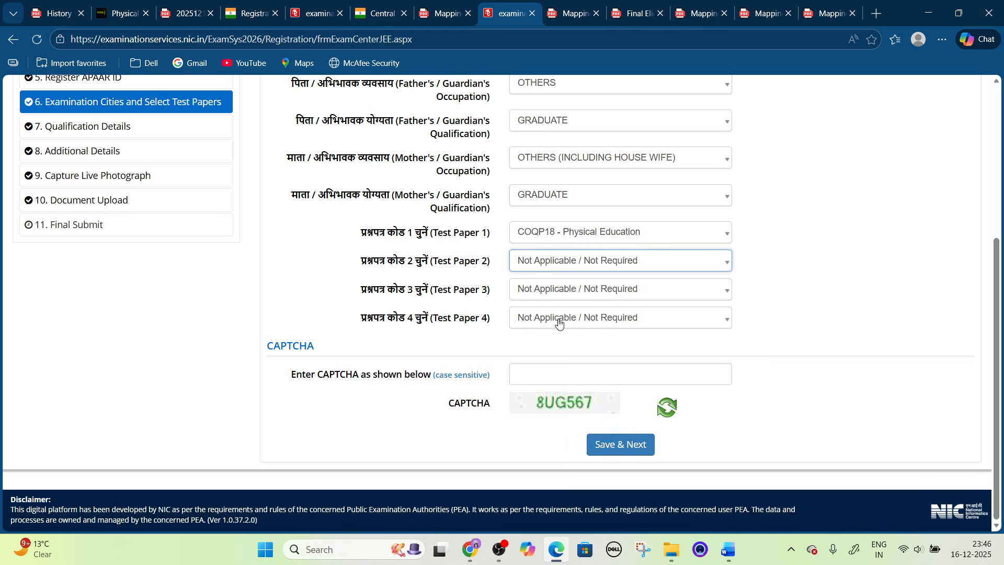
Open the Qualification Details section and examine the 10th, 12th and graduate qualification entries.
{"action": "scroll", "coordinate": [578, 341], "scroll_direction": "up", "scroll_amount": 5}
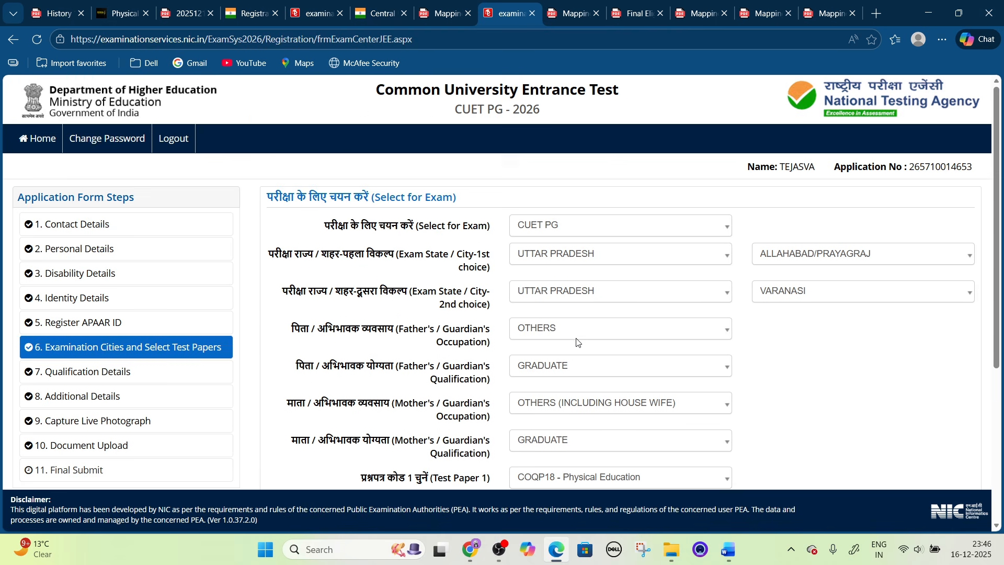
{"action": "left_click", "coordinate": [147, 369]}
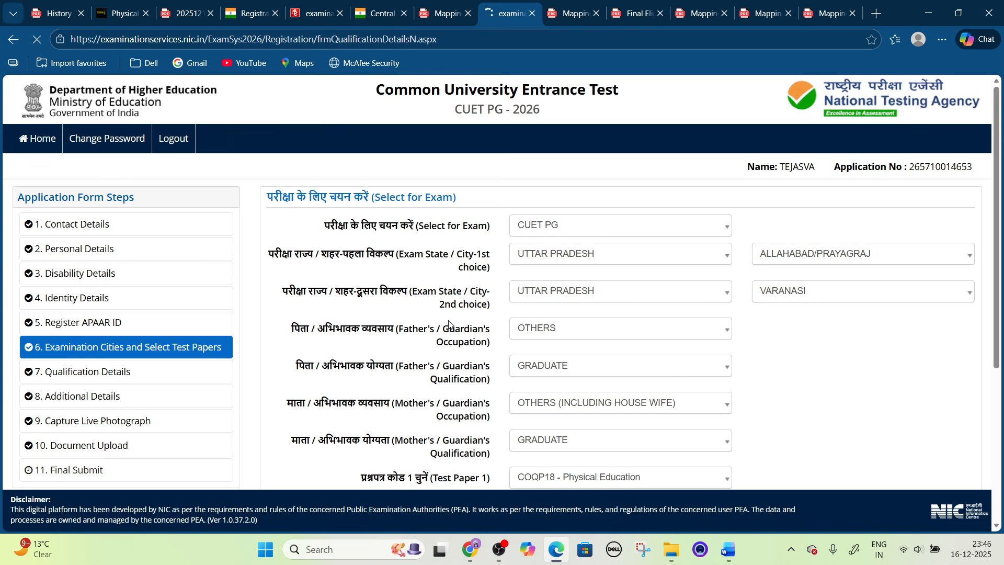
{"action": "scroll", "coordinate": [449, 322], "scroll_direction": "down", "scroll_amount": 3}
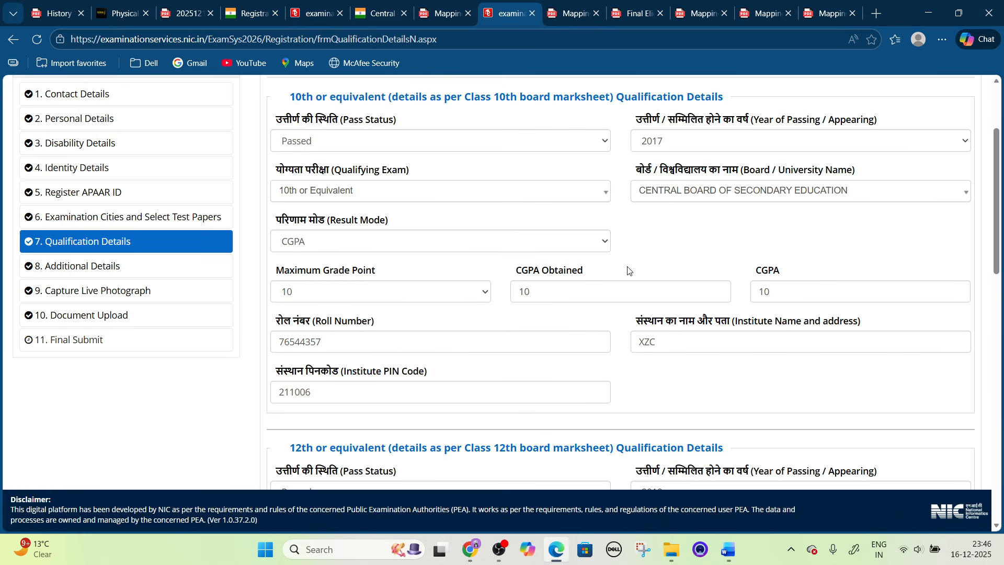
{"action": "scroll", "coordinate": [627, 270], "scroll_direction": "down", "scroll_amount": 3}
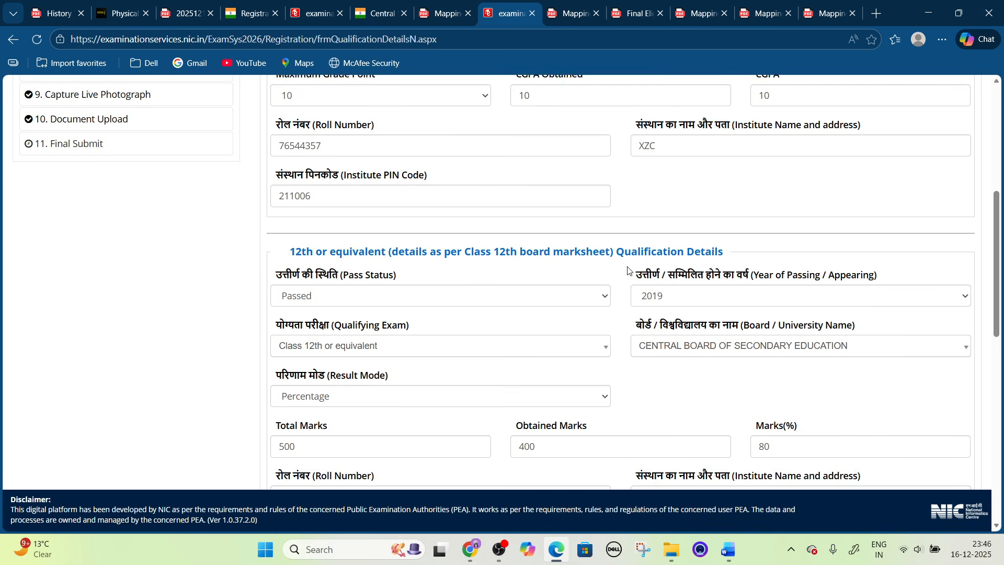
{"action": "scroll", "coordinate": [628, 270], "scroll_direction": "down", "scroll_amount": 5}
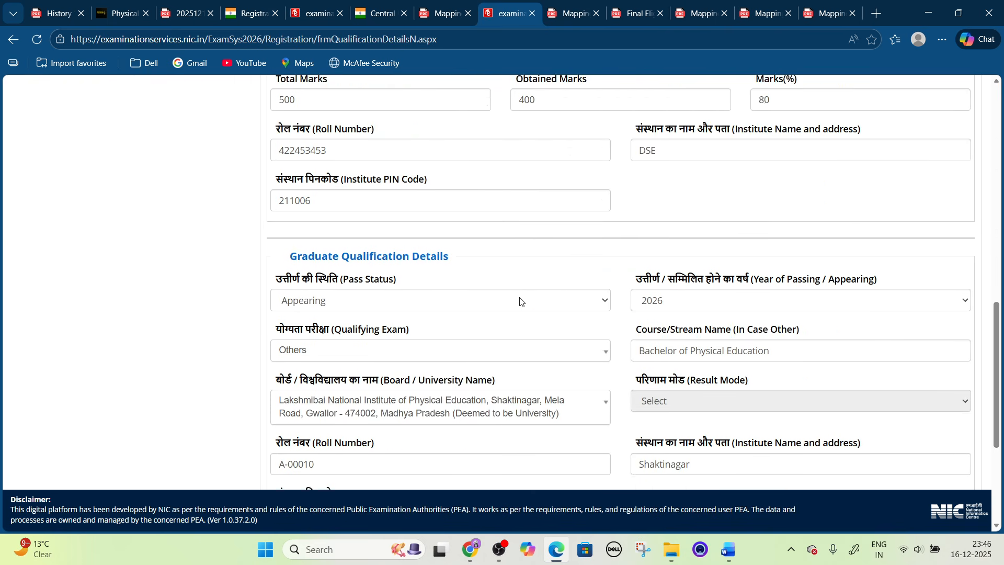
{"action": "scroll", "coordinate": [521, 302], "scroll_direction": "up", "scroll_amount": 10}
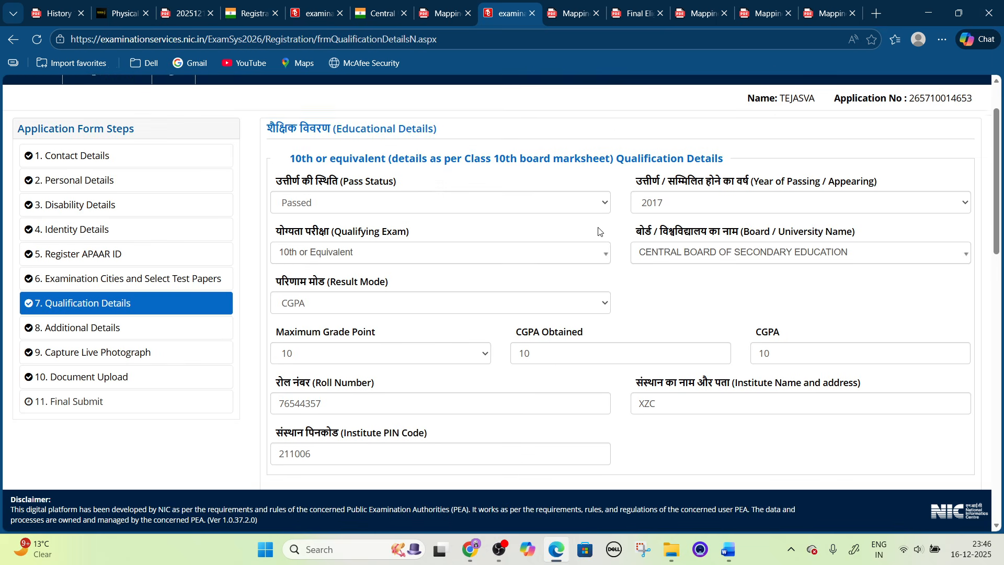
{"action": "scroll", "coordinate": [599, 232], "scroll_direction": "down", "scroll_amount": 5}
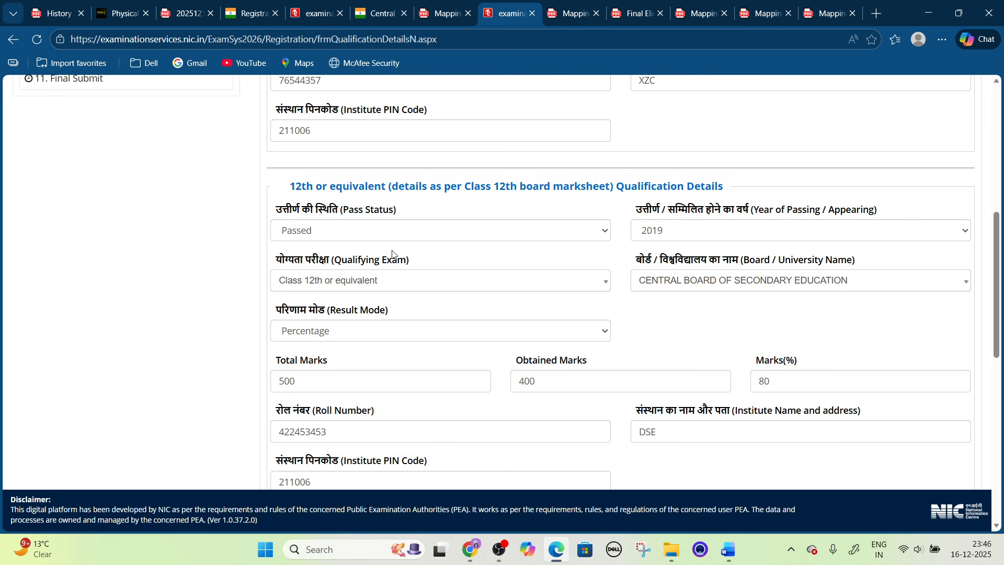
{"action": "scroll", "coordinate": [414, 268], "scroll_direction": "up", "scroll_amount": 1}
{"action": "scroll", "coordinate": [412, 272], "scroll_direction": "down", "scroll_amount": 3}
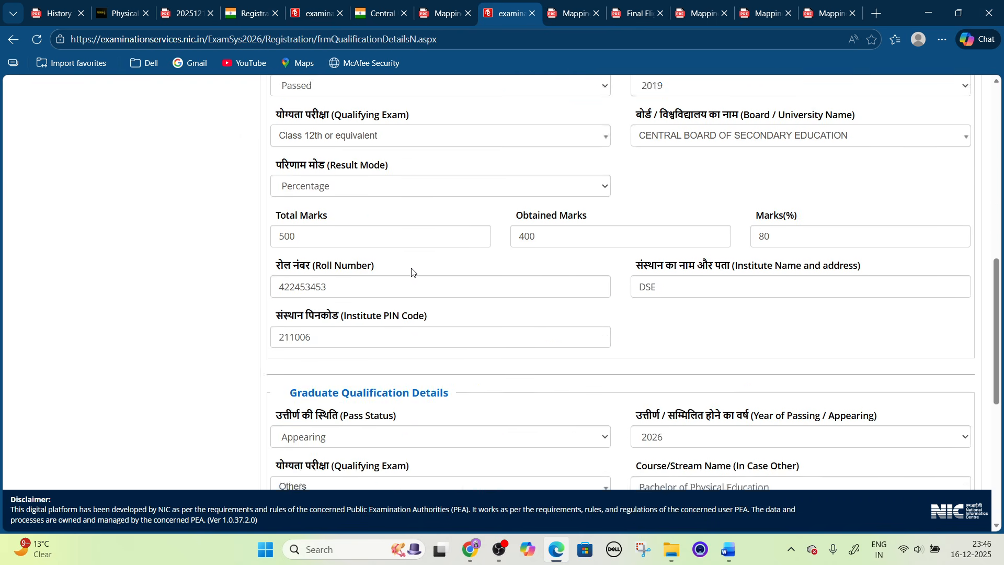
{"action": "scroll", "coordinate": [412, 272], "scroll_direction": "down", "scroll_amount": 3}
{"action": "scroll", "coordinate": [376, 235], "scroll_direction": "down", "scroll_amount": 1}
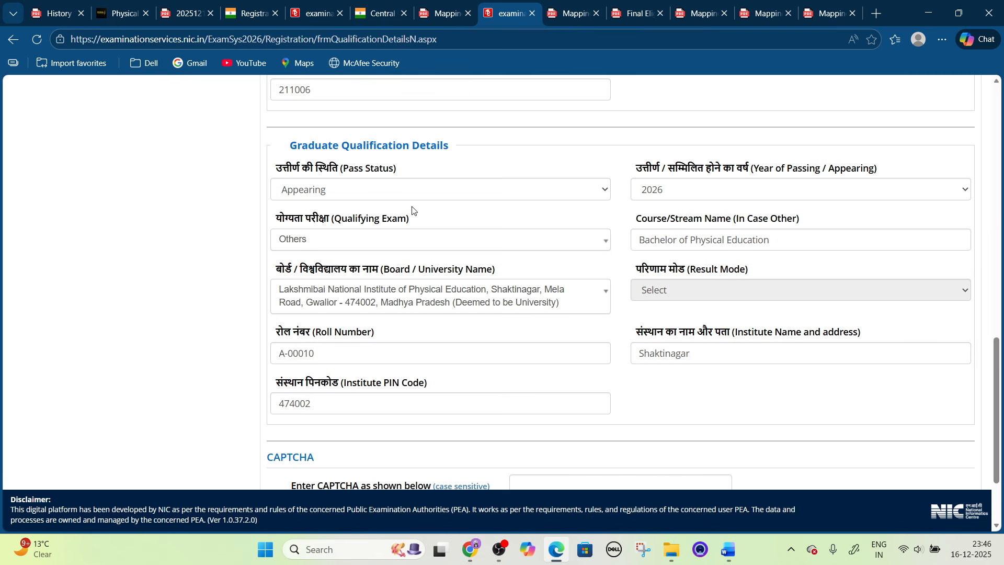
Check the graduate Pass Status and Year of Passing / Appearing options, reselecting Appearing as the pass status.
{"action": "left_click", "coordinate": [319, 194]}
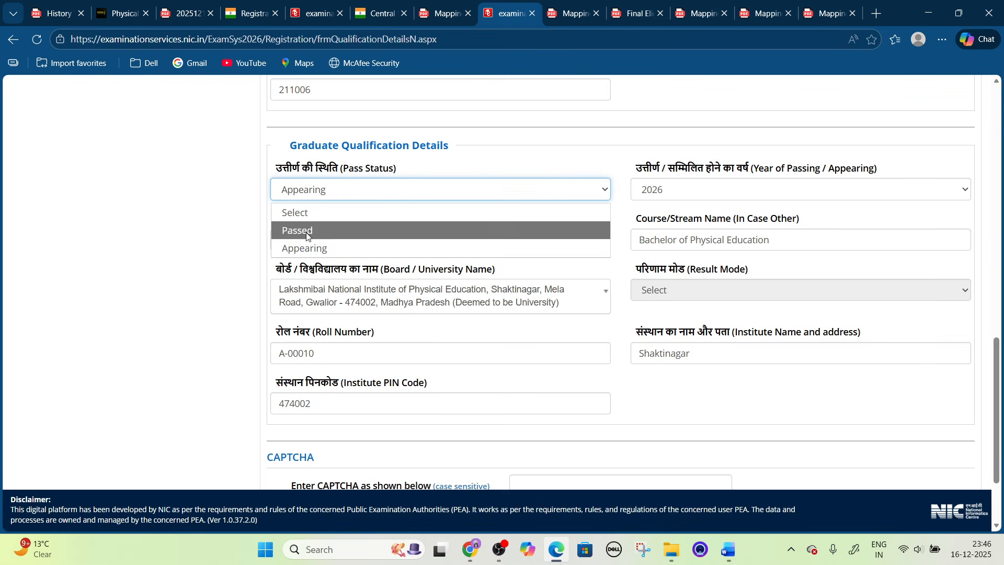
{"action": "left_click", "coordinate": [303, 249]}
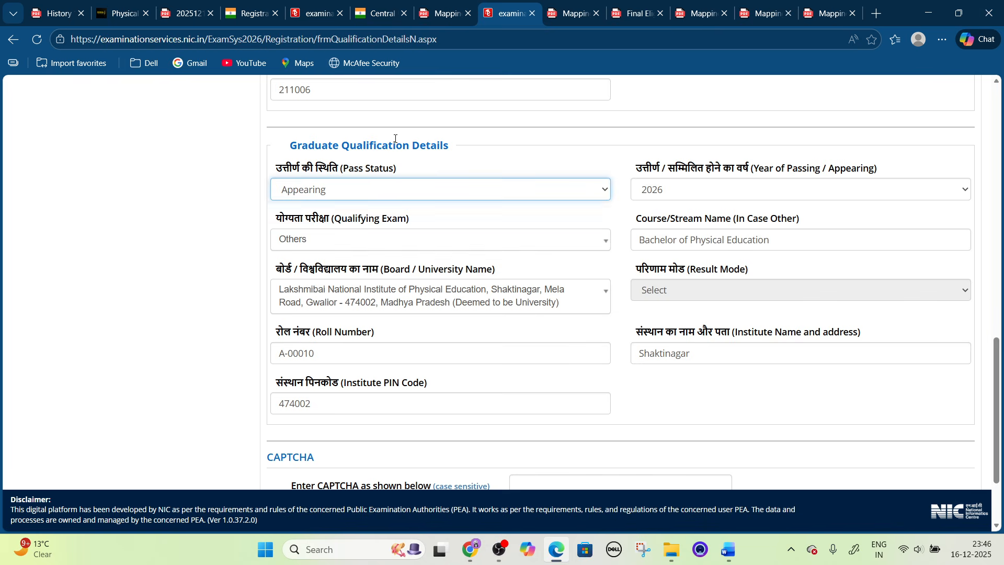
{"action": "left_click", "coordinate": [668, 197]}
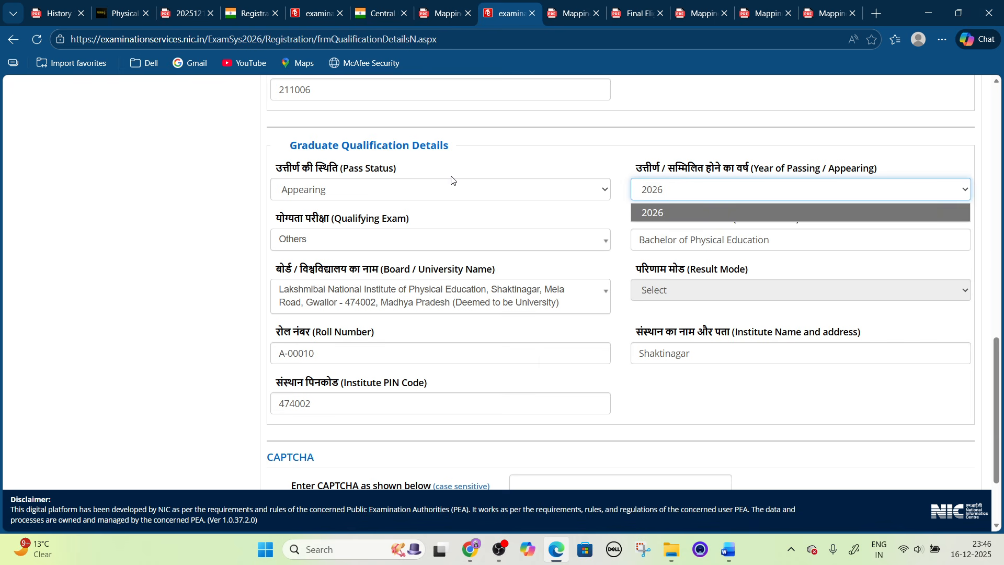
{"action": "left_click", "coordinate": [499, 174]}
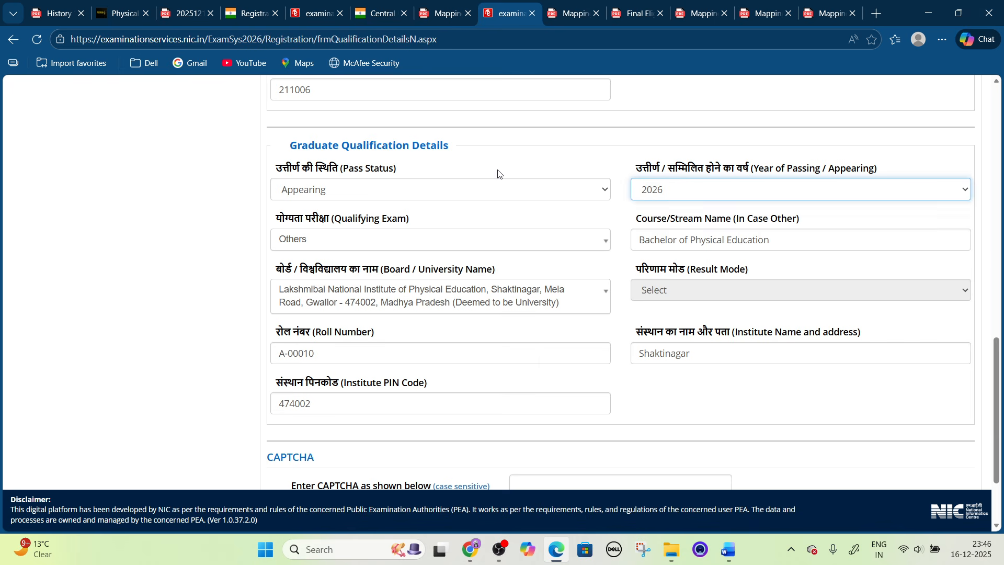
{"action": "left_click", "coordinate": [374, 195]}
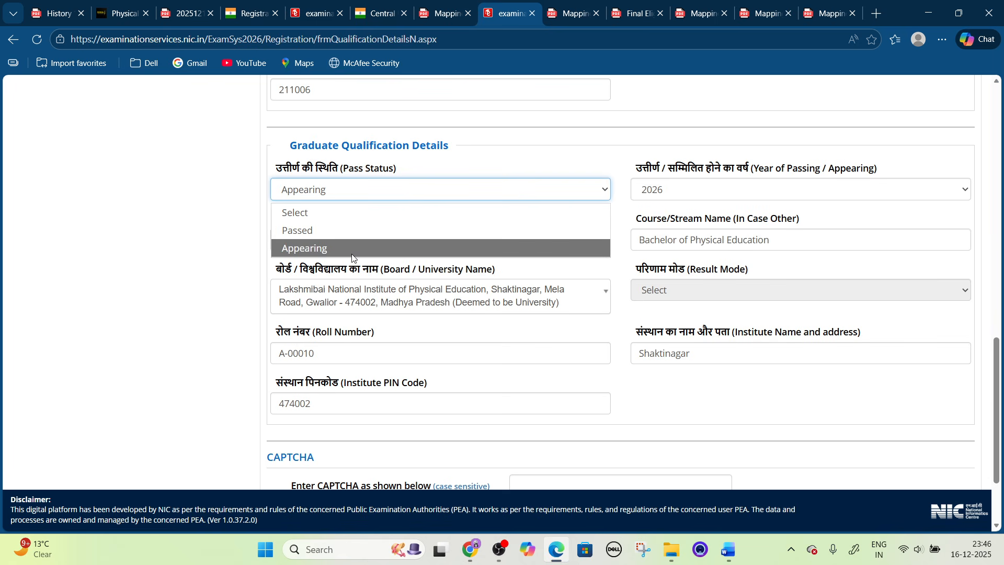
{"action": "left_click", "coordinate": [438, 165]}
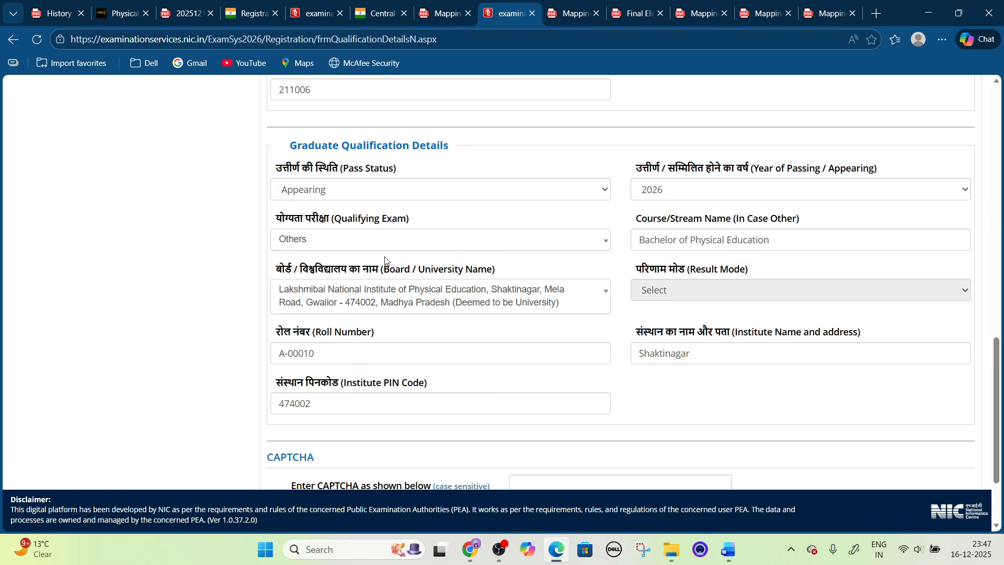
View the graduate Qualifying Exam options and reselect Others.
{"action": "left_click", "coordinate": [345, 241]}
{"action": "left_click", "coordinate": [317, 361]}
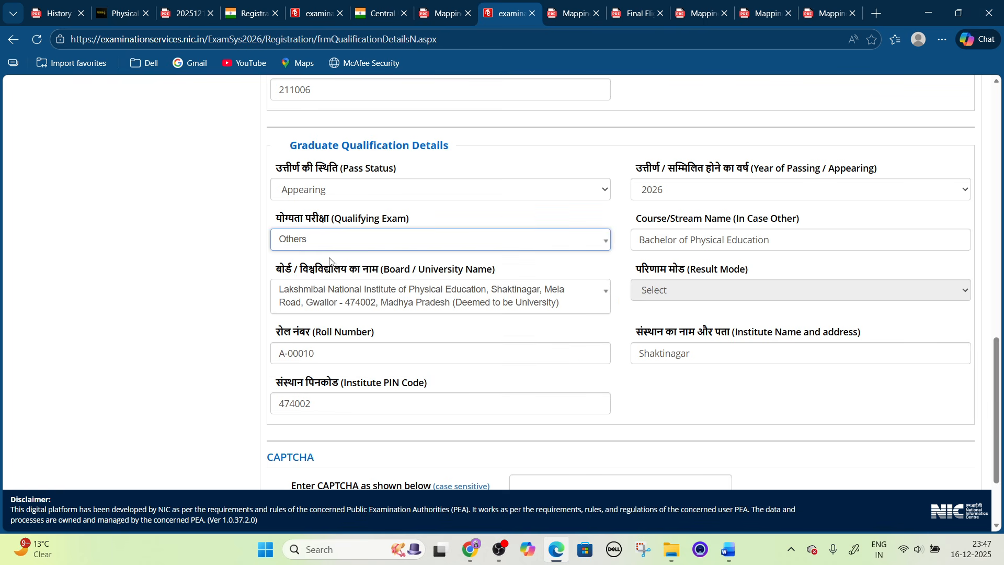
{"action": "left_click", "coordinate": [507, 241]}
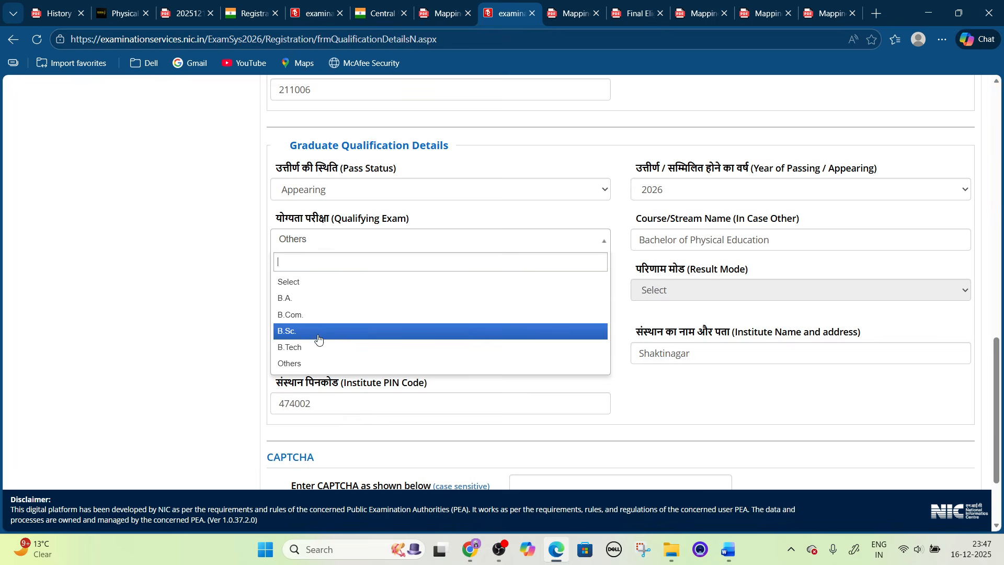
{"action": "left_click", "coordinate": [306, 370]}
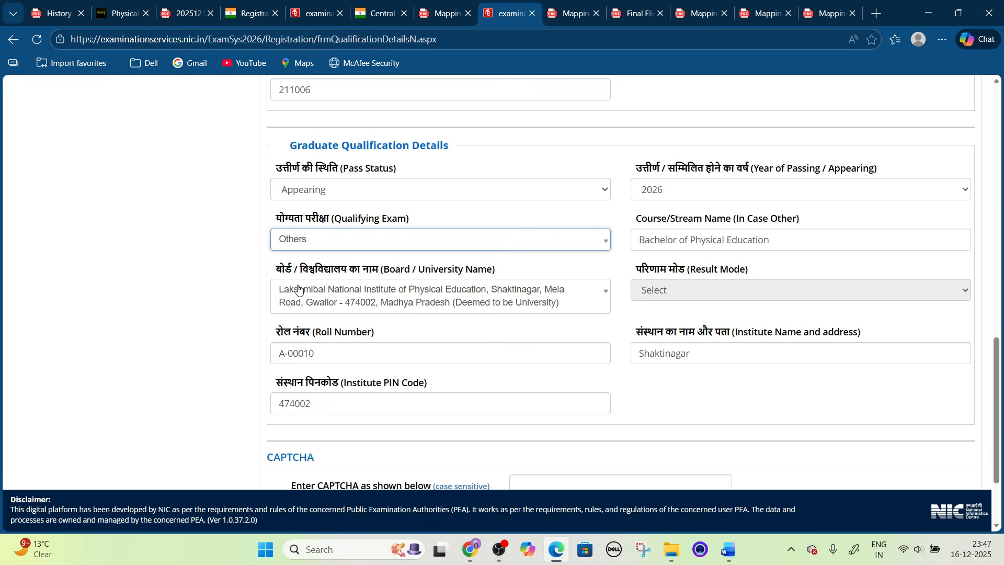
Look through the graduate Board / University Name options and close the list without choosing another university.
{"action": "left_click", "coordinate": [441, 297]}
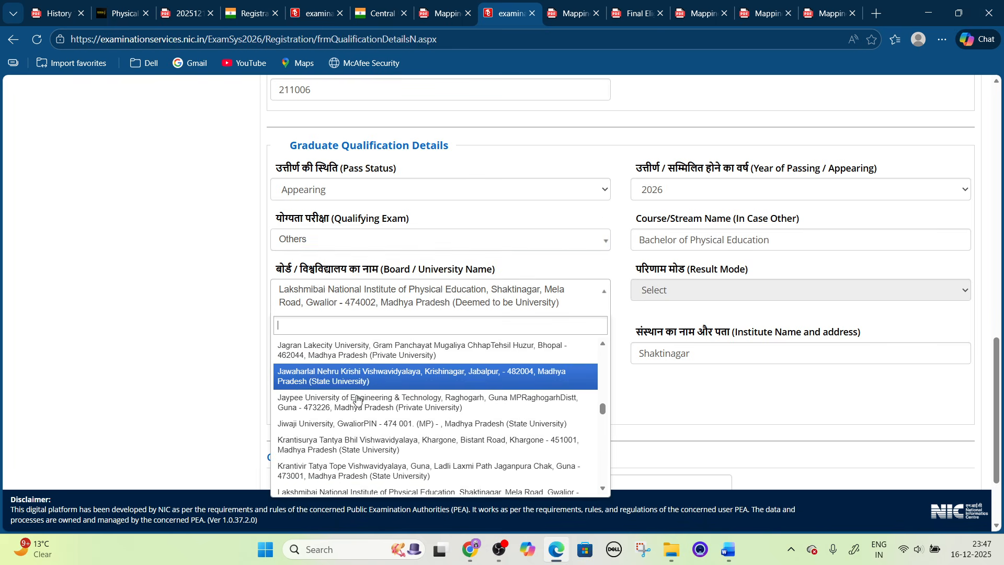
{"action": "scroll", "coordinate": [367, 398], "scroll_direction": "down", "scroll_amount": 5}
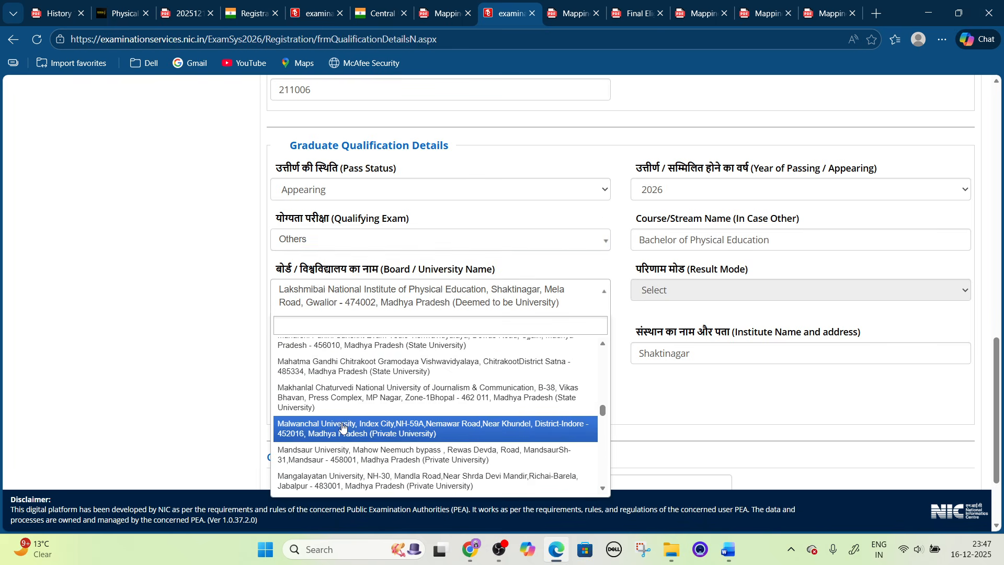
{"action": "left_click", "coordinate": [343, 304]}
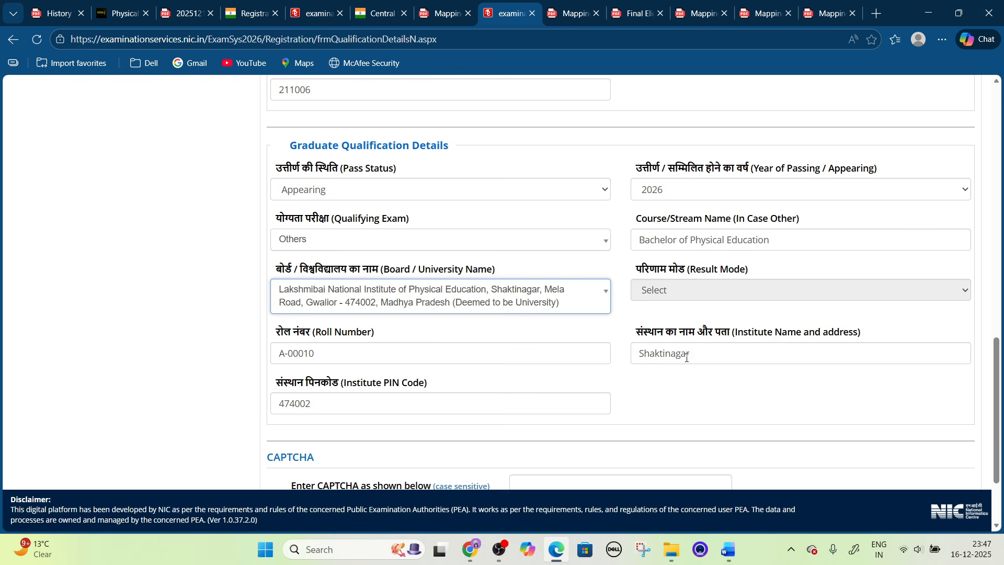
Review the remaining Qualification Details entries, including the graduate roll number, institute details and CAPTCHA section.
{"action": "scroll", "coordinate": [434, 371], "scroll_direction": "down", "scroll_amount": 1}
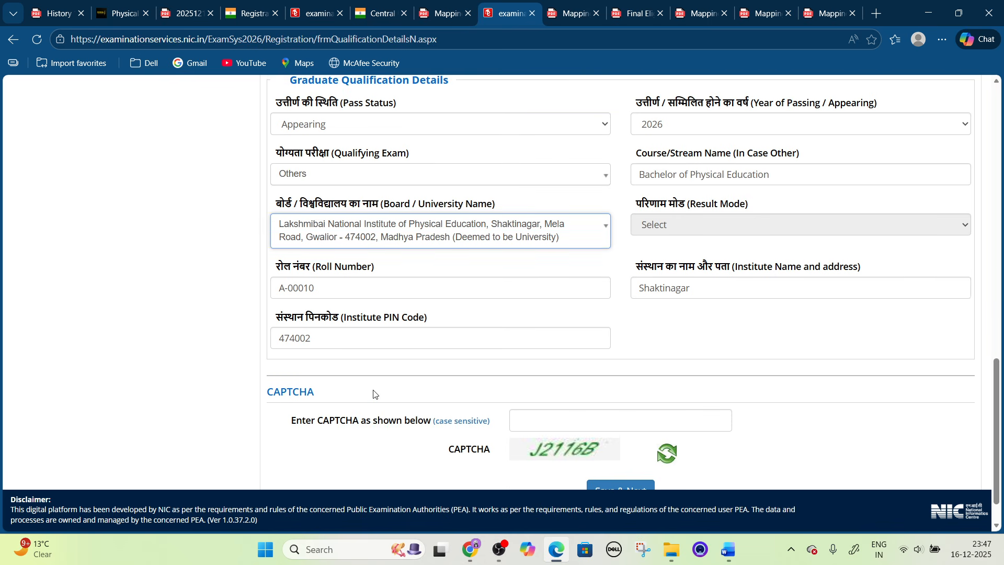
{"action": "scroll", "coordinate": [446, 365], "scroll_direction": "down", "scroll_amount": 1}
{"action": "scroll", "coordinate": [547, 359], "scroll_direction": "up", "scroll_amount": 15}
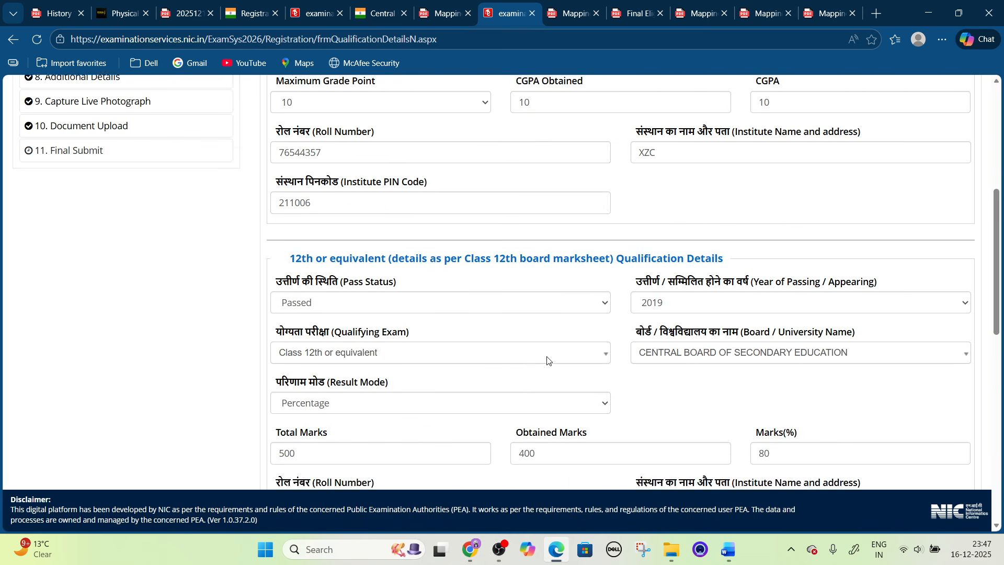
{"action": "scroll", "coordinate": [448, 335], "scroll_direction": "down", "scroll_amount": 15}
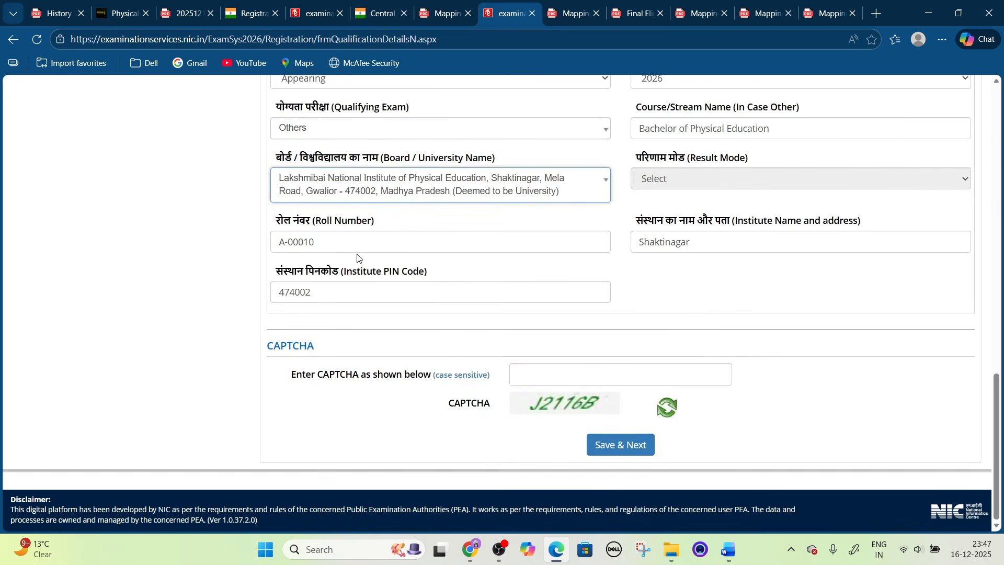
{"action": "scroll", "coordinate": [366, 271], "scroll_direction": "down", "scroll_amount": 1}
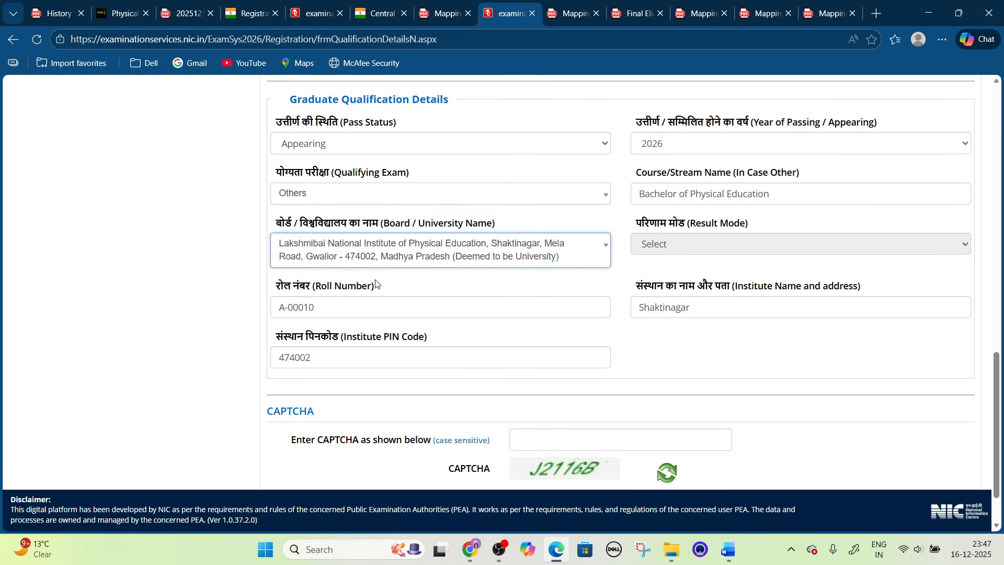
Recheck the graduate qualification entries and CAPTCHA section, try to open Additional Details, and follow the link to log in again.
{"action": "scroll", "coordinate": [481, 298], "scroll_direction": "up", "scroll_amount": 1}
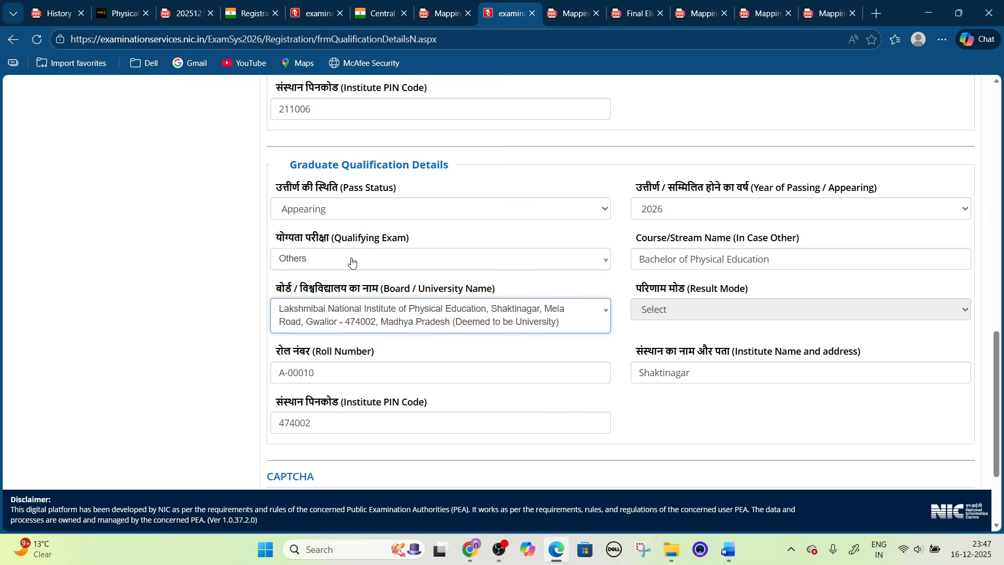
{"action": "scroll", "coordinate": [352, 261], "scroll_direction": "down", "scroll_amount": 2}
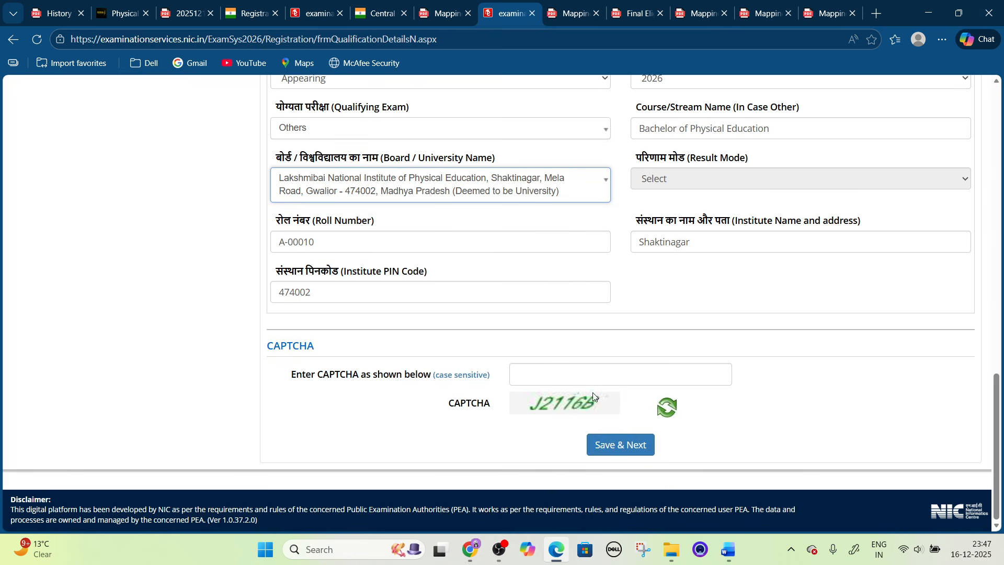
{"action": "scroll", "coordinate": [442, 259], "scroll_direction": "up", "scroll_amount": 13}
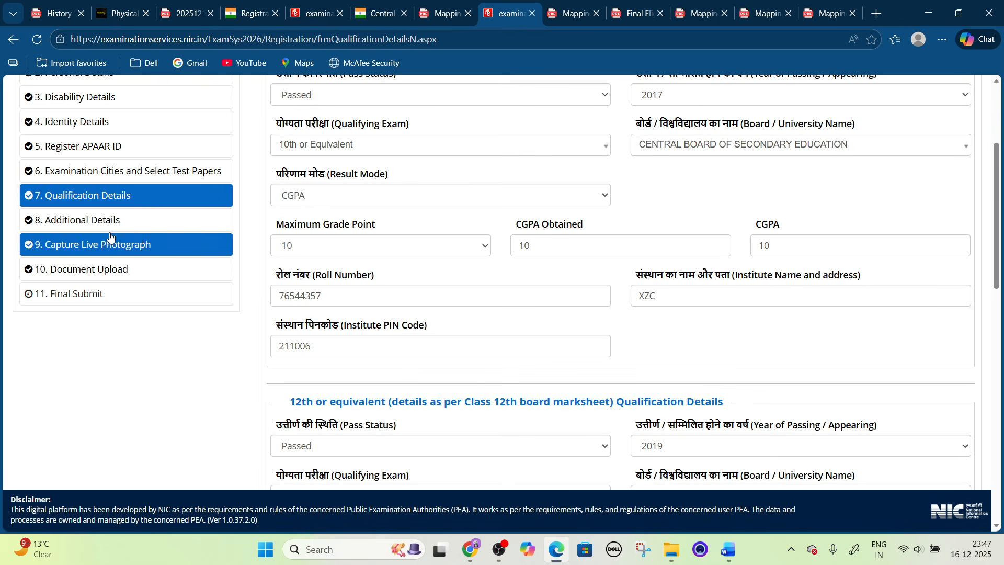
{"action": "left_click", "coordinate": [105, 233]}
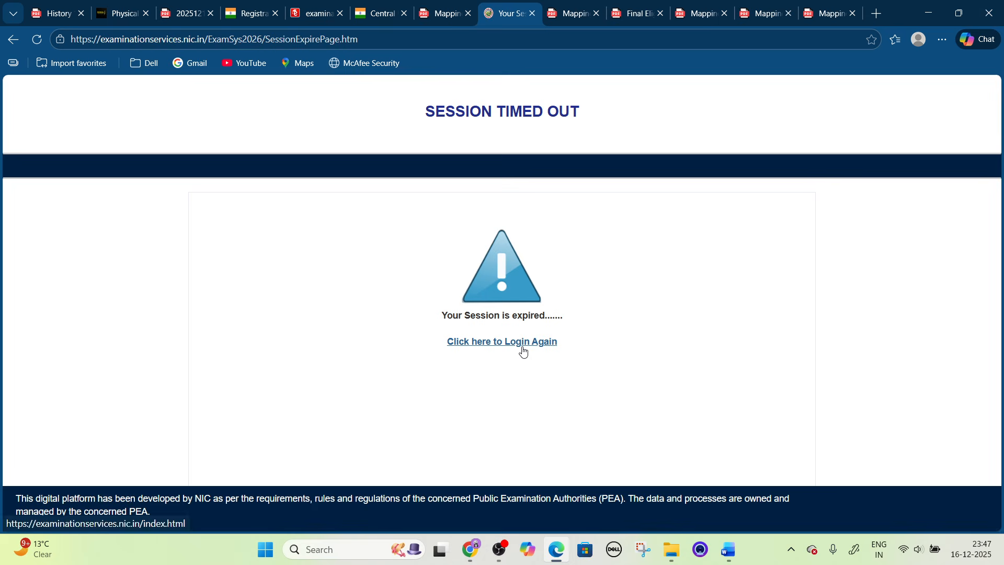
{"action": "left_click", "coordinate": [523, 351]}
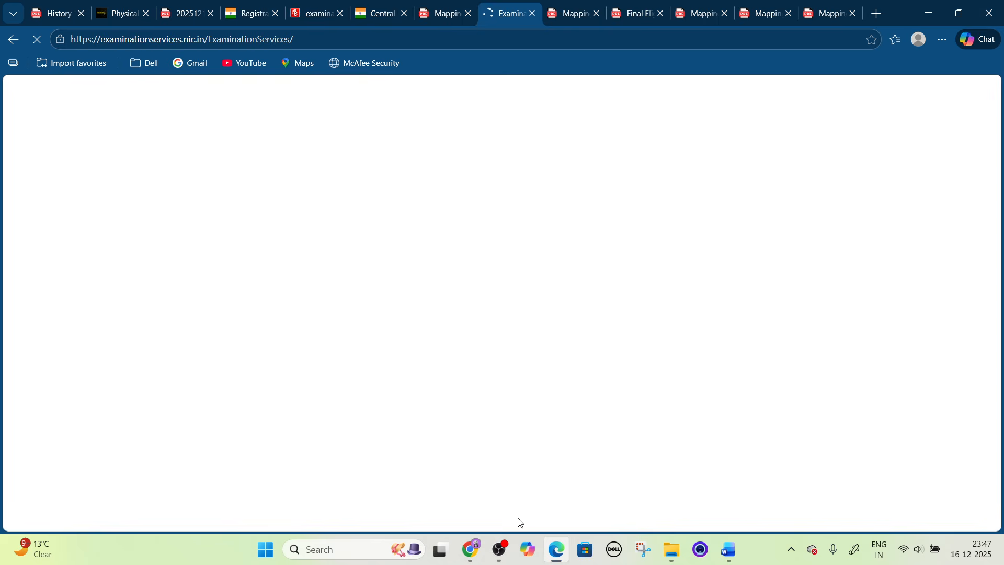
Return to the application form and open the Additional Details section to review the question about twins applying for CUET(PG) 2026.
{"action": "left_click", "coordinate": [500, 550]}
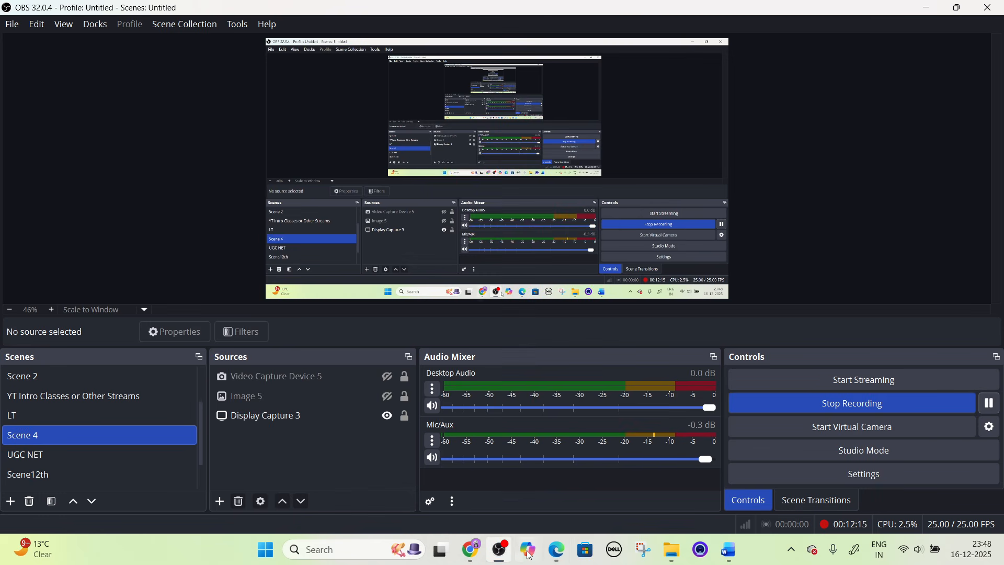
{"action": "left_click", "coordinate": [557, 550]}
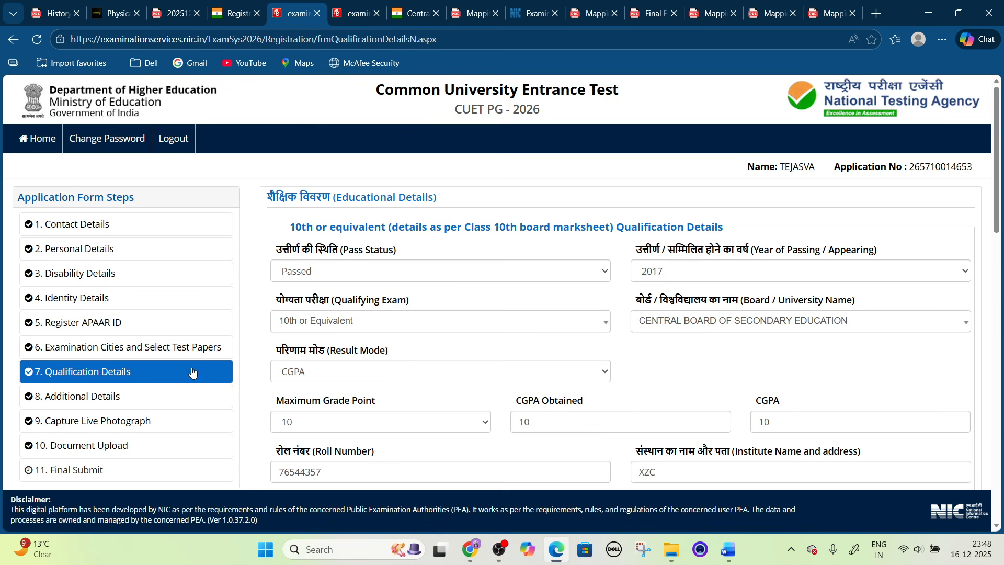
{"action": "scroll", "coordinate": [105, 346], "scroll_direction": "down", "scroll_amount": 1}
{"action": "left_click", "coordinate": [101, 333]}
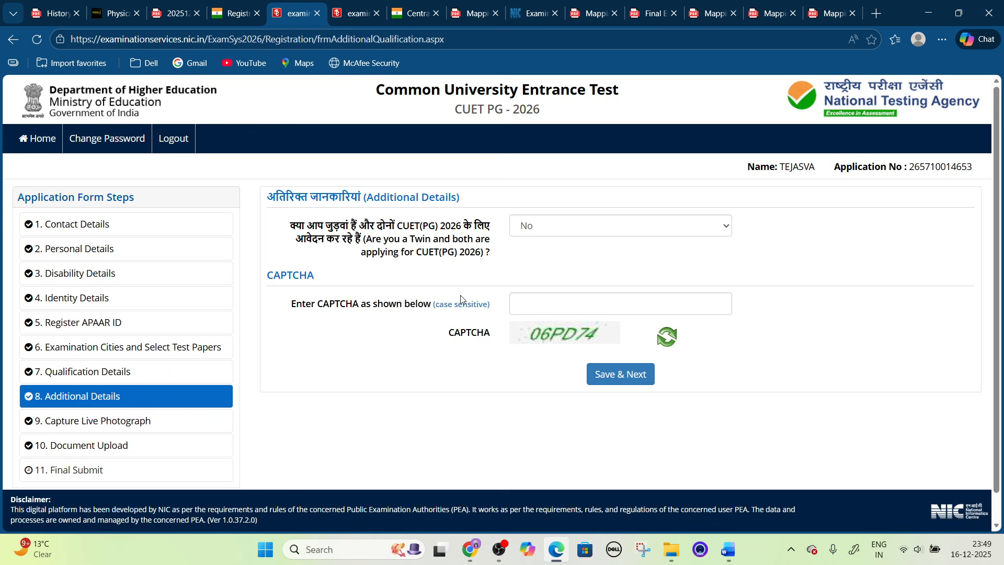
{"action": "scroll", "coordinate": [121, 417], "scroll_direction": "down", "scroll_amount": 1}
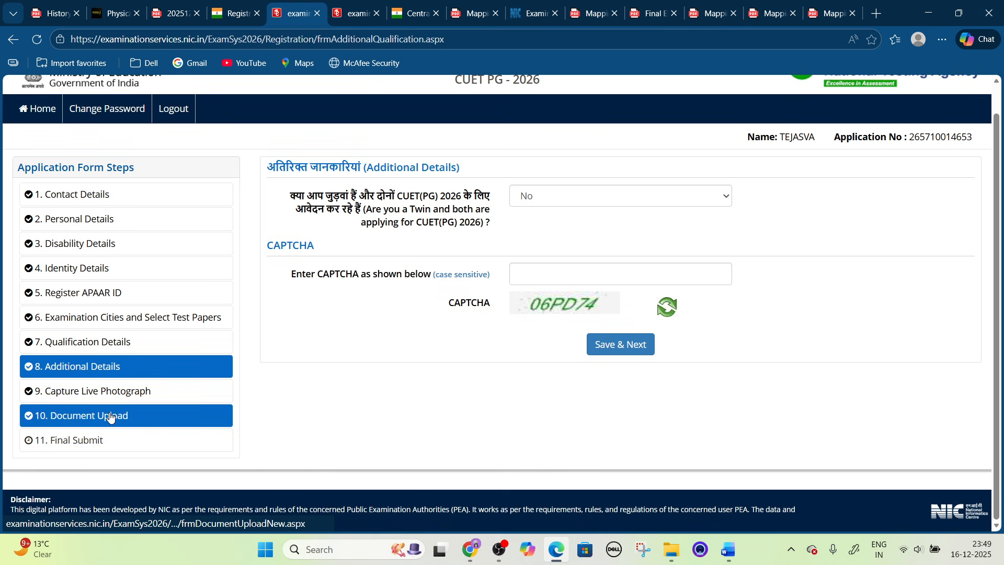
Open the Capture Live Photograph section and dismiss the Camo Studio window and its notification to view the captured photo.
{"action": "left_click", "coordinate": [86, 401]}
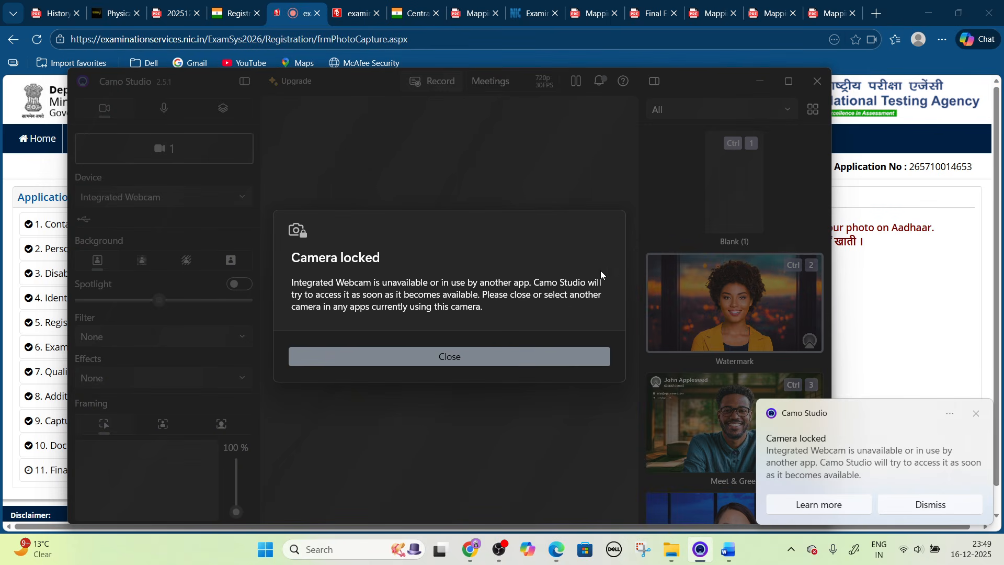
{"action": "left_click", "coordinate": [532, 358]}
{"action": "left_click", "coordinate": [819, 82]}
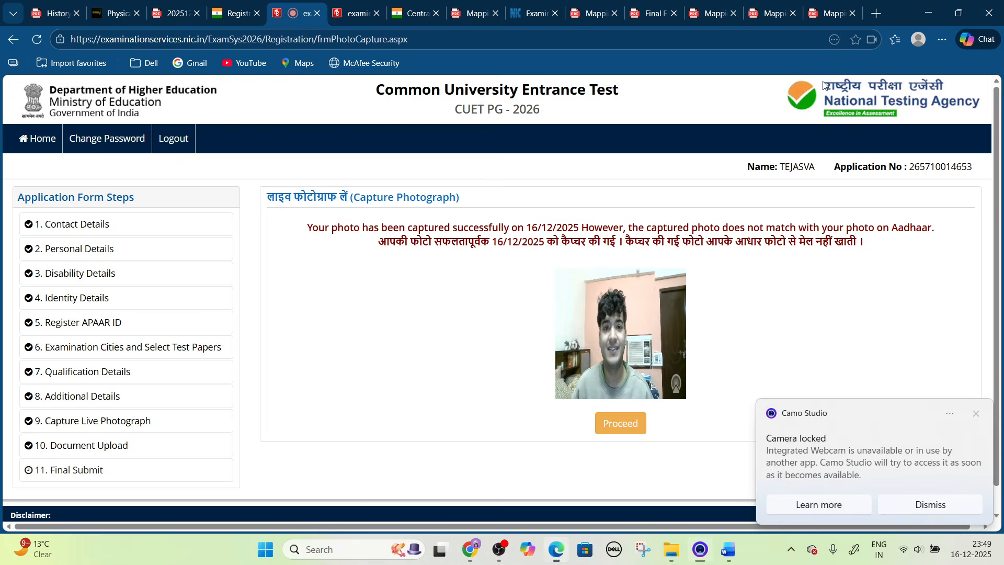
{"action": "left_click", "coordinate": [975, 414]}
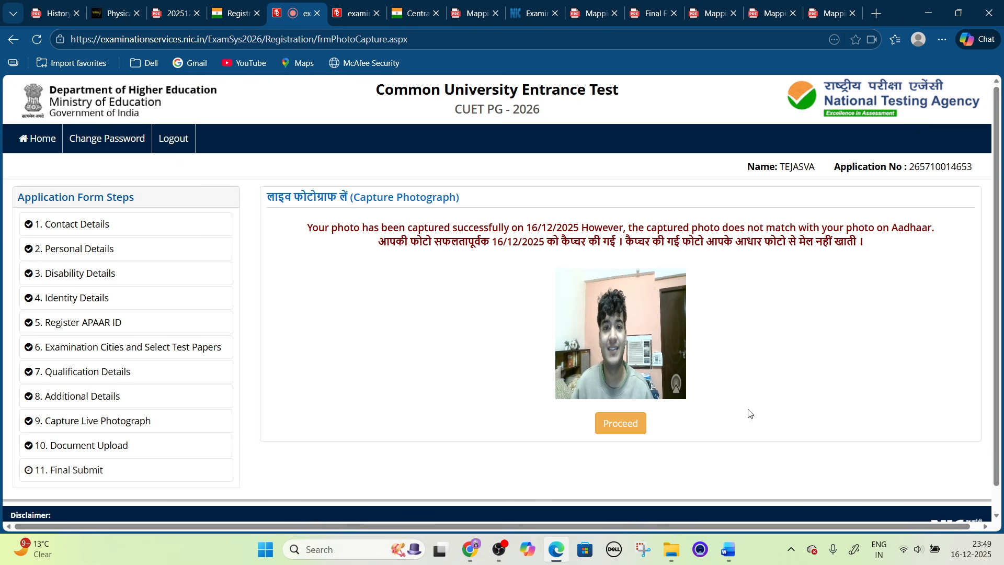
Open the Document Upload section and review the format and size specifications for the passport photograph and signature.
{"action": "scroll", "coordinate": [750, 413], "scroll_direction": "down", "scroll_amount": 1}
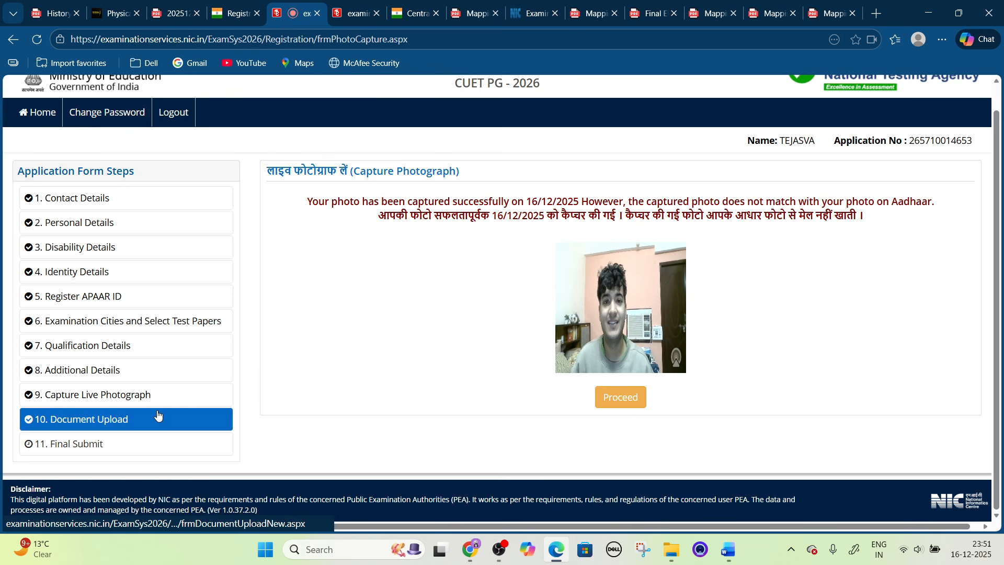
{"action": "left_click", "coordinate": [131, 419]}
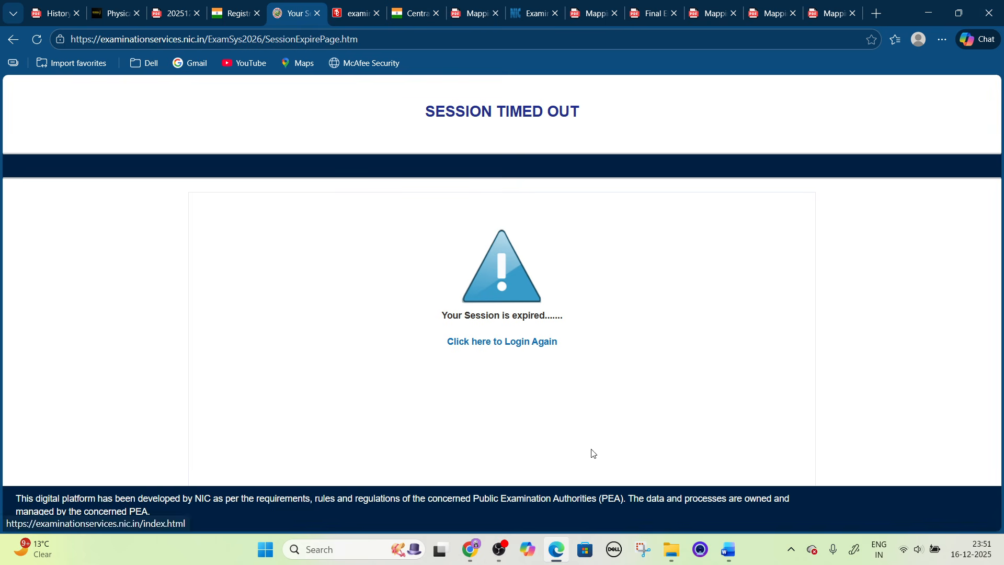
{"action": "left_click", "coordinate": [499, 560]}
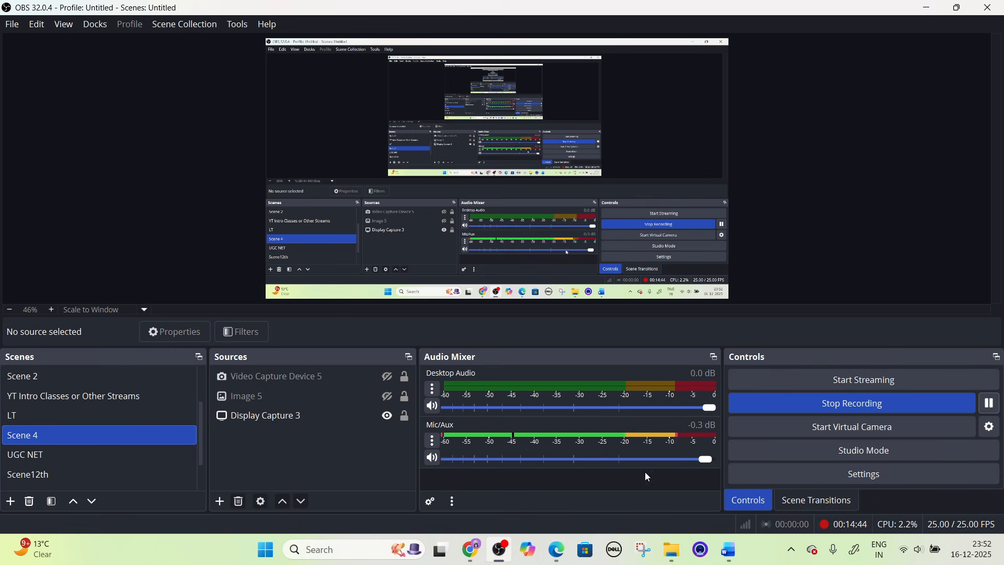
{"action": "left_click", "coordinate": [556, 550]}
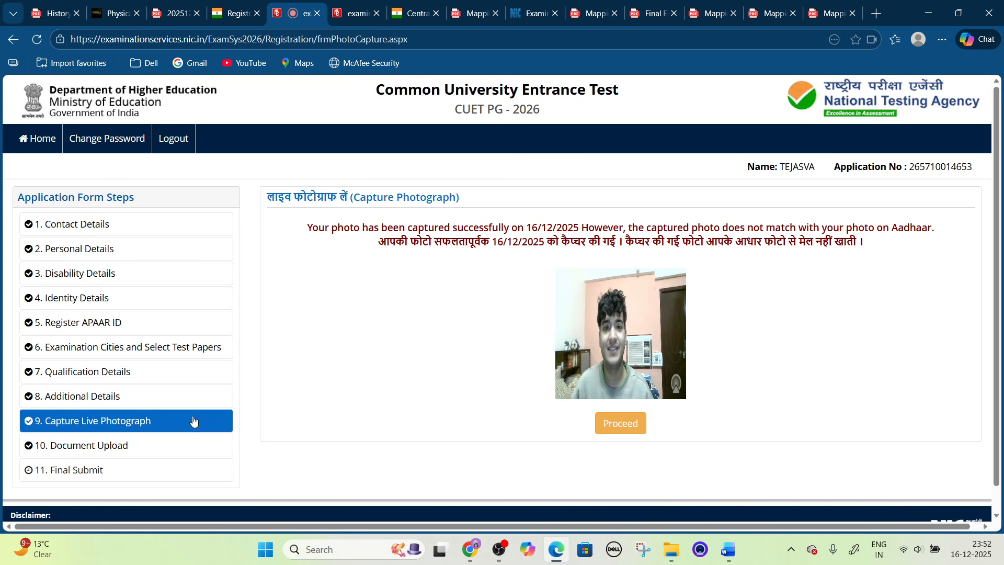
{"action": "left_click", "coordinate": [91, 444]}
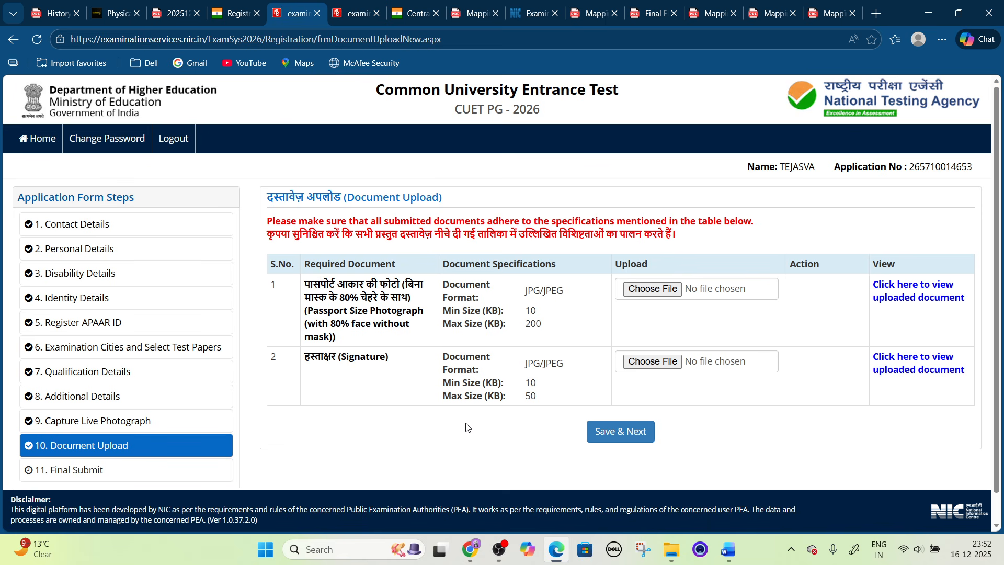
{"action": "scroll", "coordinate": [470, 432], "scroll_direction": "down", "scroll_amount": 1}
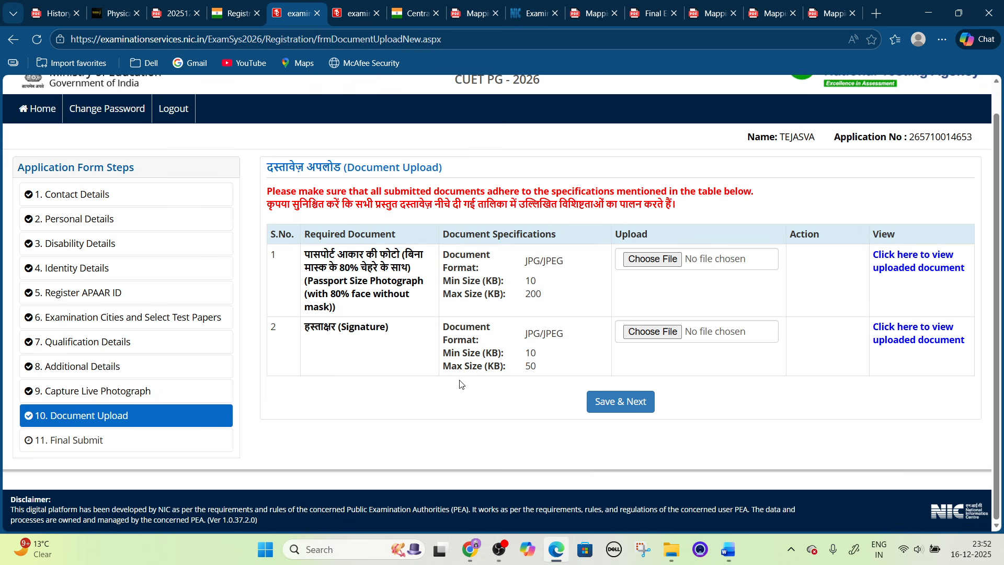
Open the Final Submit section, dismiss the review notice, and look through the application particulars, verification checklist and declaration.
{"action": "left_click", "coordinate": [93, 439]}
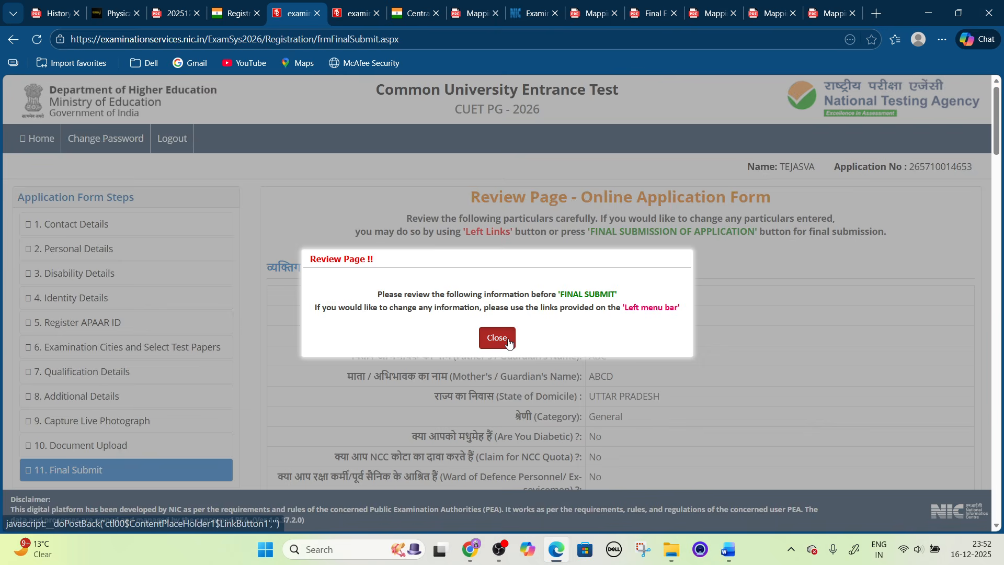
{"action": "left_click", "coordinate": [508, 342]}
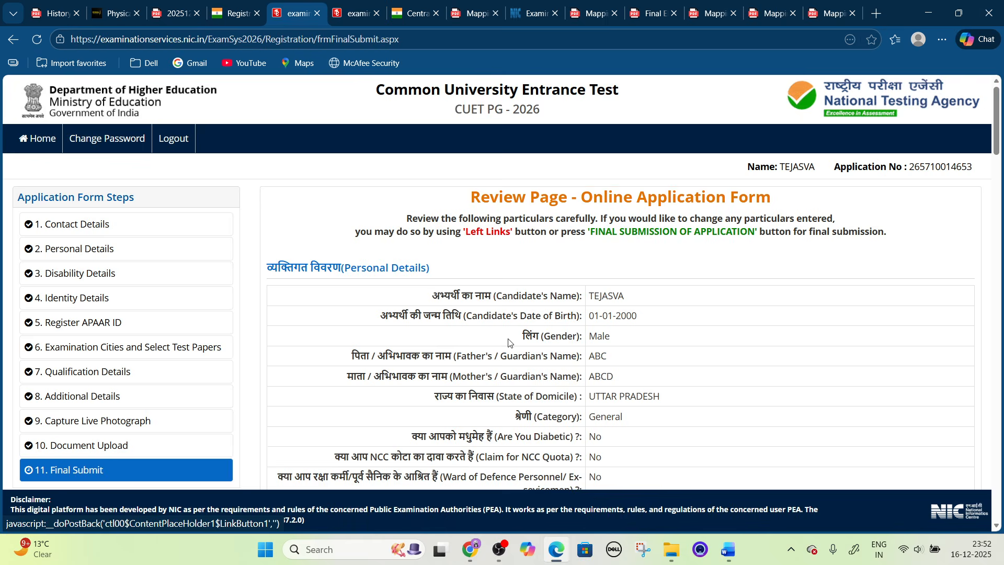
{"action": "scroll", "coordinate": [508, 343], "scroll_direction": "down", "scroll_amount": 20}
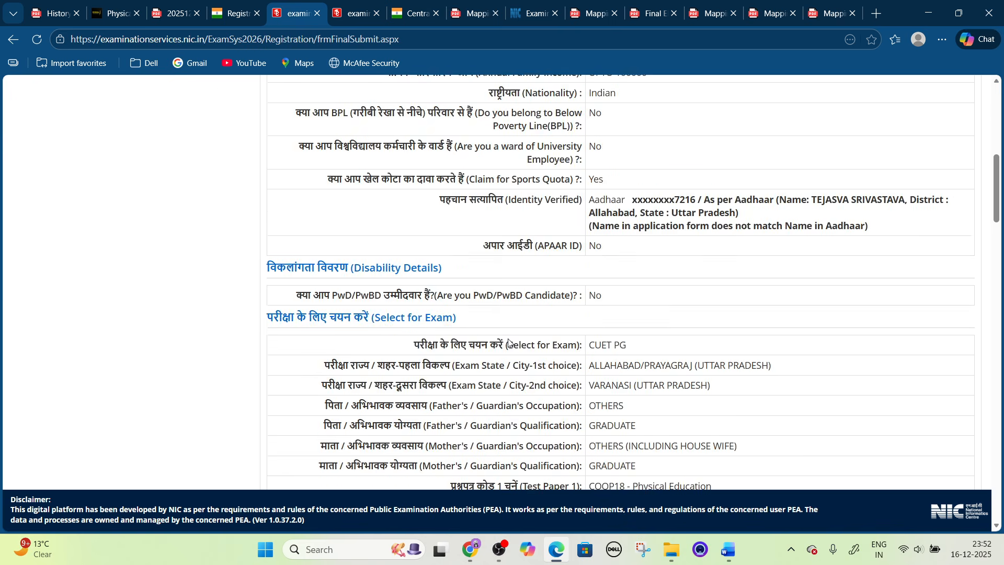
{"action": "scroll", "coordinate": [509, 342], "scroll_direction": "down", "scroll_amount": 10}
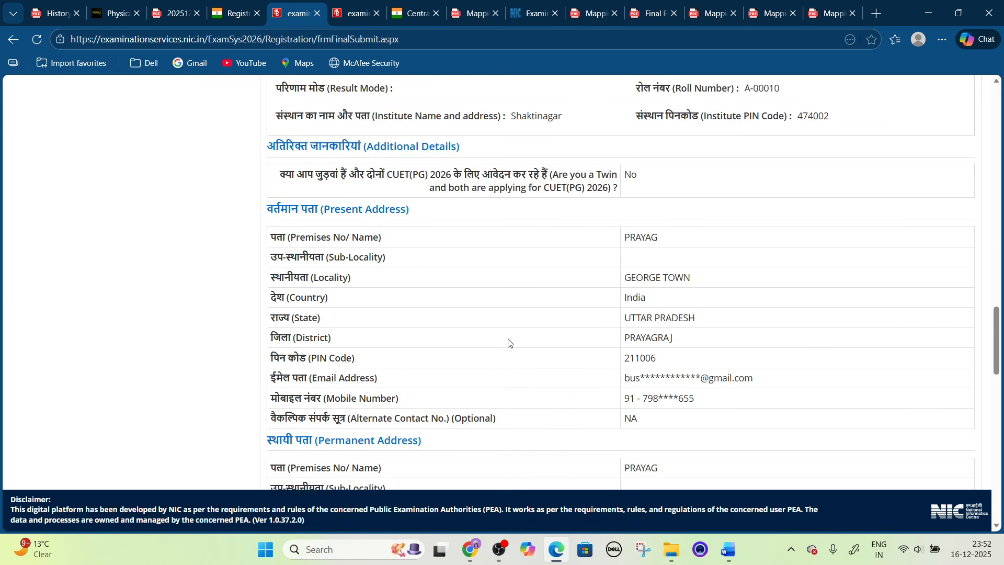
{"action": "scroll", "coordinate": [508, 343], "scroll_direction": "down", "scroll_amount": 10}
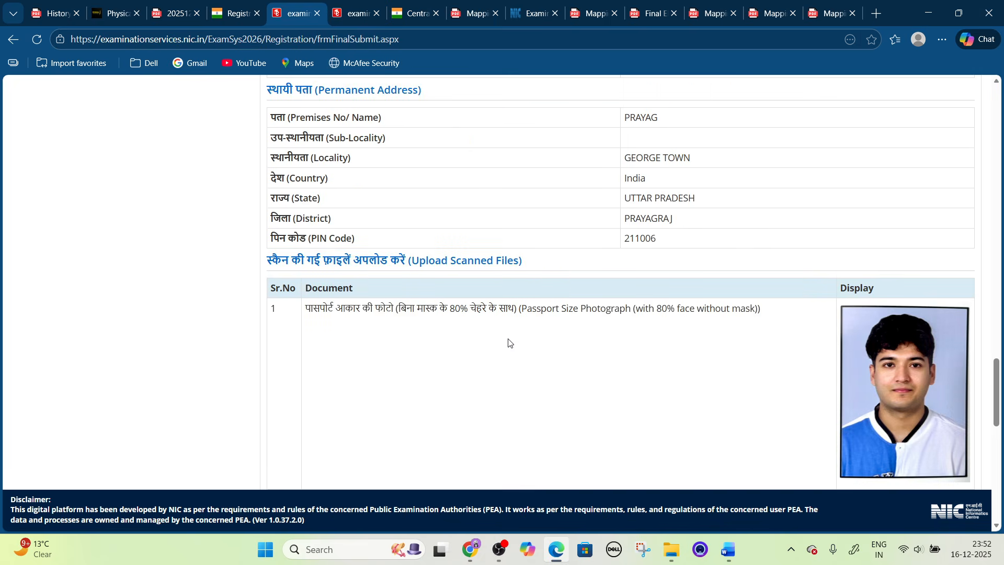
{"action": "scroll", "coordinate": [510, 343], "scroll_direction": "up", "scroll_amount": 1}
{"action": "scroll", "coordinate": [532, 300], "scroll_direction": "down", "scroll_amount": 1}
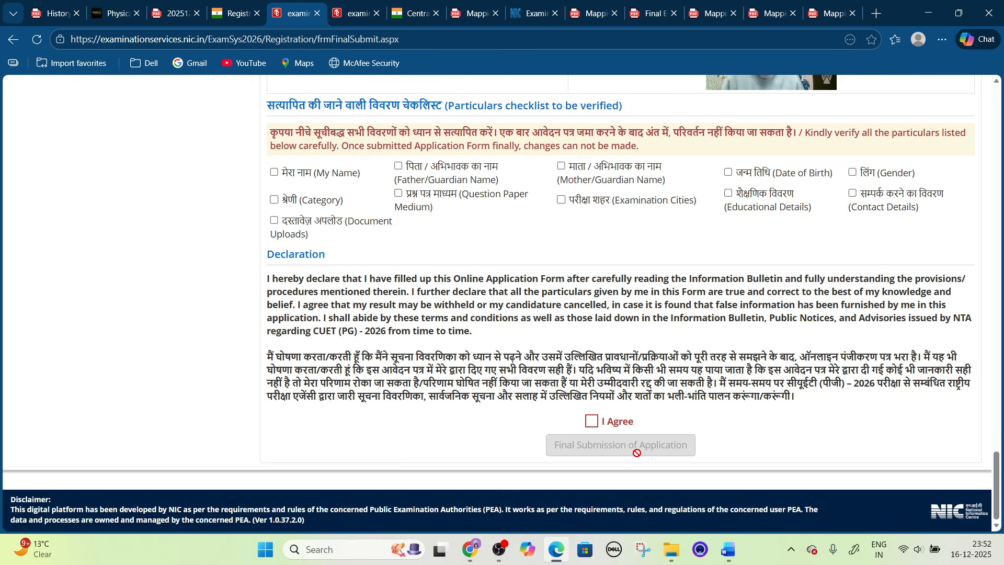
{"action": "scroll", "coordinate": [504, 351], "scroll_direction": "up", "scroll_amount": 15}
{"action": "scroll", "coordinate": [517, 361], "scroll_direction": "up", "scroll_amount": 15}
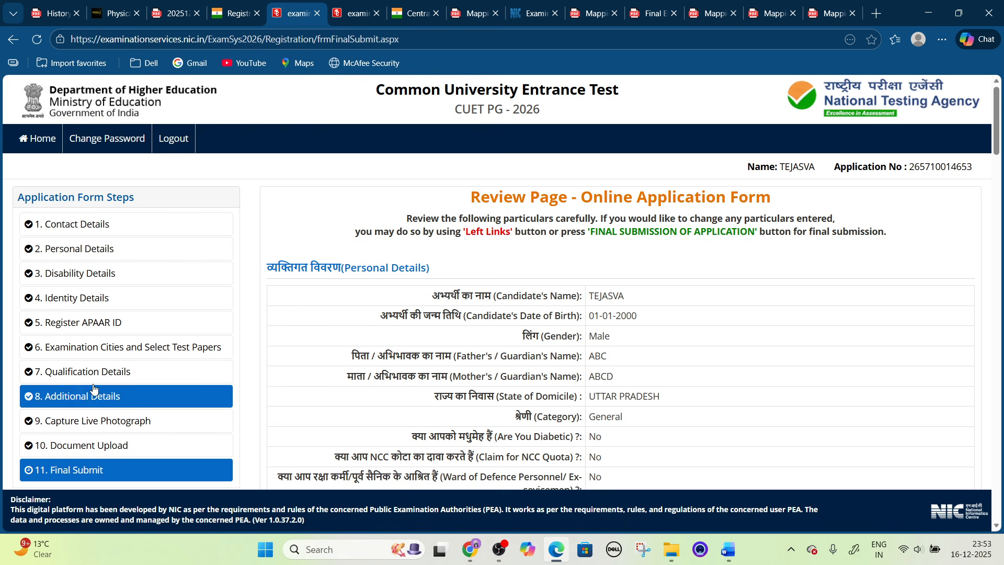
Reopen the Examination Cities and Select Test Papers section from the review page.
{"action": "left_click", "coordinate": [109, 355]}
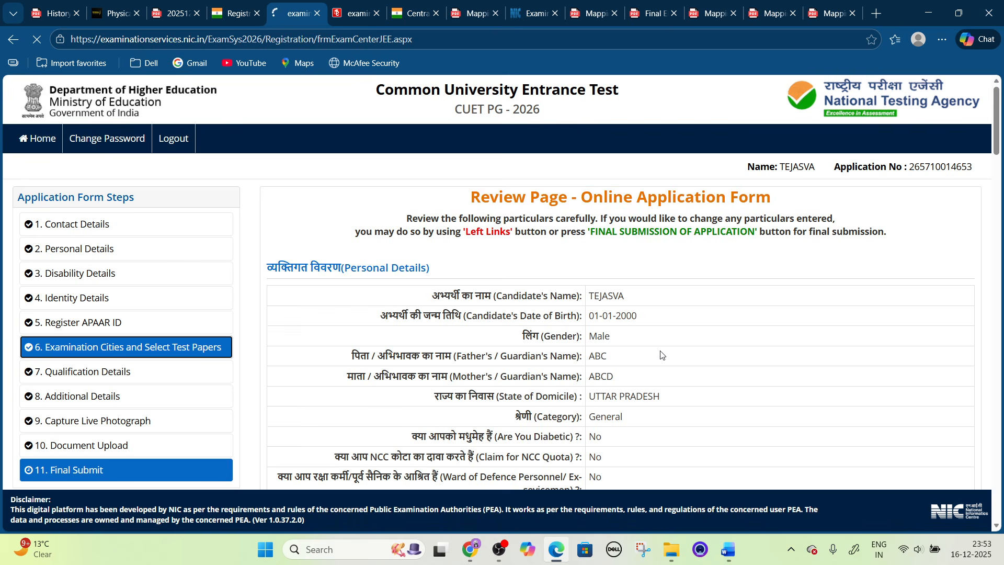
{"action": "scroll", "coordinate": [659, 342], "scroll_direction": "down", "scroll_amount": 5}
{"action": "left_click", "coordinate": [571, 244]}
{"action": "left_click", "coordinate": [570, 245]}
View the University of Delhi B.P.Ed. eligibility document and go from the Central Universities list to the Participating Universities page's university types.
{"action": "left_click", "coordinate": [653, 13]}
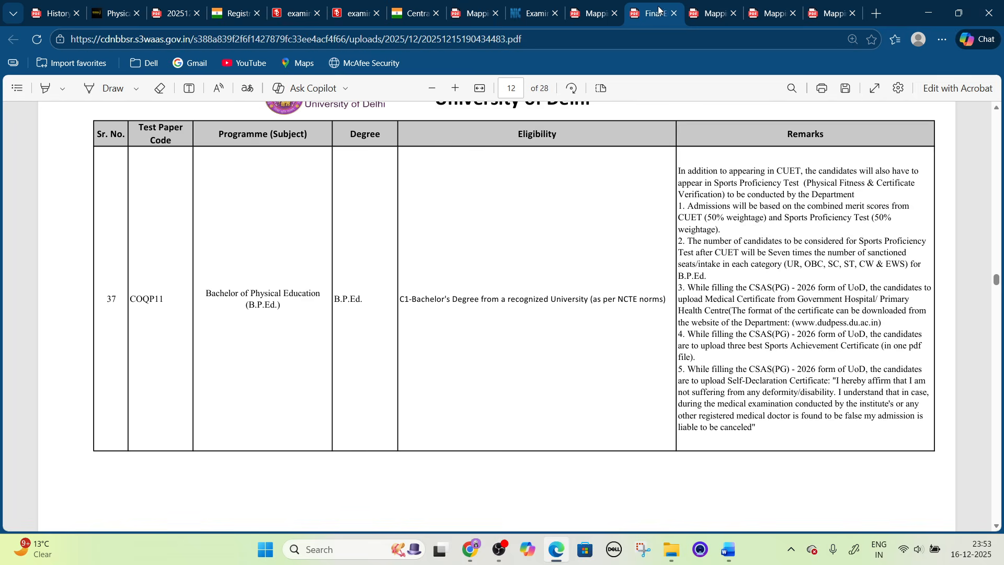
{"action": "left_click", "coordinate": [413, 13]}
{"action": "scroll", "coordinate": [230, 242], "scroll_direction": "up", "scroll_amount": 7}
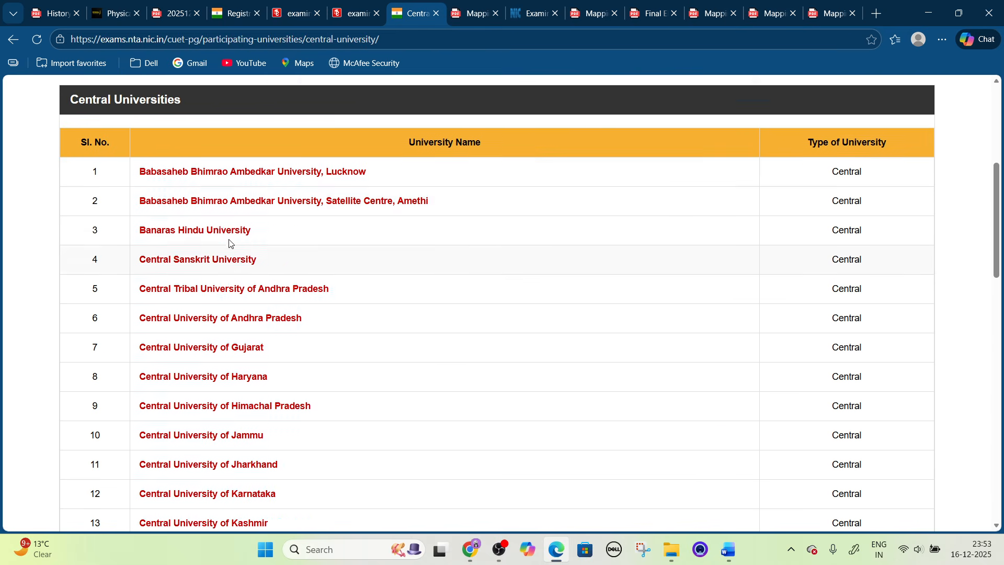
{"action": "scroll", "coordinate": [218, 297], "scroll_direction": "down", "scroll_amount": 1}
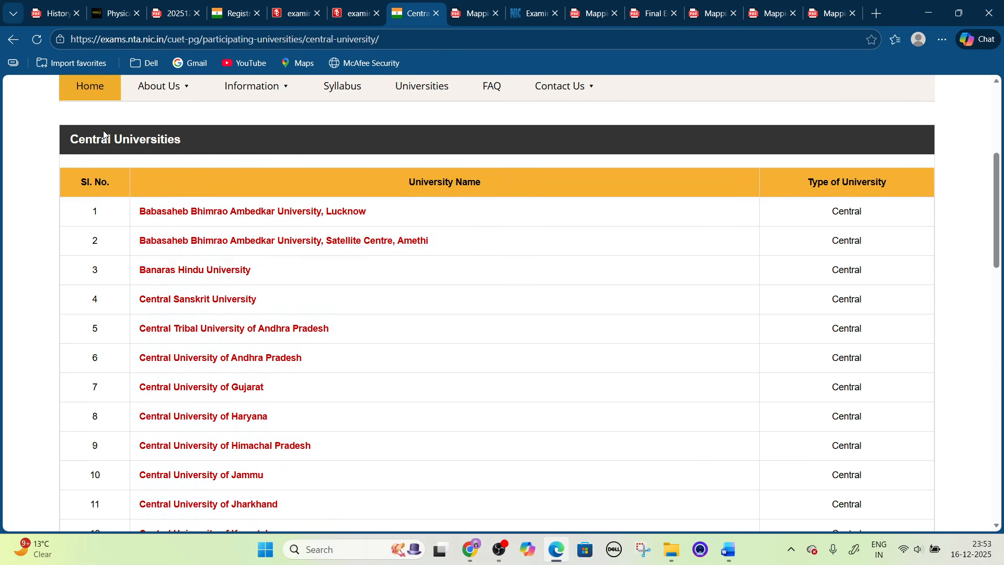
{"action": "scroll", "coordinate": [218, 297], "scroll_direction": "up", "scroll_amount": 1}
{"action": "left_click", "coordinate": [434, 155]}
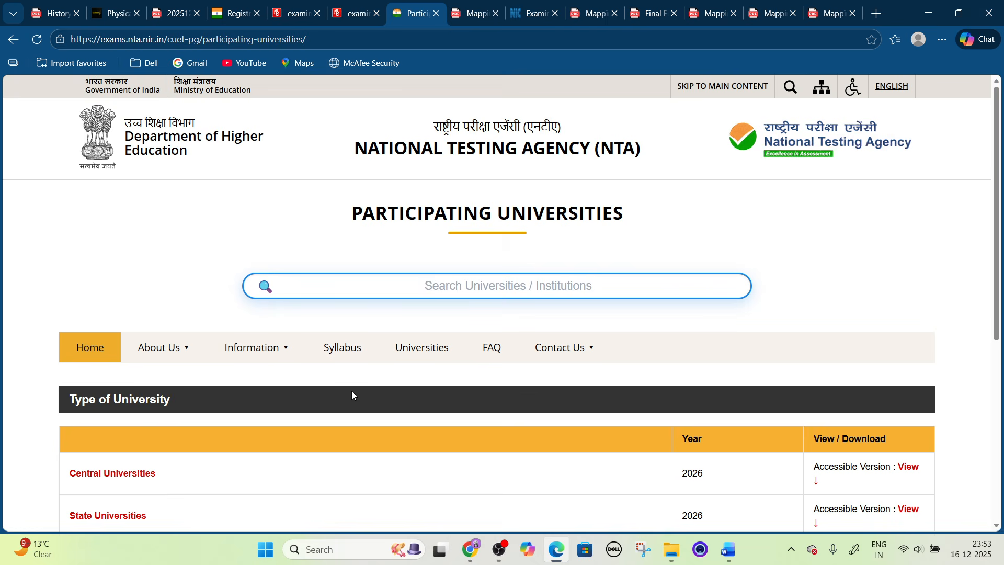
{"action": "scroll", "coordinate": [315, 393], "scroll_direction": "down", "scroll_amount": 2}
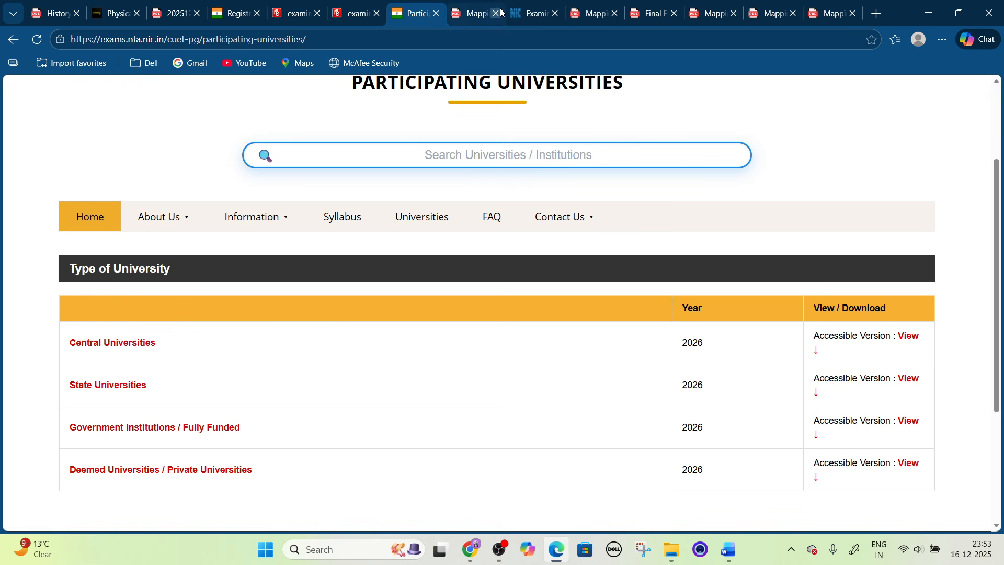
View the LNIPE Gwalior test paper code document and the CUET-PG (MPEd) 2026 class banner on physicaleducationindia.in.
{"action": "left_click", "coordinate": [593, 14]}
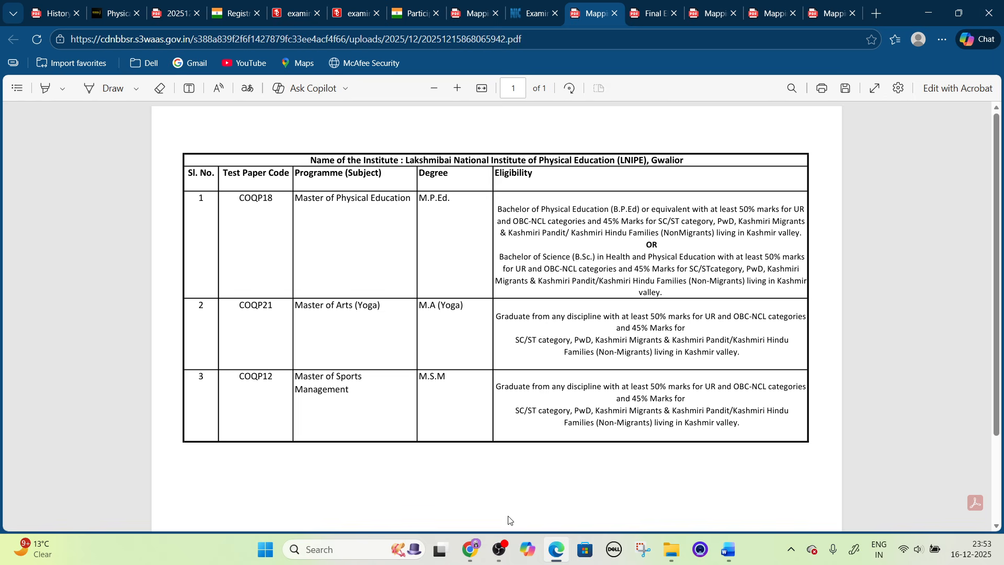
{"action": "left_click", "coordinate": [109, 4]}
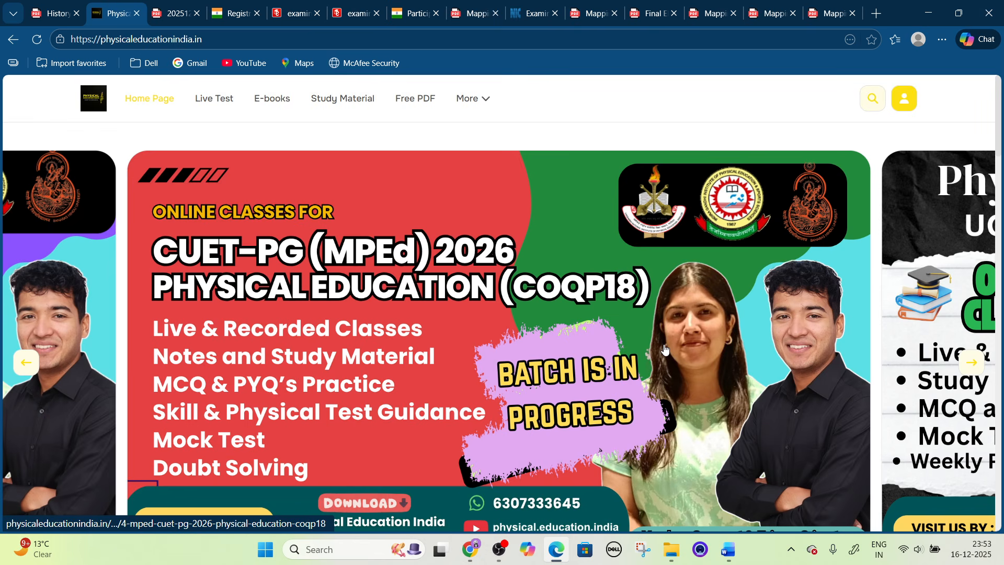
{"action": "scroll", "coordinate": [664, 348], "scroll_direction": "down", "scroll_amount": 2}
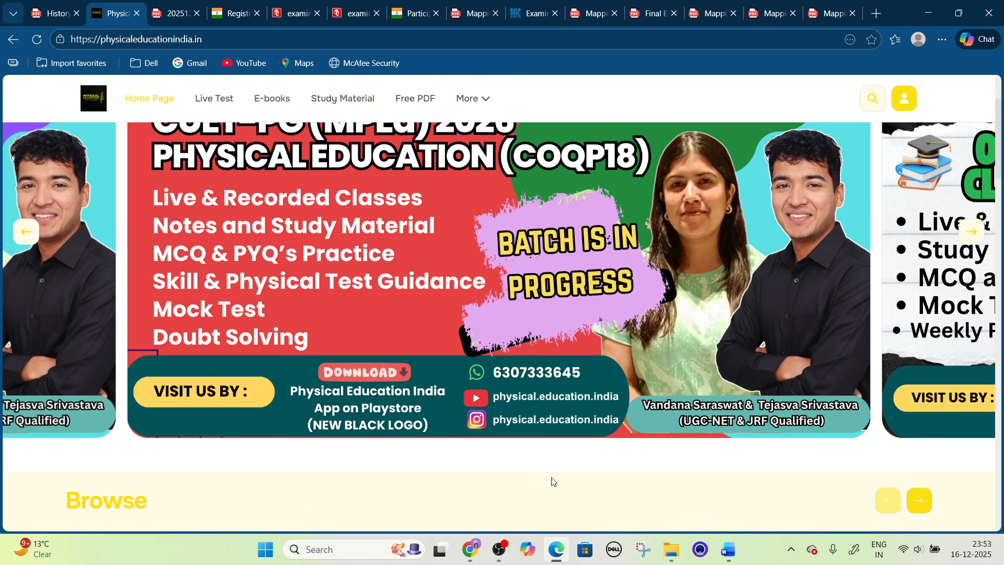
{"action": "mouse_move", "coordinate": [505, 559]}
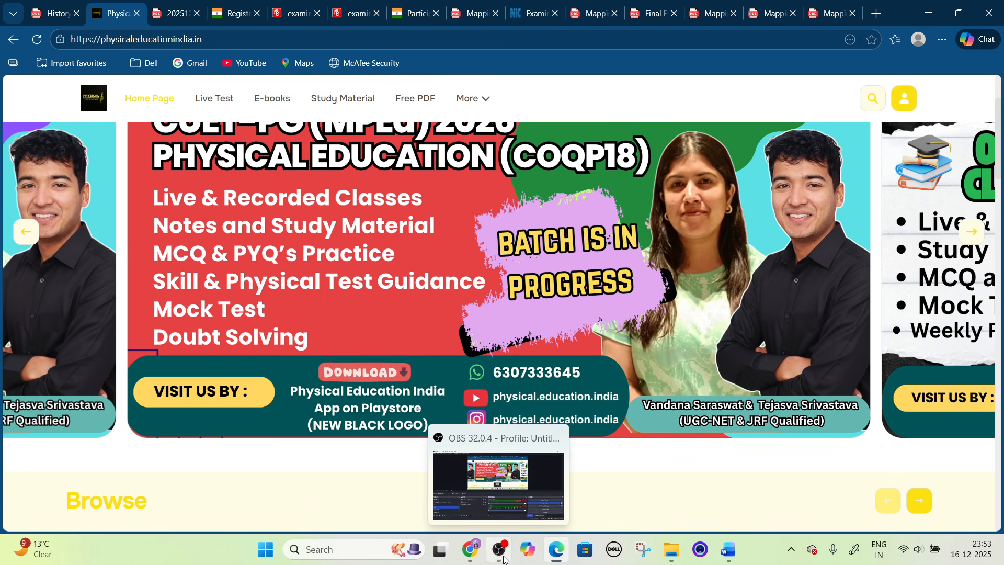